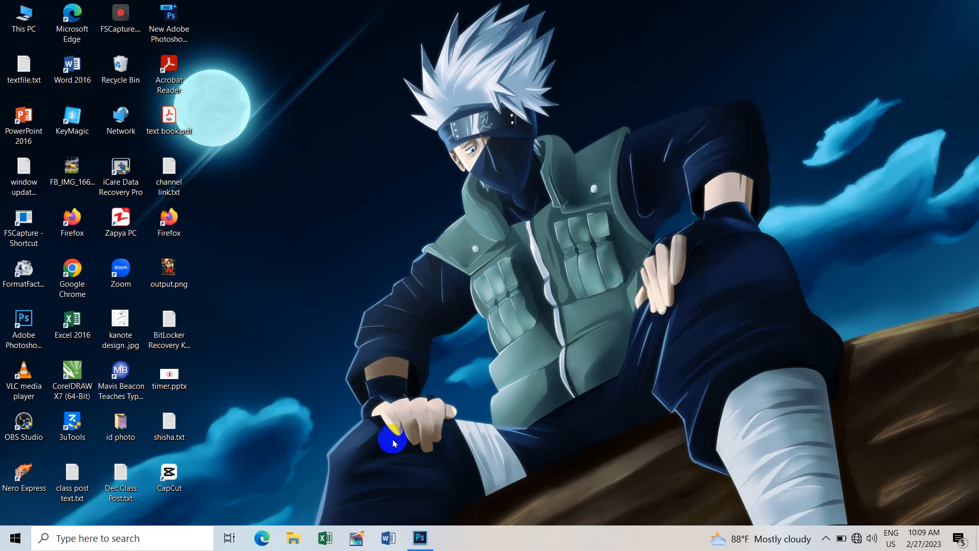
Switch to Photoshop and start a new document named "Circle logo design"
click(418, 536)
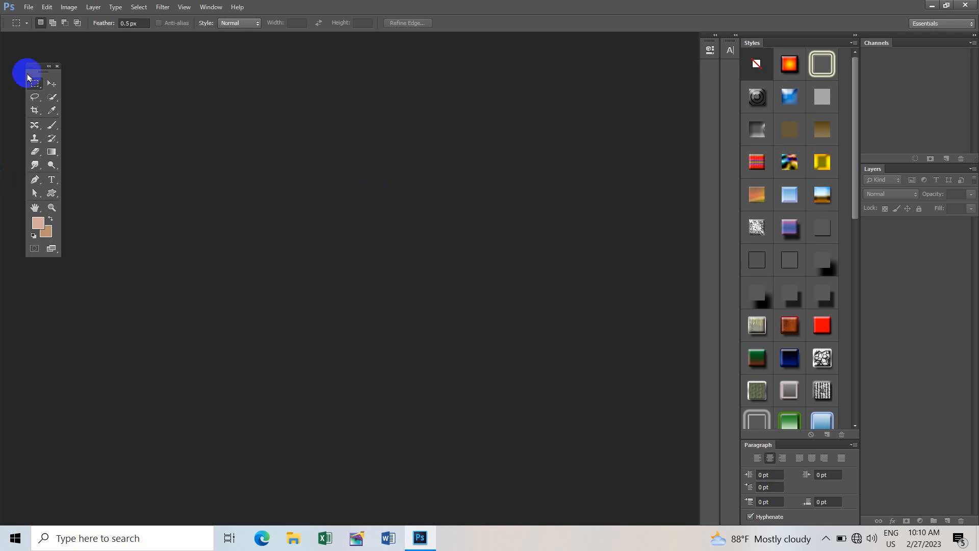
click(28, 10)
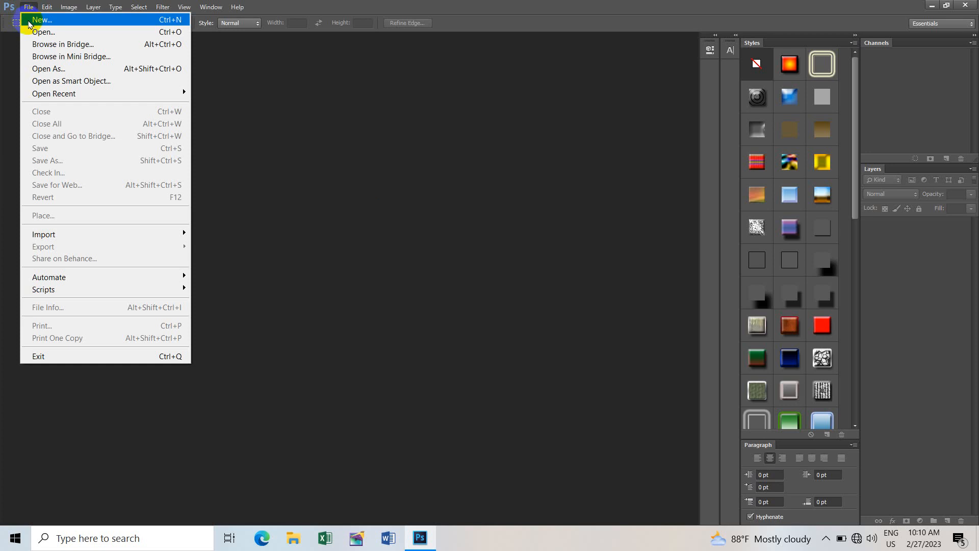
click(168, 25)
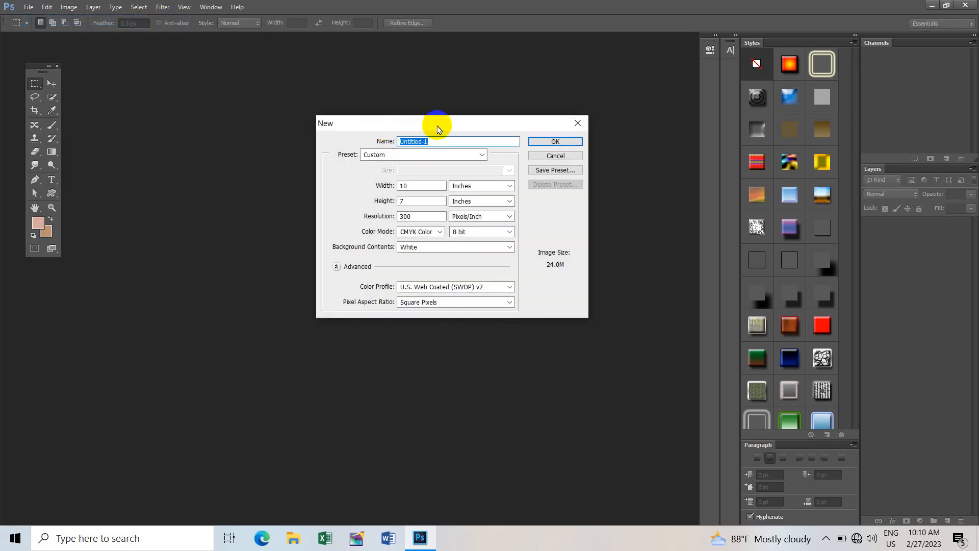
drag(437, 129, 500, 108)
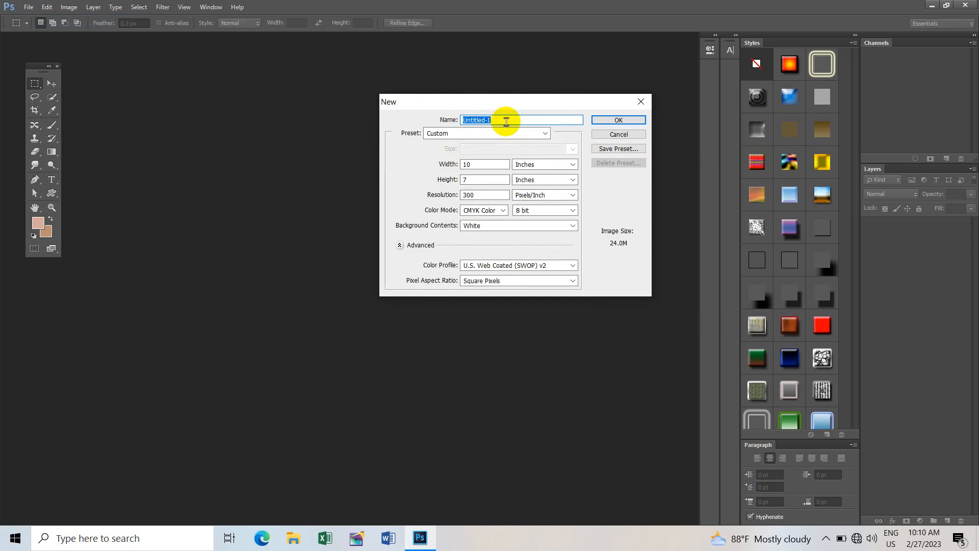
text(CL)
text(rcle log)
text(o design)
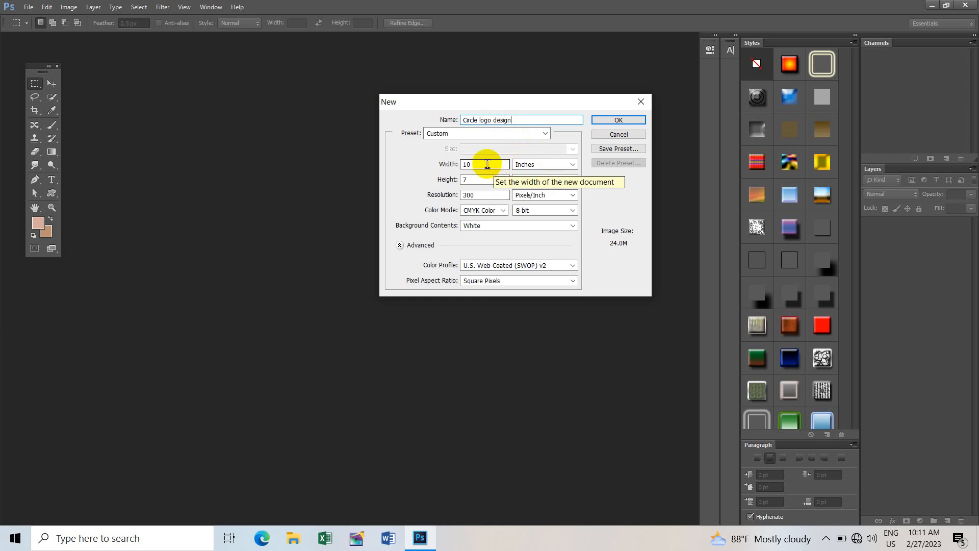
Set the new document's width and height to 4 inches each and create it
click(541, 167)
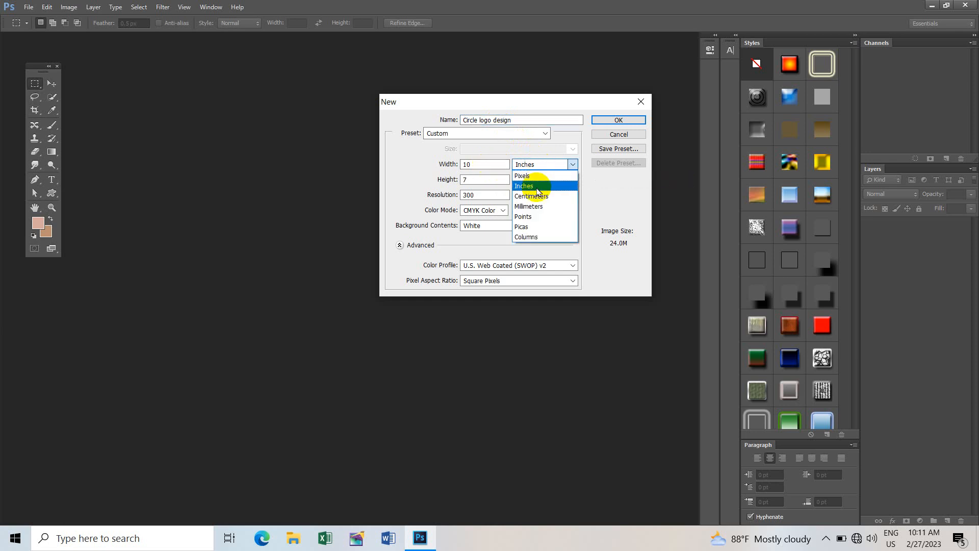
click(537, 190)
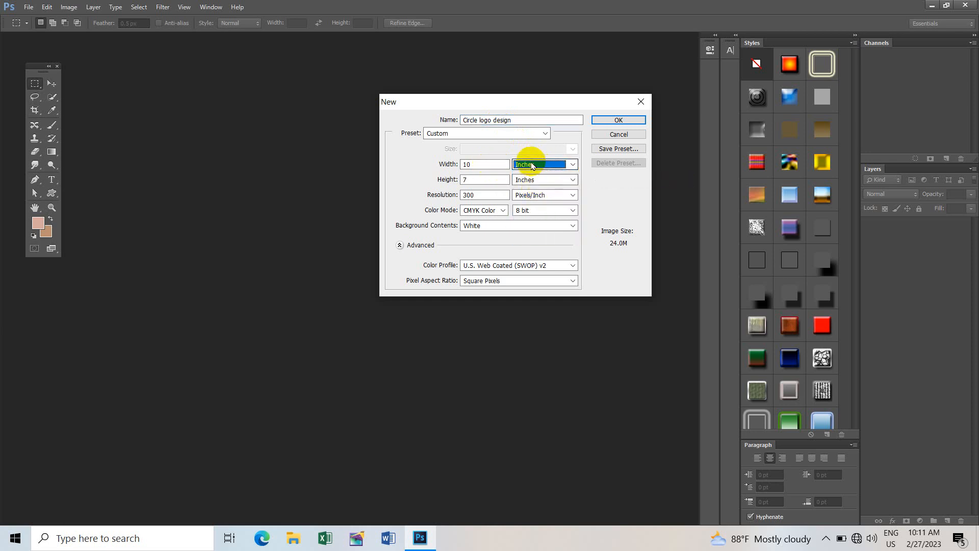
click(539, 167)
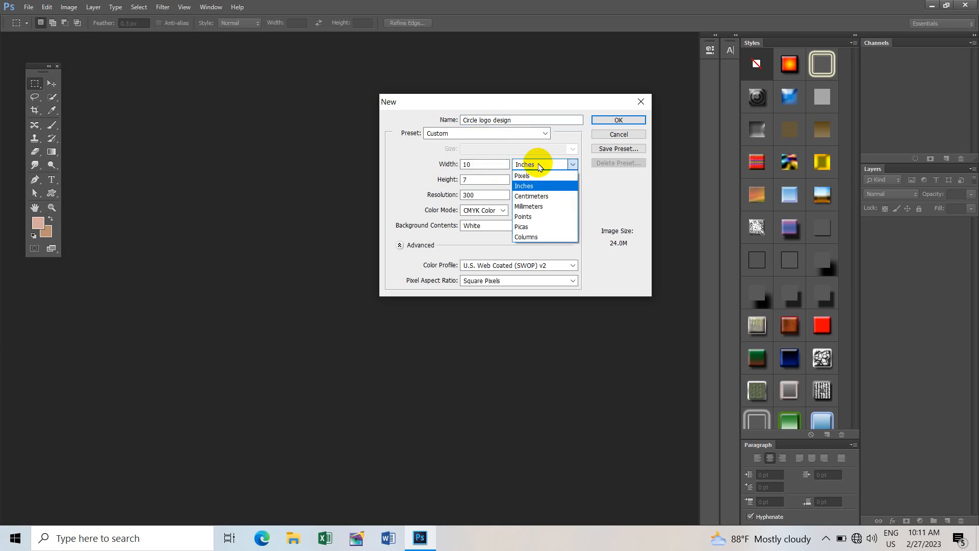
click(544, 187)
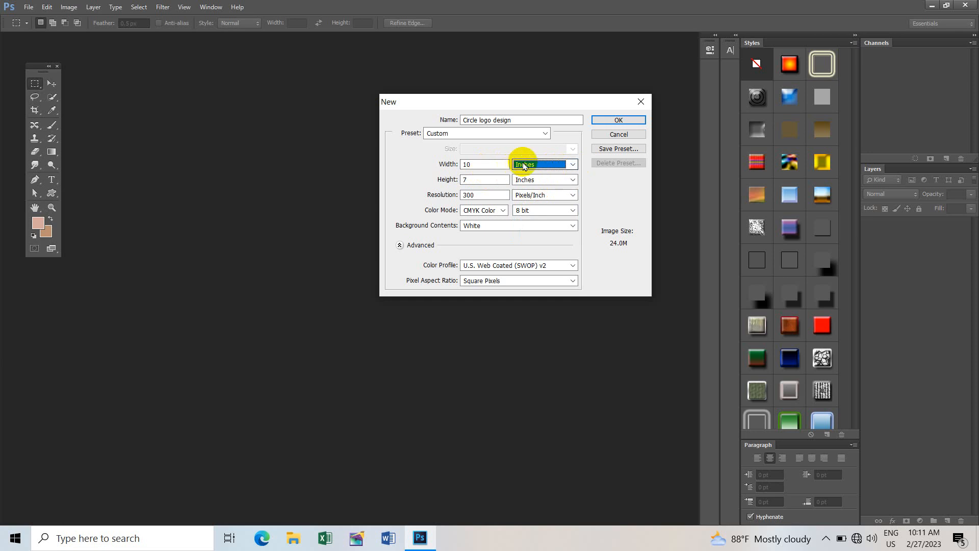
drag(492, 165, 423, 165)
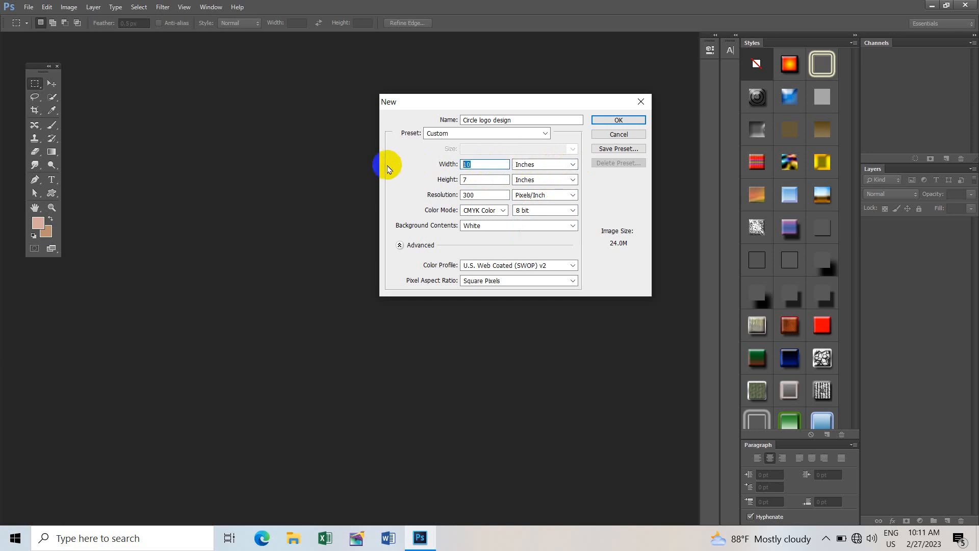
text(4)
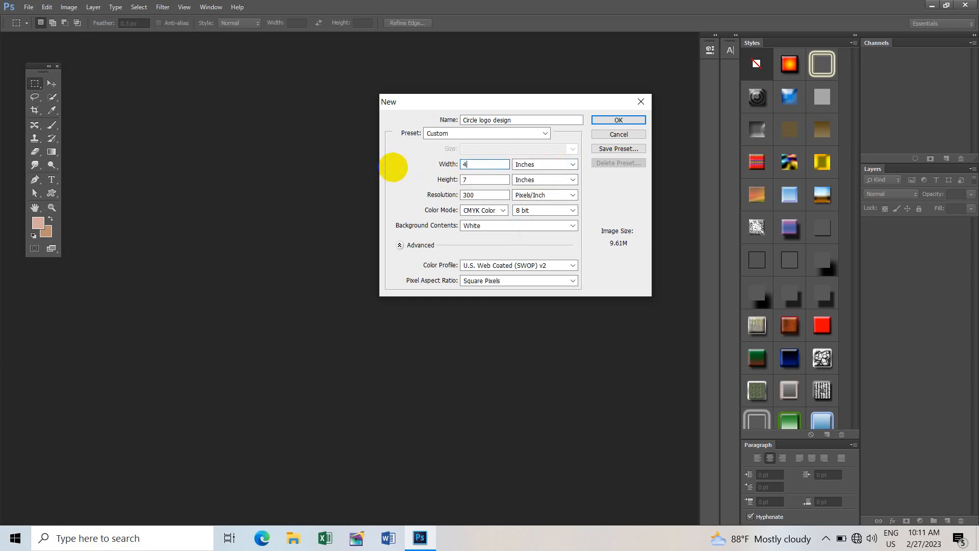
key(Tab)
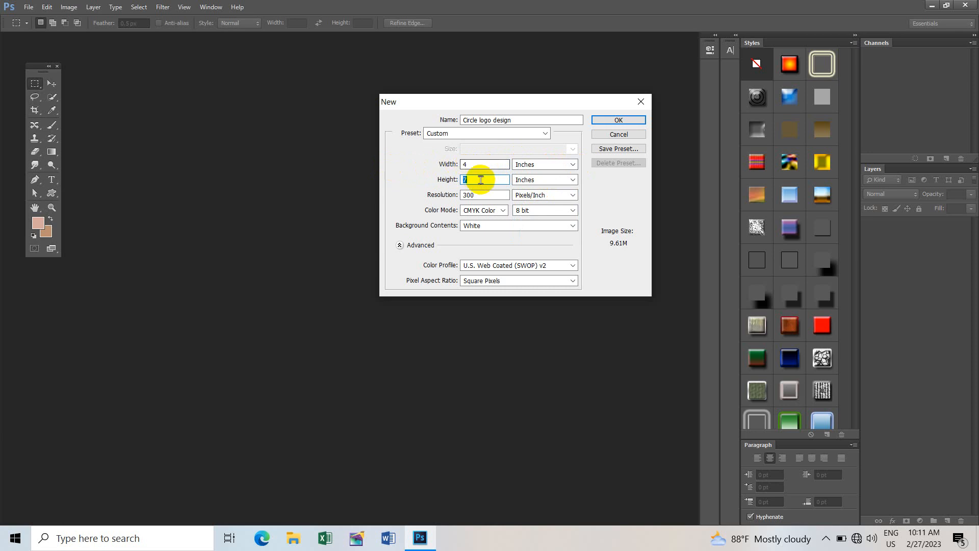
text(4)
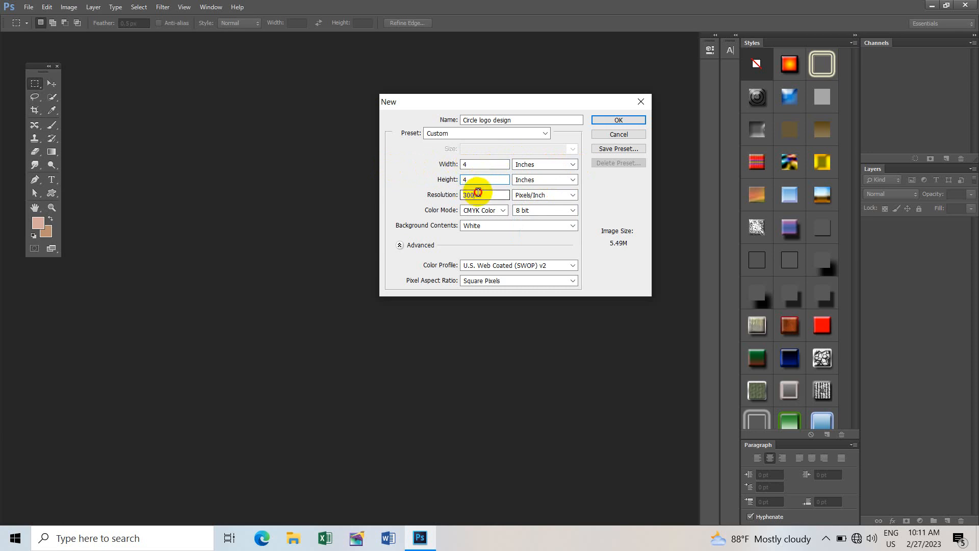
key(Tab)
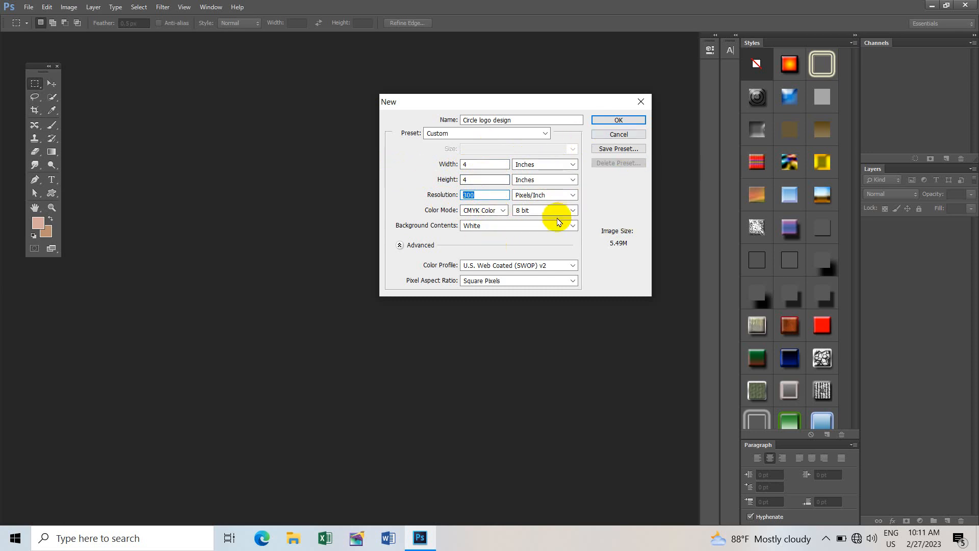
click(623, 121)
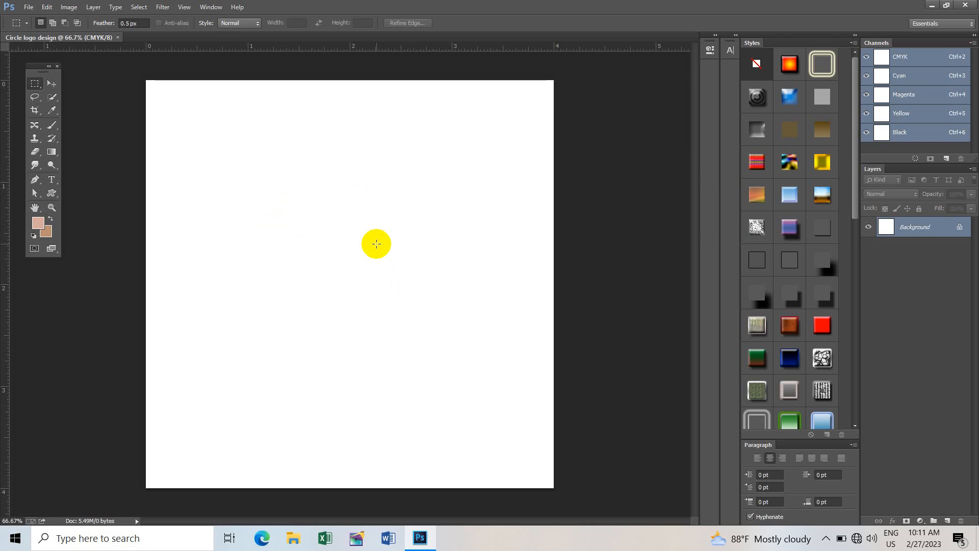
click(37, 84)
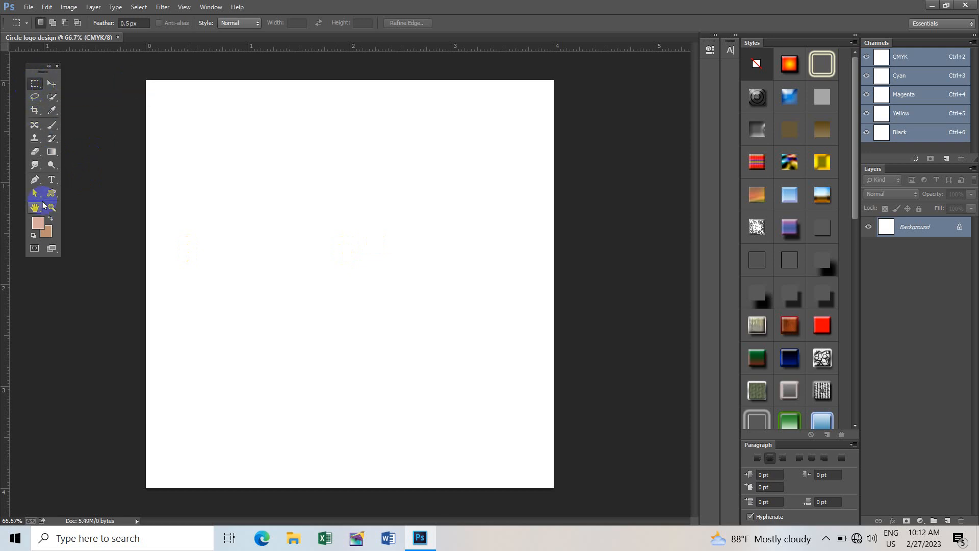
click(37, 85)
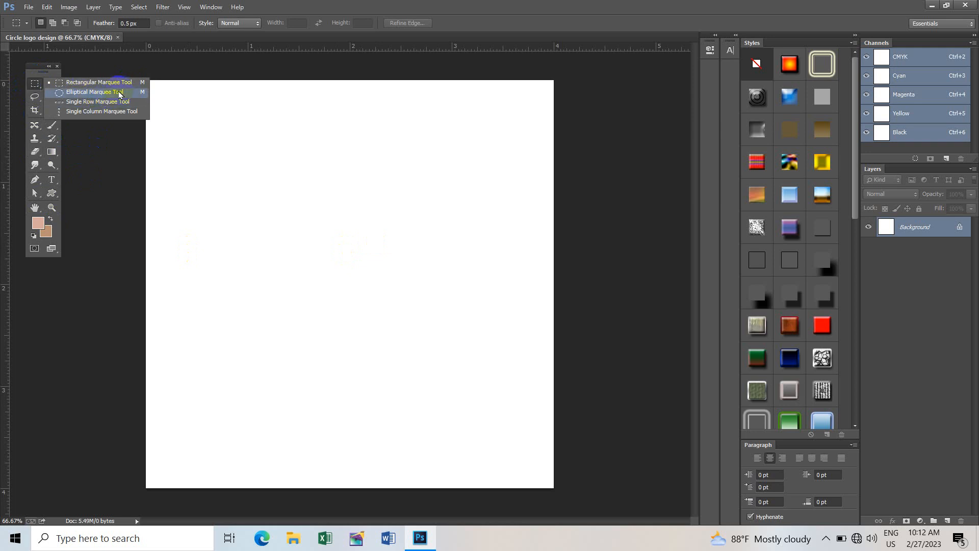
click(52, 193)
drag(53, 193, 135, 214)
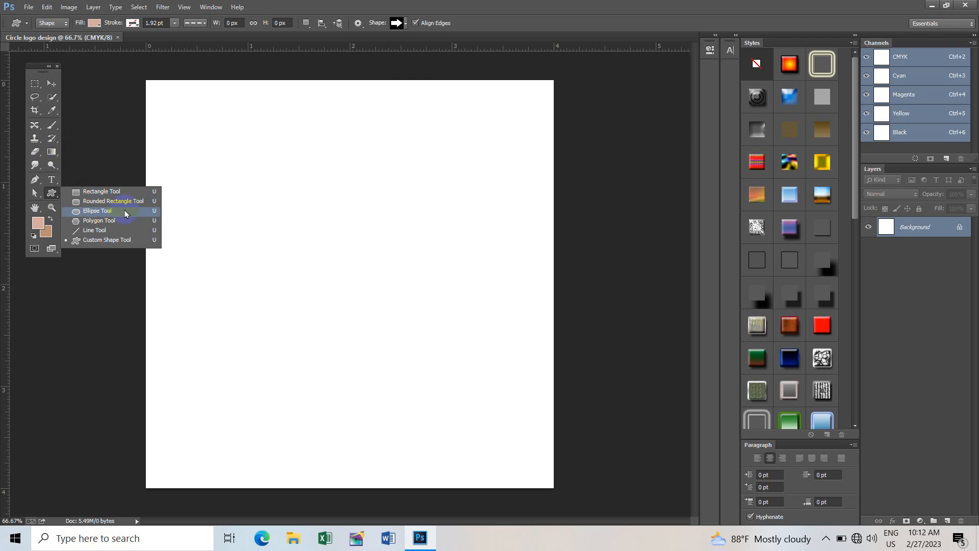
Make a circular Elliptical Marquee selection about 3.3 inches in diameter and move it to roughly the middle of the canvas
click(35, 85)
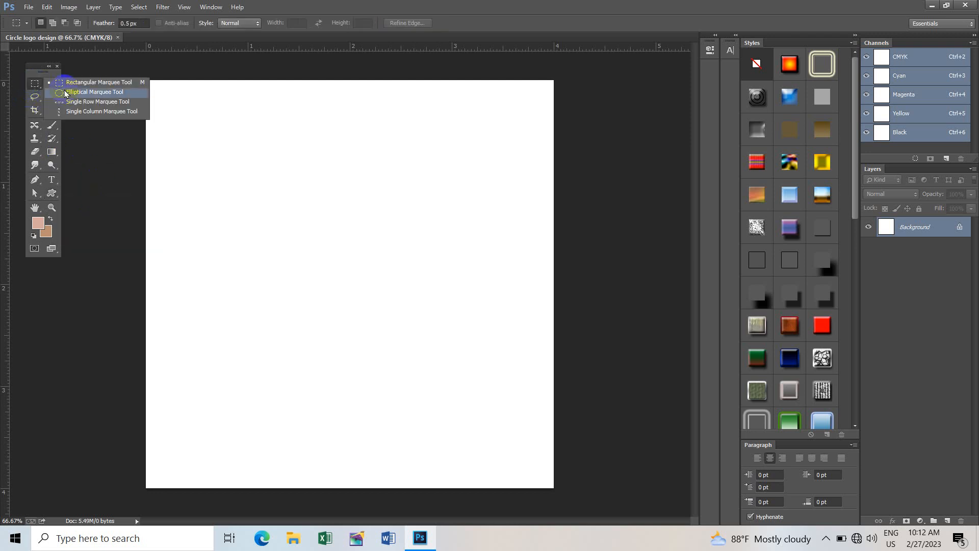
click(132, 92)
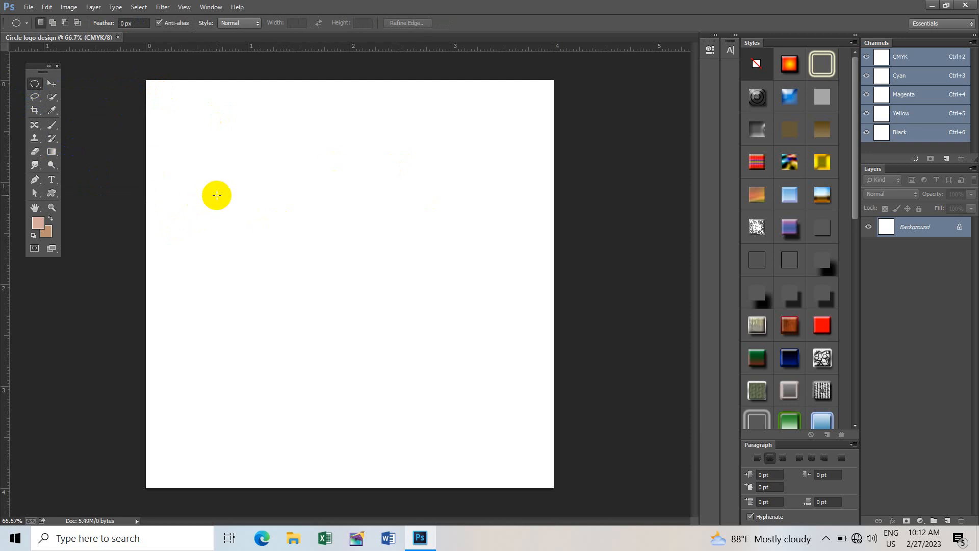
drag(232, 142, 565, 508)
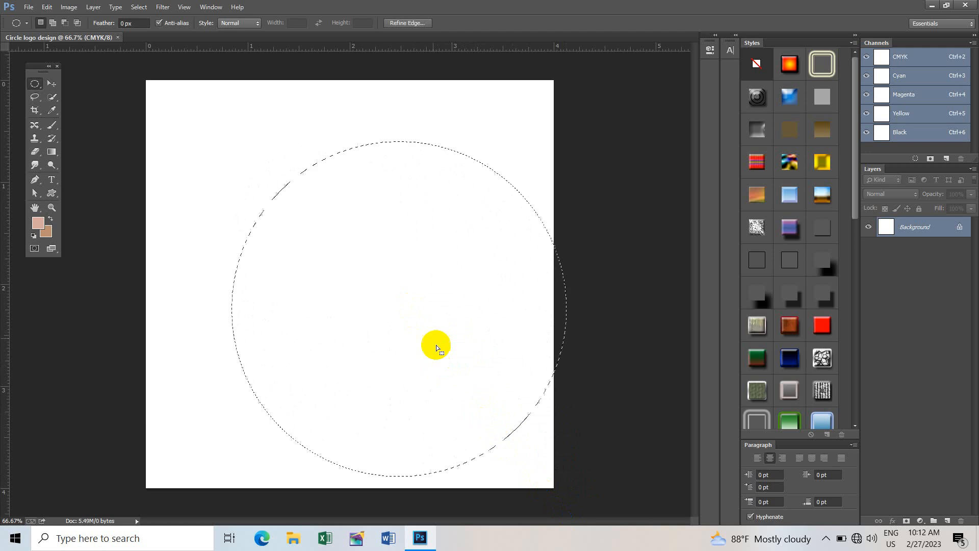
drag(421, 320, 371, 302)
drag(387, 310, 381, 305)
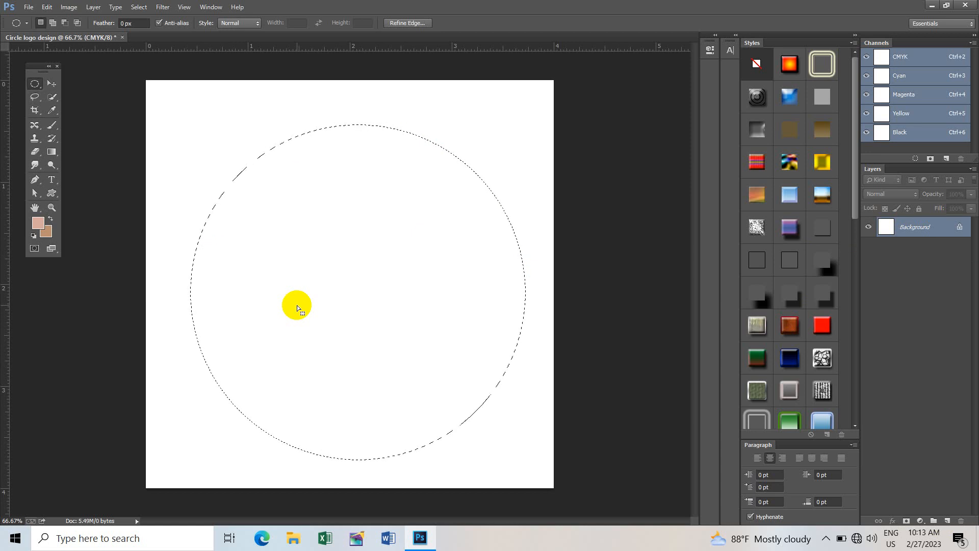
Add a new empty layer above the background with the default settings and select it
key(ctrl+shift+n)
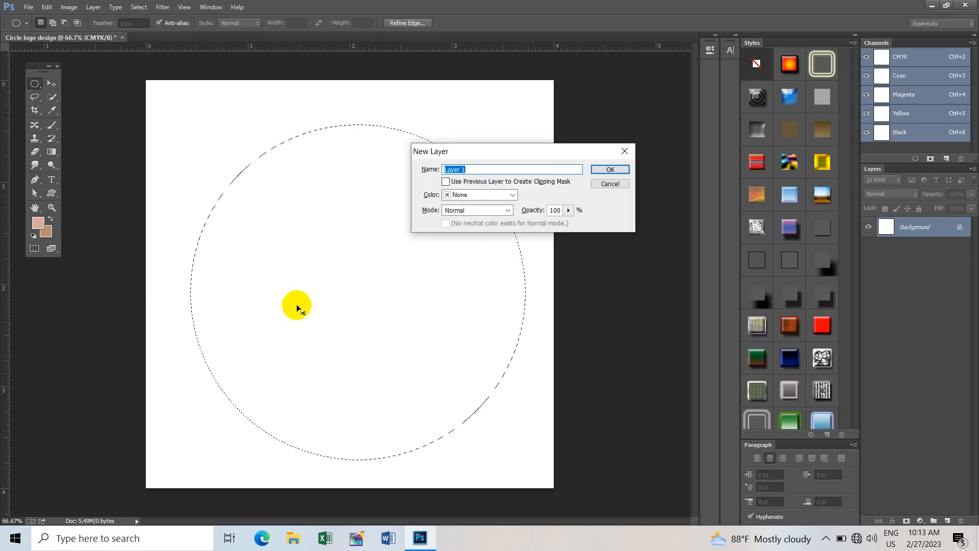
click(610, 169)
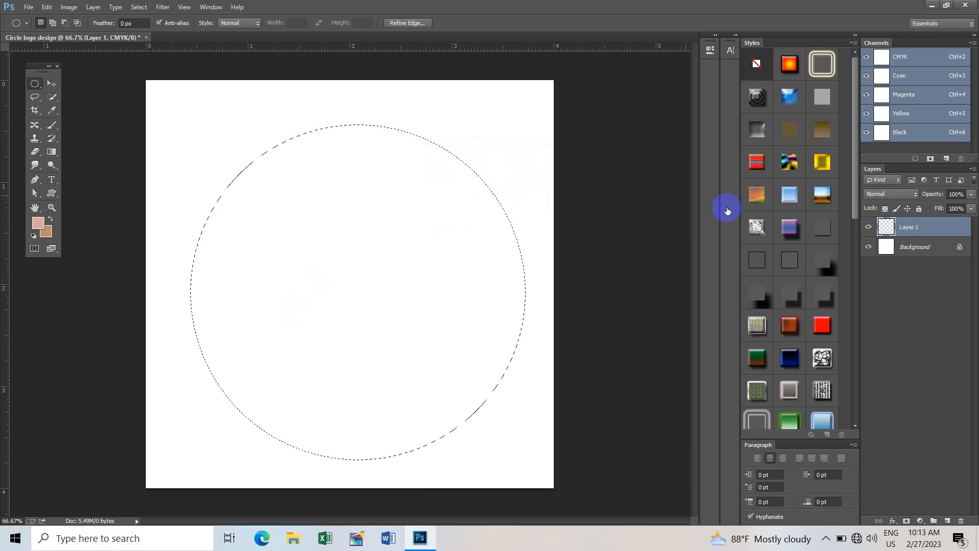
click(927, 230)
Stroke the circular selection on the new layer with a 15 px black line (000000) located inside
click(53, 9)
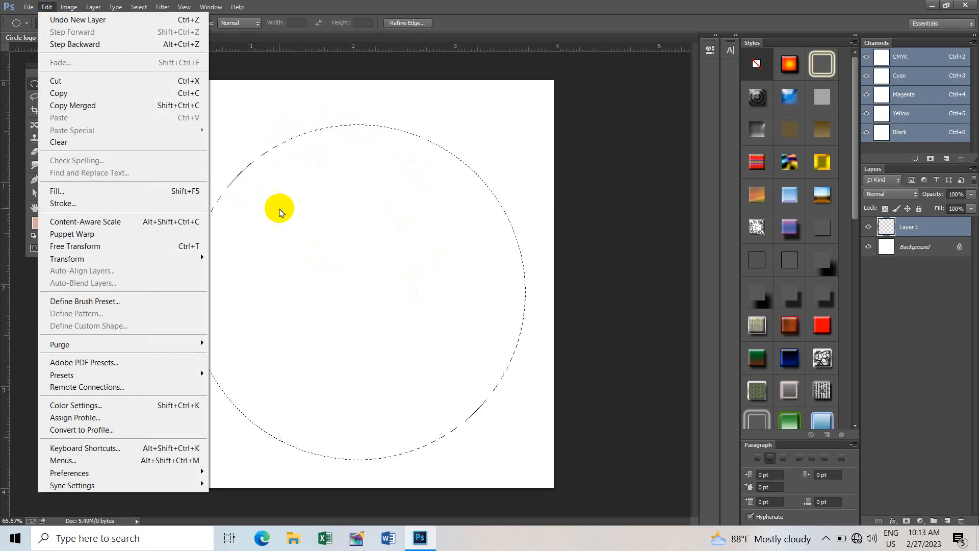
click(321, 208)
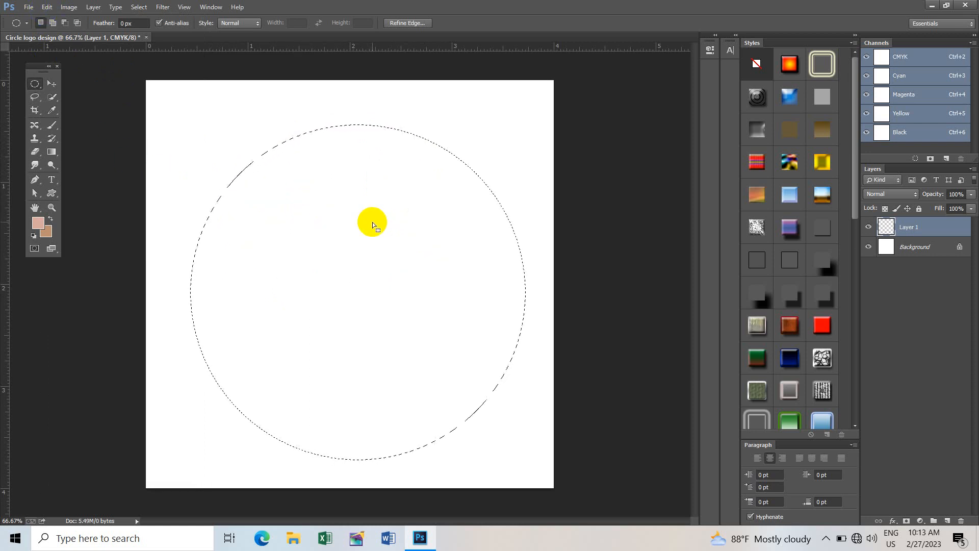
key(alt)
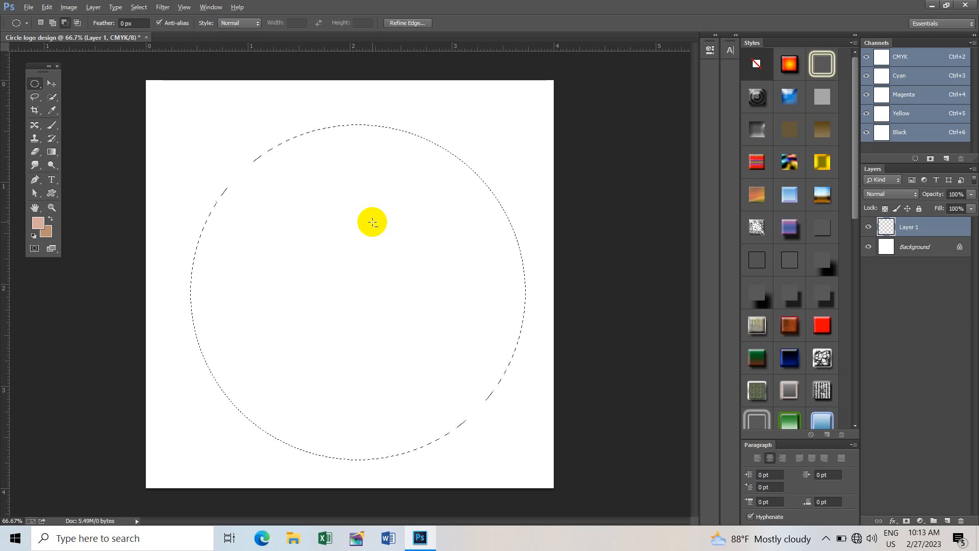
key(alt+e)
key(s)
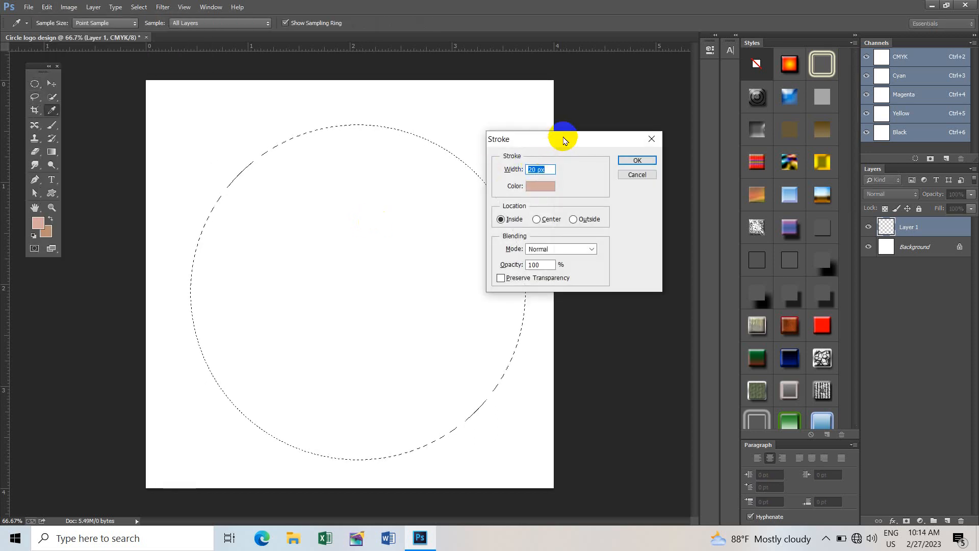
click(538, 186)
drag(709, 387, 729, 398)
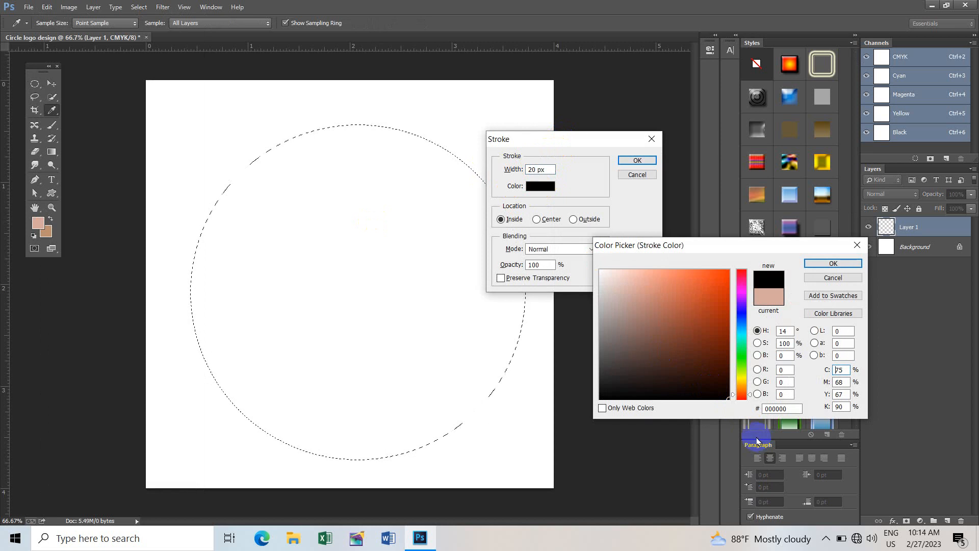
click(833, 263)
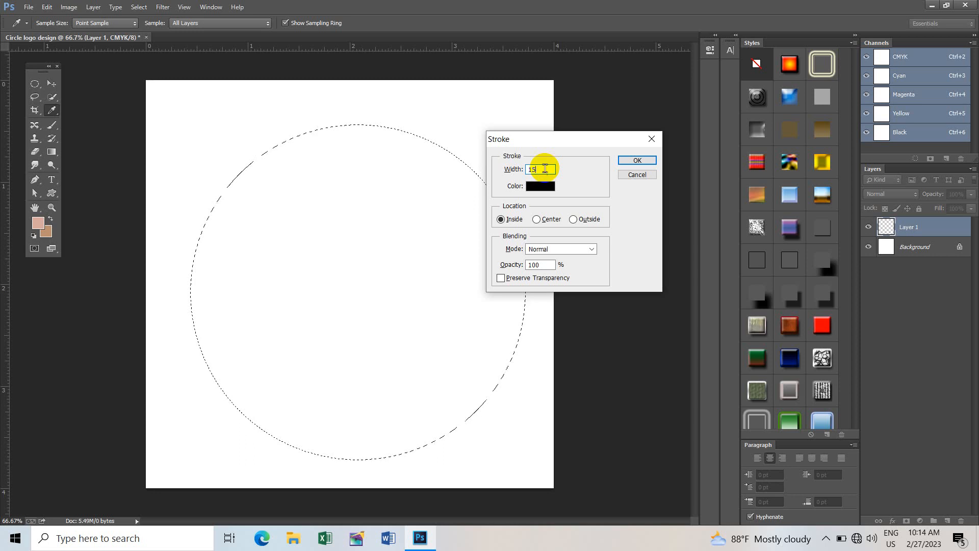
click(649, 166)
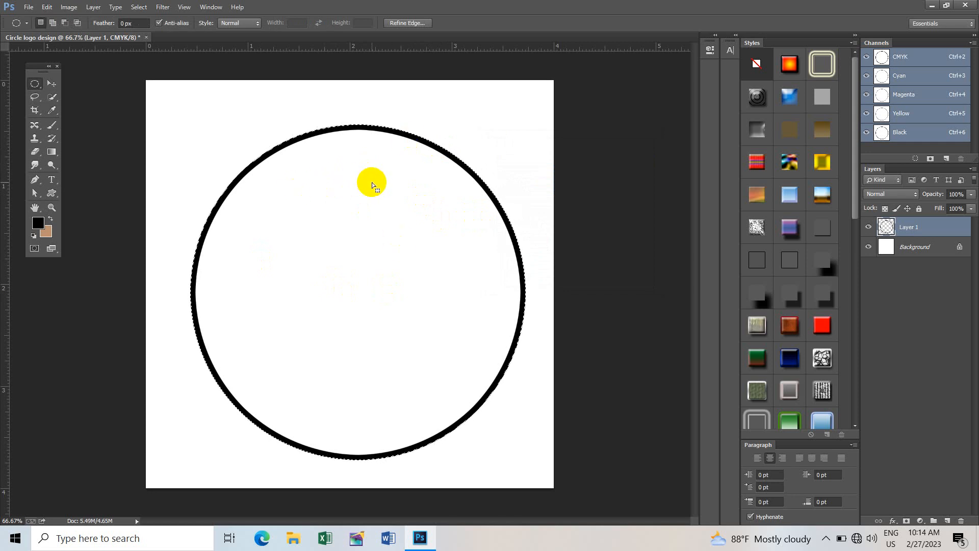
Inspect the stroked ring's edge and deselect the circular selection
scroll(366, 131, up, 2)
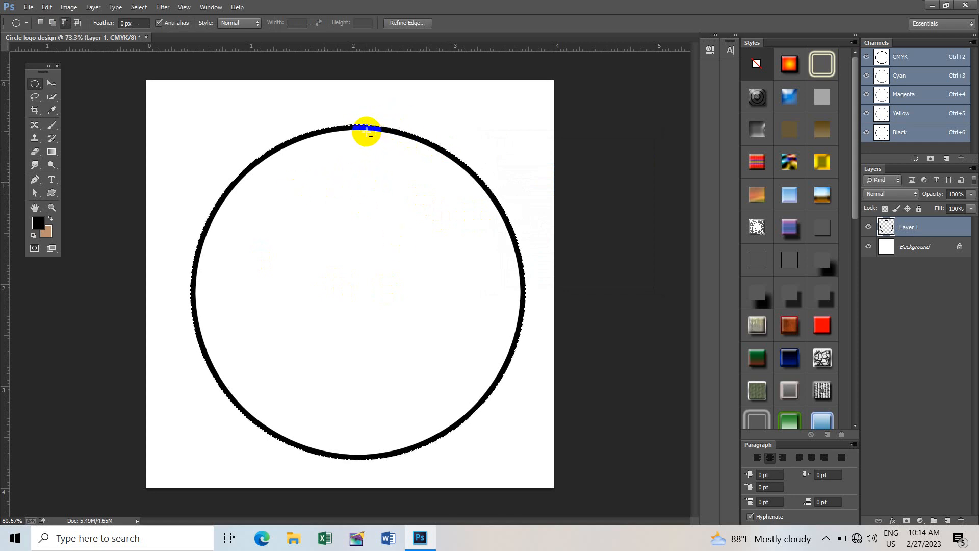
scroll(366, 132, up, 1)
scroll(365, 109, down, 3)
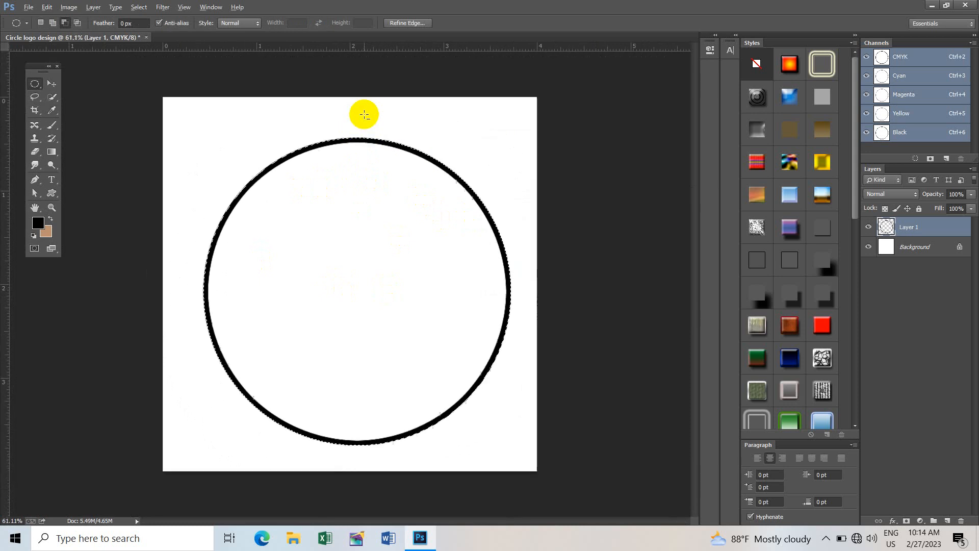
scroll(355, 166, down, 1)
scroll(355, 168, up, 1)
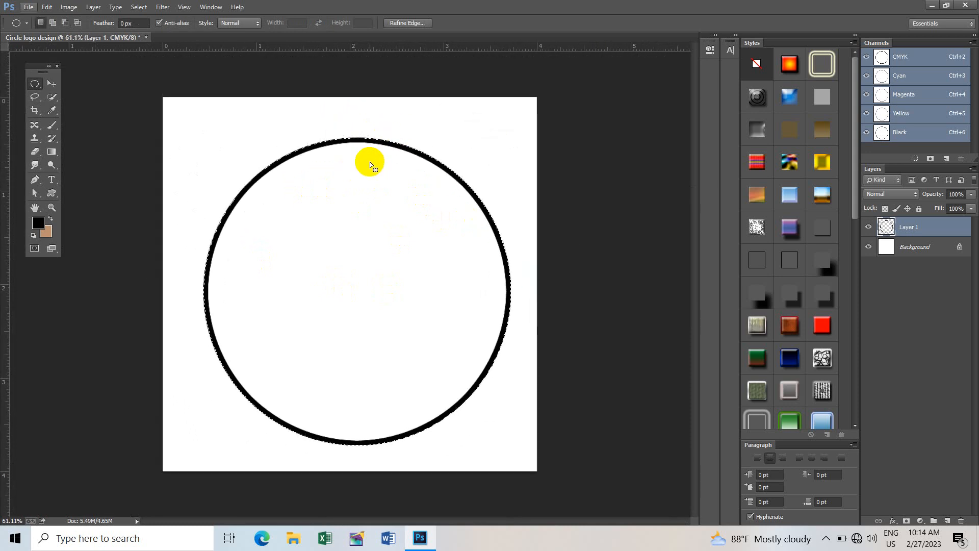
click(415, 227)
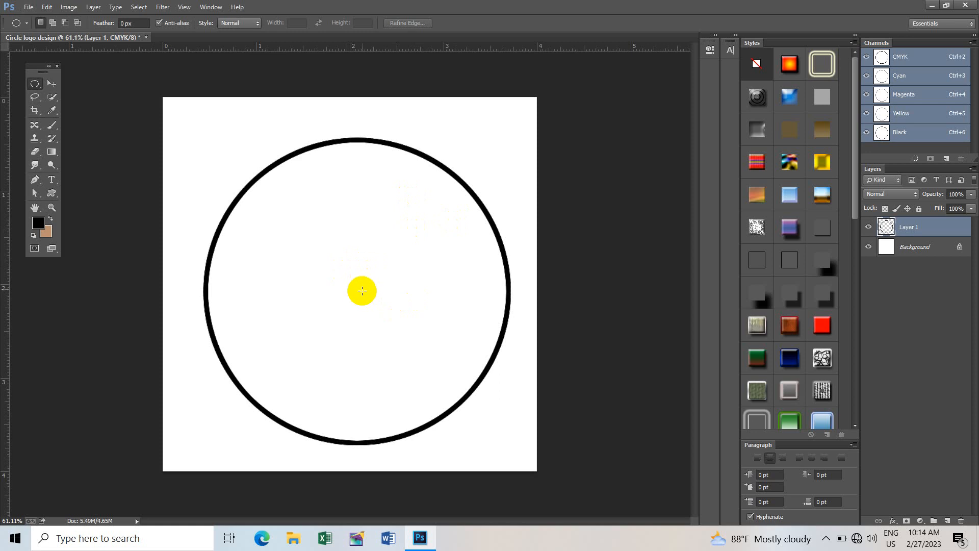
Make a circular Elliptical Marquee selection about 1.9 inches in diameter inside the ring and move it to roughly the ring's middle
drag(279, 211, 466, 387)
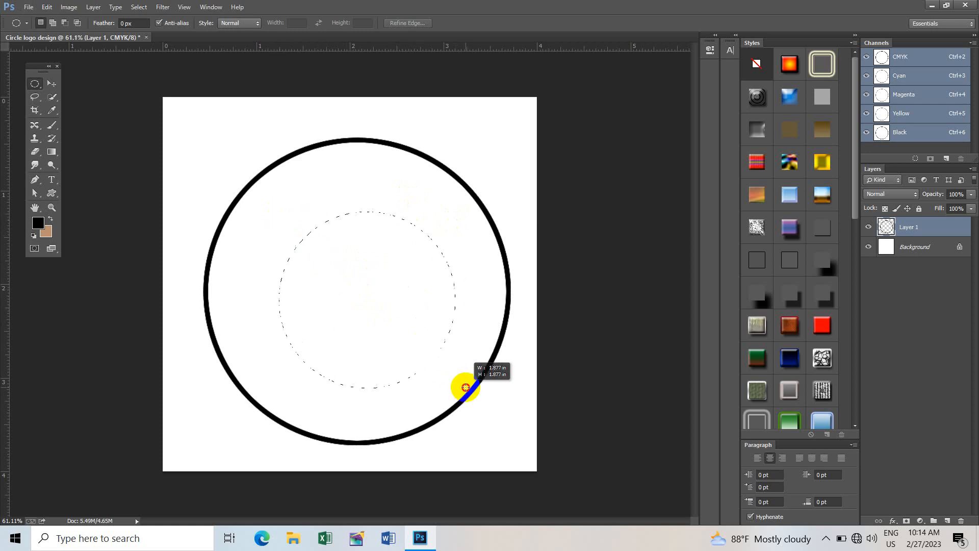
drag(465, 387, 468, 393)
mouse_move(384, 304)
mouse_down()
mouse_move(367, 289)
mouse_move(374, 296)
mouse_up()
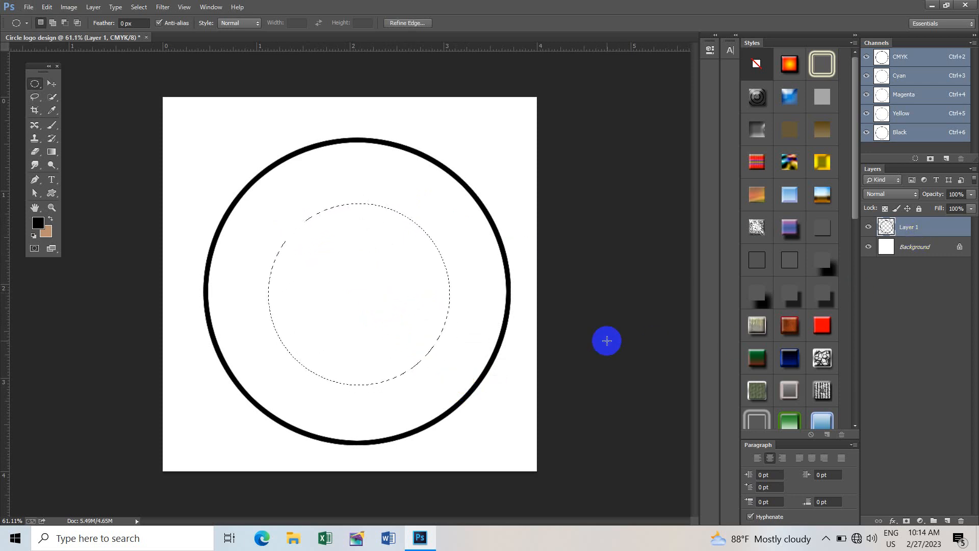
Add a new empty layer above the outer ring's layer with the default settings and select it
key(ctrl+shift+n)
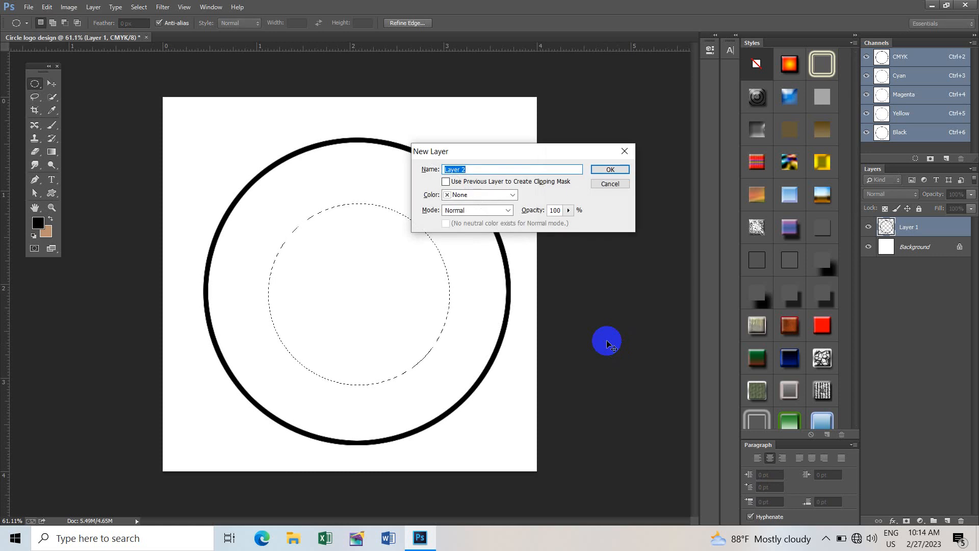
click(617, 168)
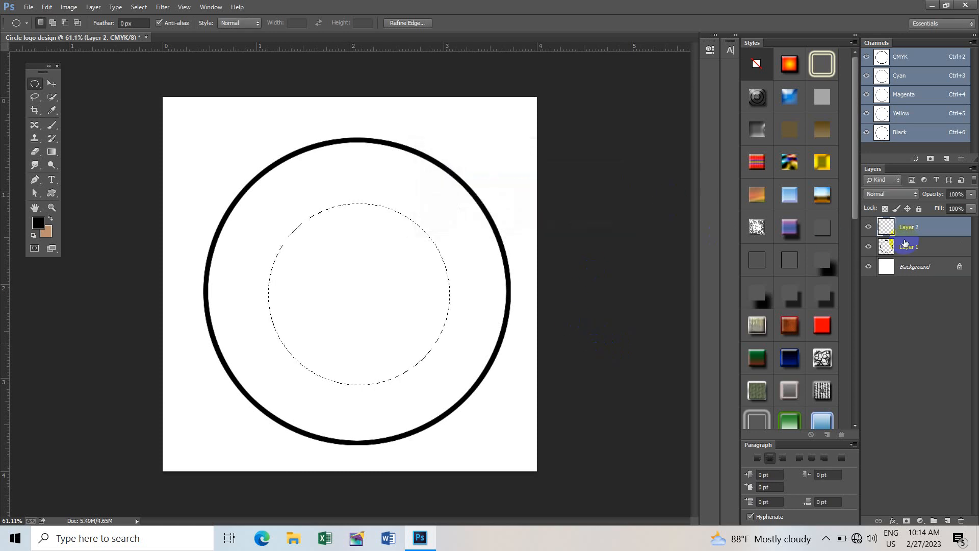
click(954, 229)
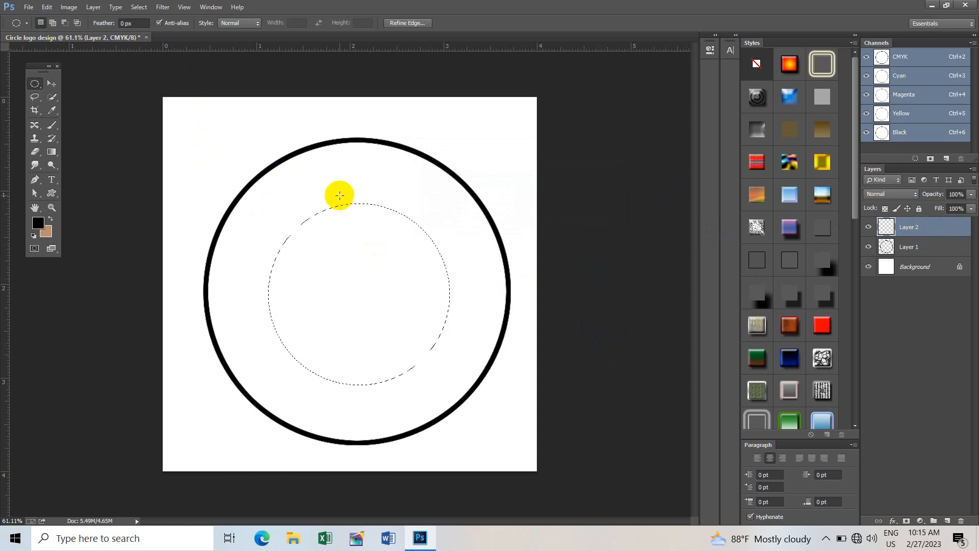
Stroke the smaller circular selection on the new layer with a 10 px black line located inside, and deselect it
key(alt)
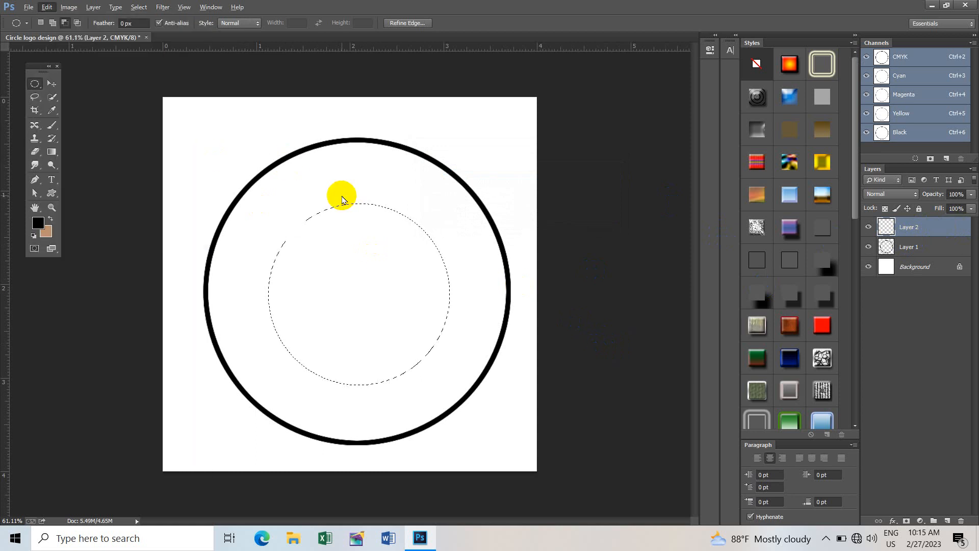
key(s)
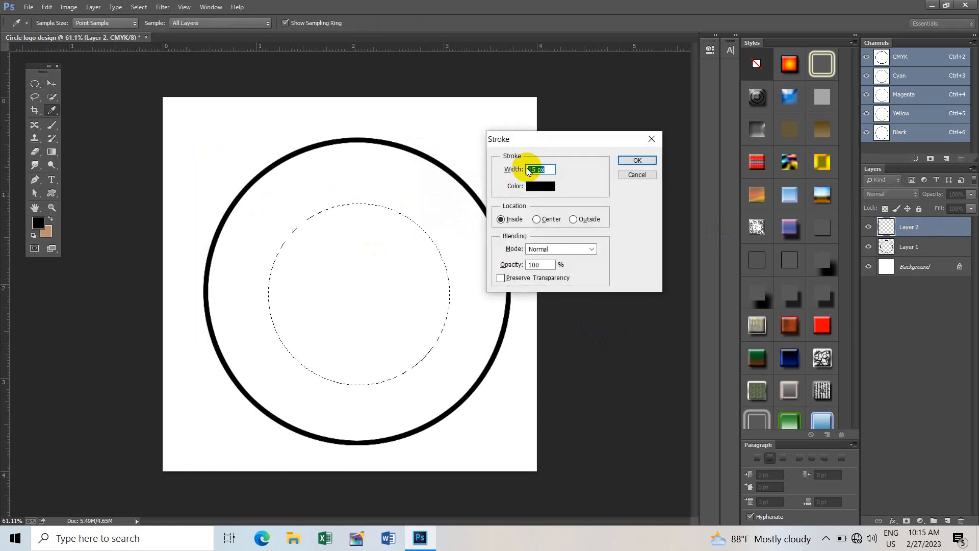
text(10)
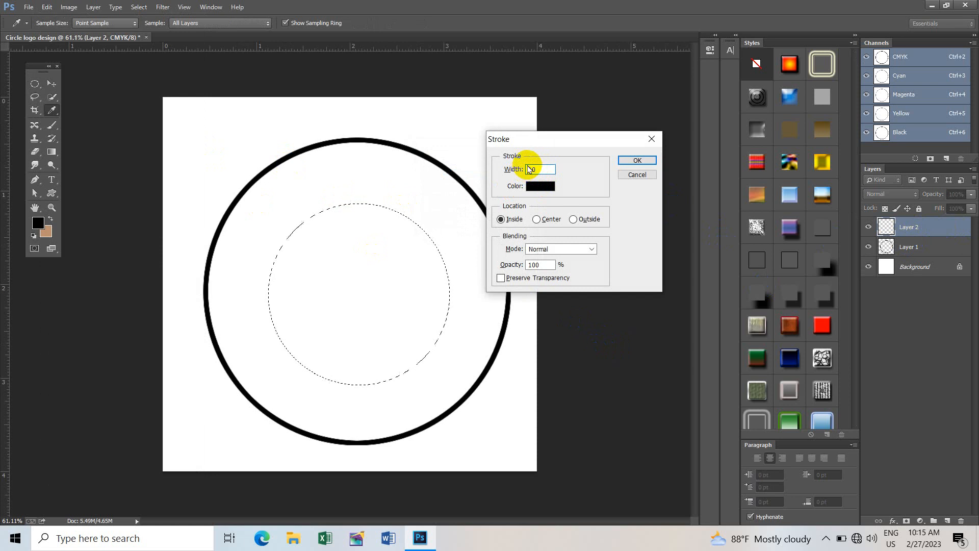
click(636, 160)
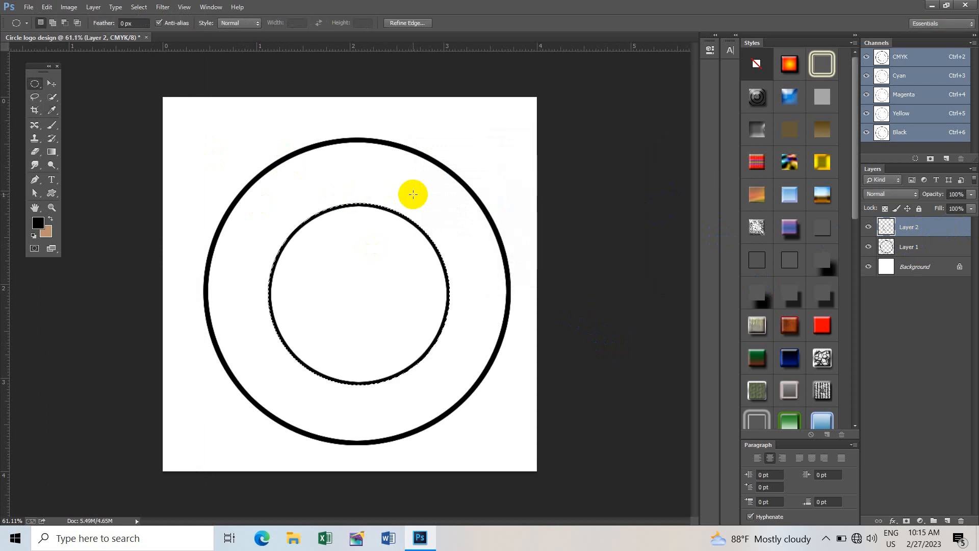
key(ctrl+d)
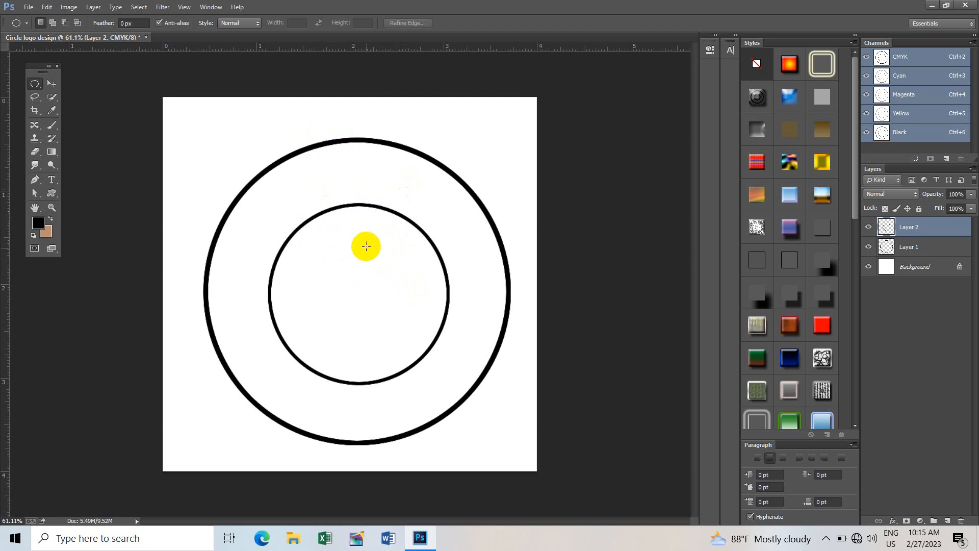
Align both ring layers on their horizontal and vertical centers and move them together to roughly the canvas's middle
key(v)
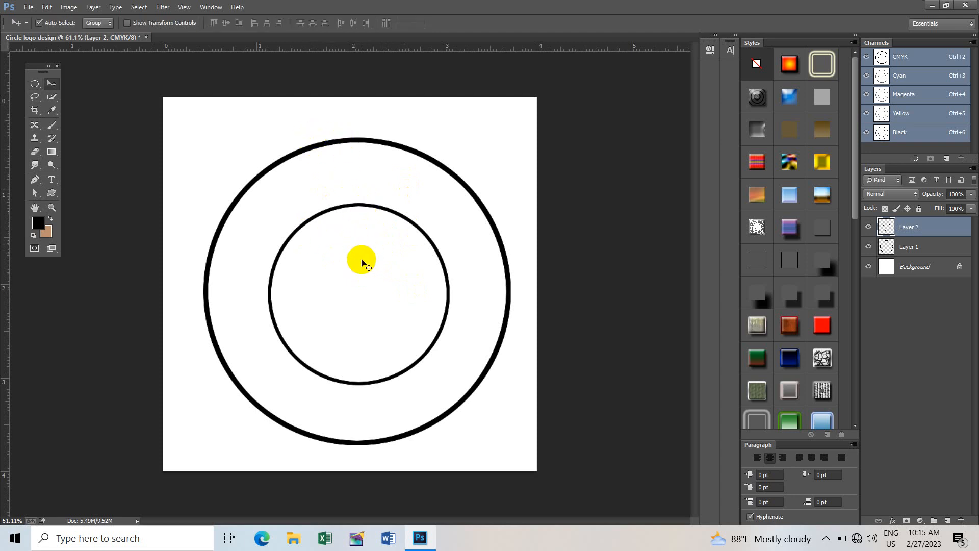
drag(208, 122, 422, 323)
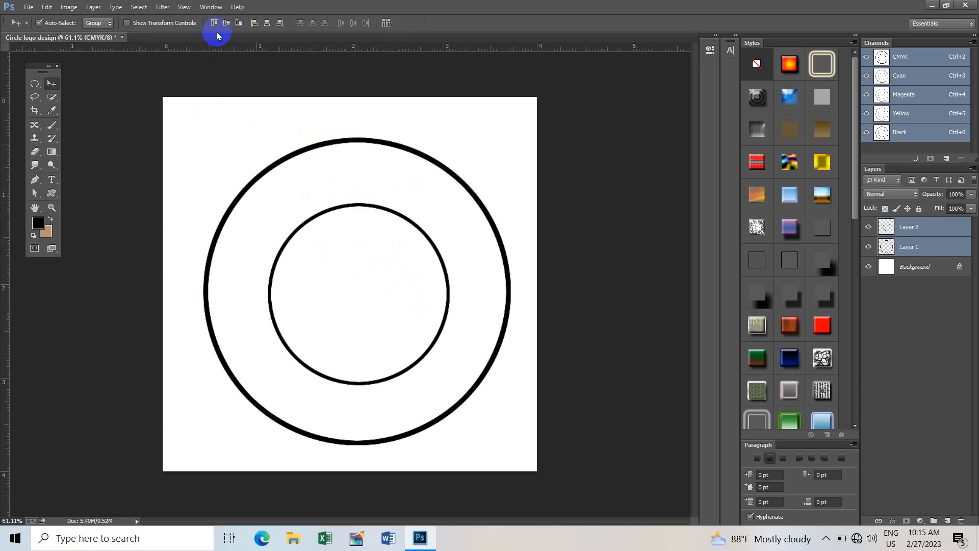
click(266, 23)
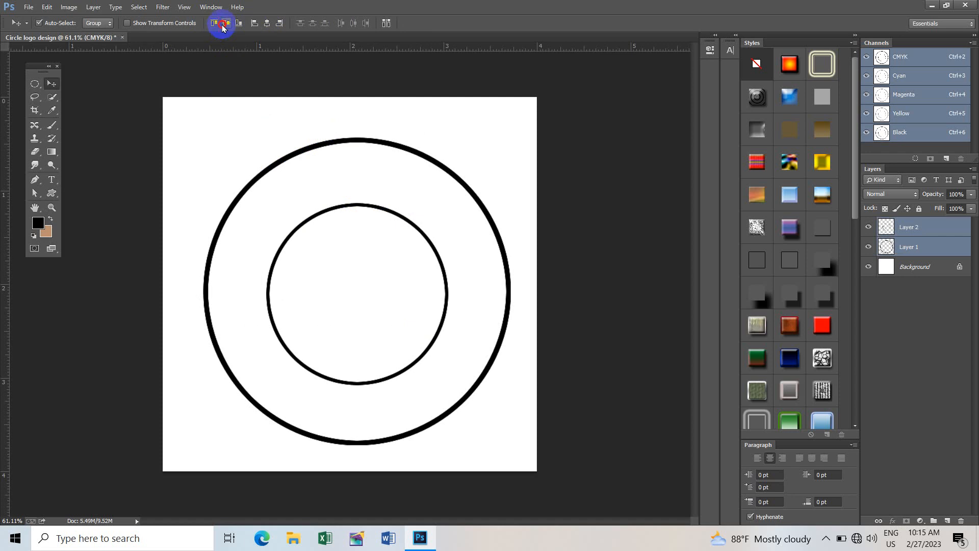
click(225, 24)
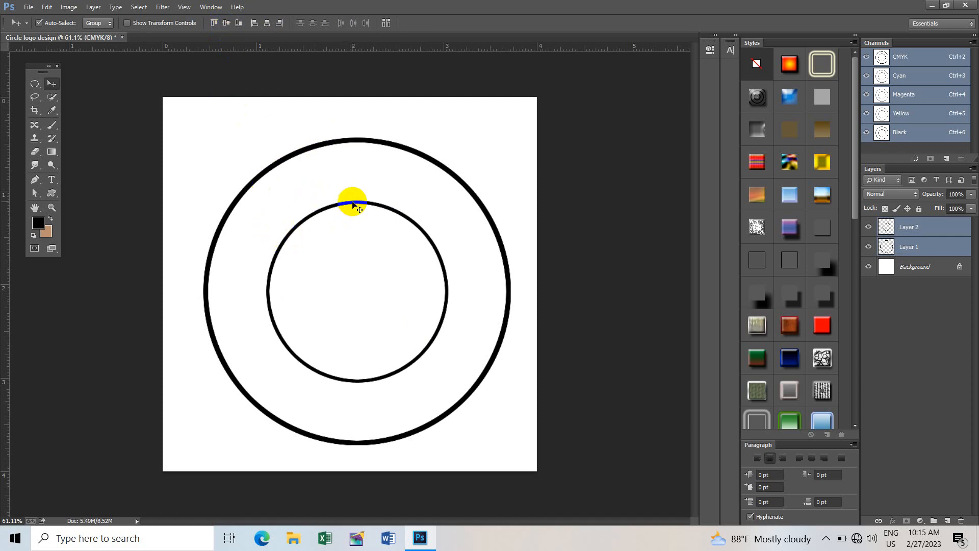
drag(345, 201, 339, 198)
click(528, 170)
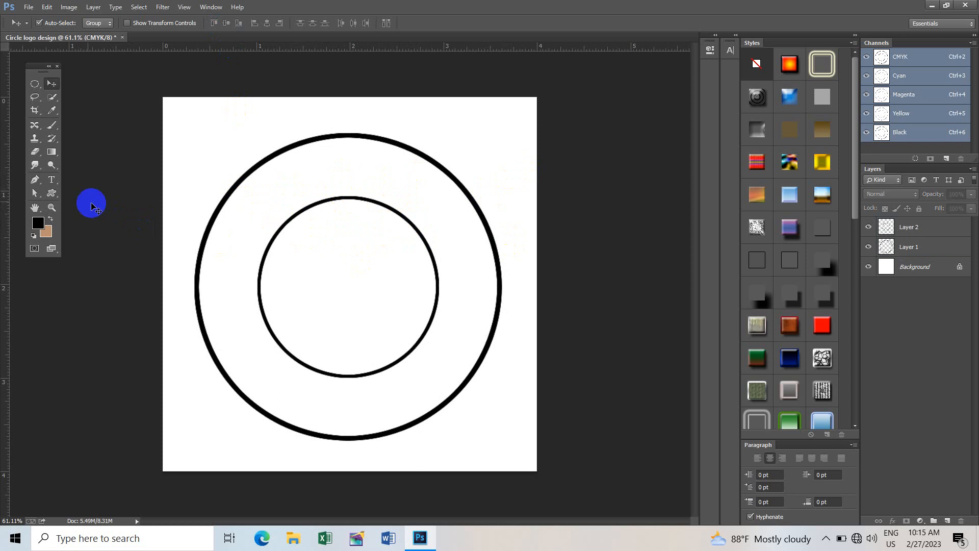
Draw a black-filled circle shape about 659 px in diameter over the inner ring with the Ellipse tool
alt+click(34, 83)
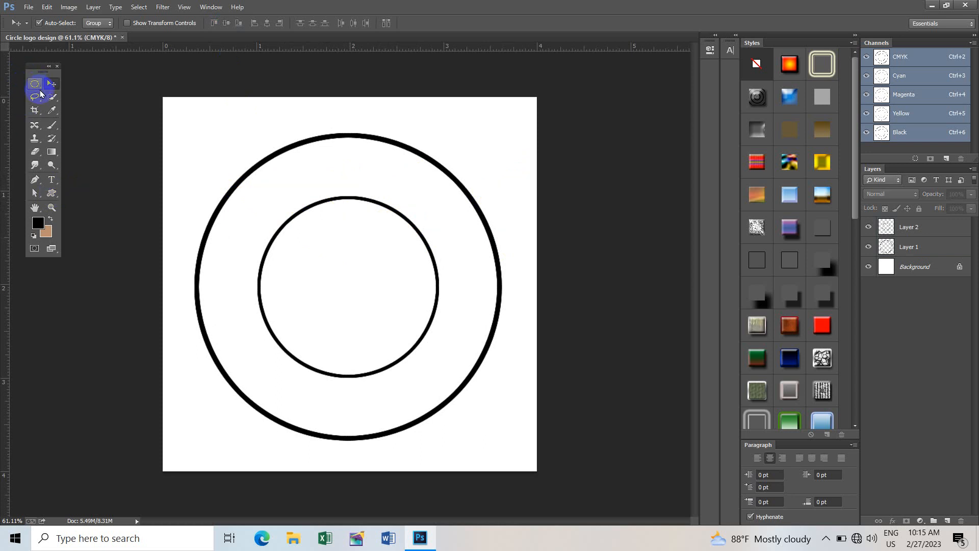
click(51, 193)
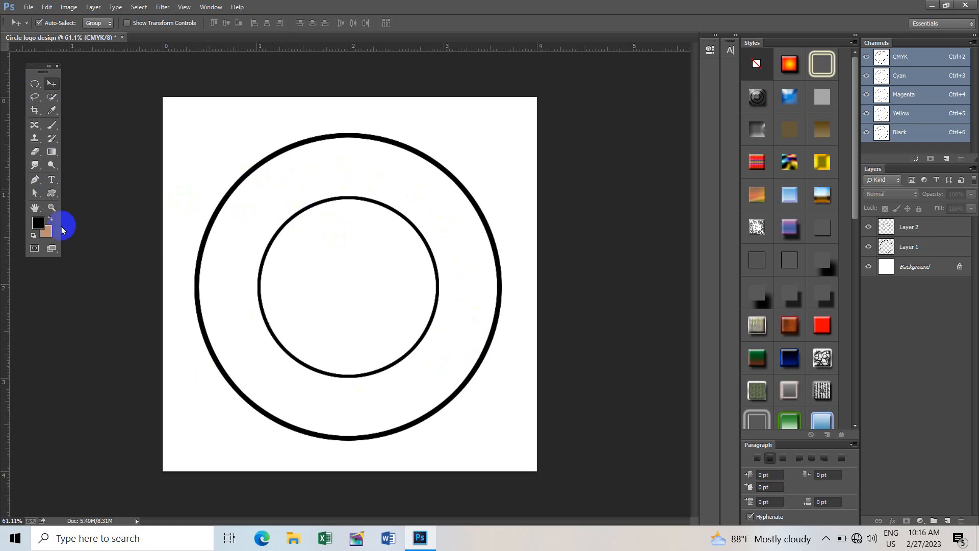
click(52, 194)
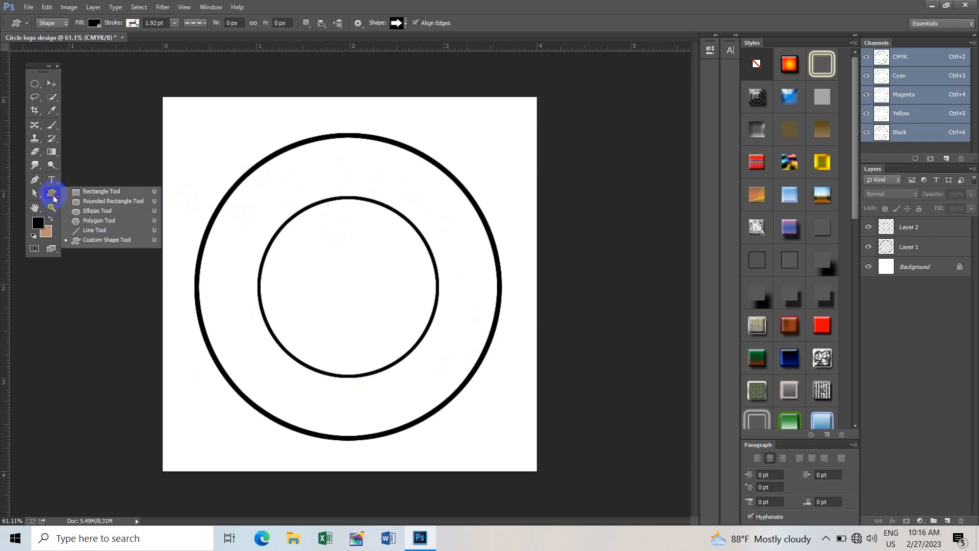
click(128, 210)
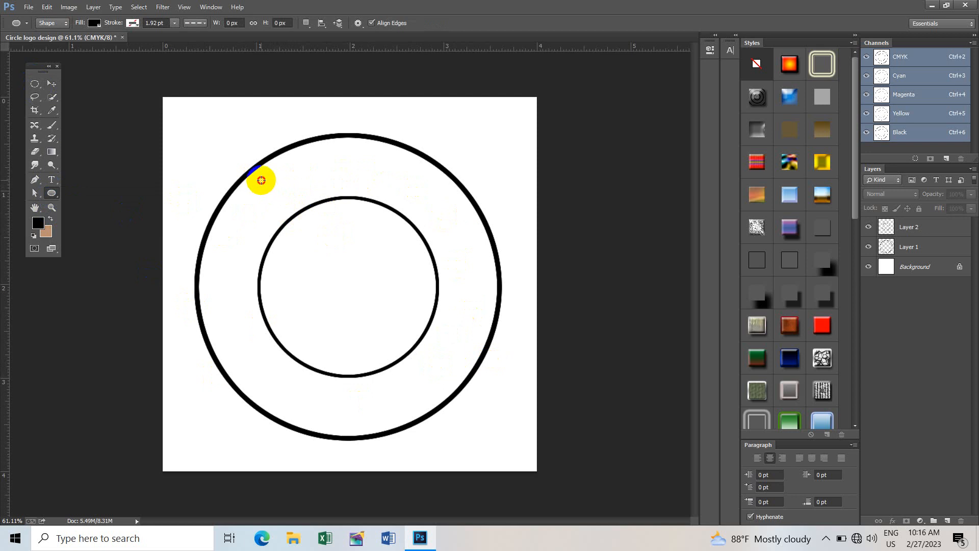
drag(261, 180, 467, 403)
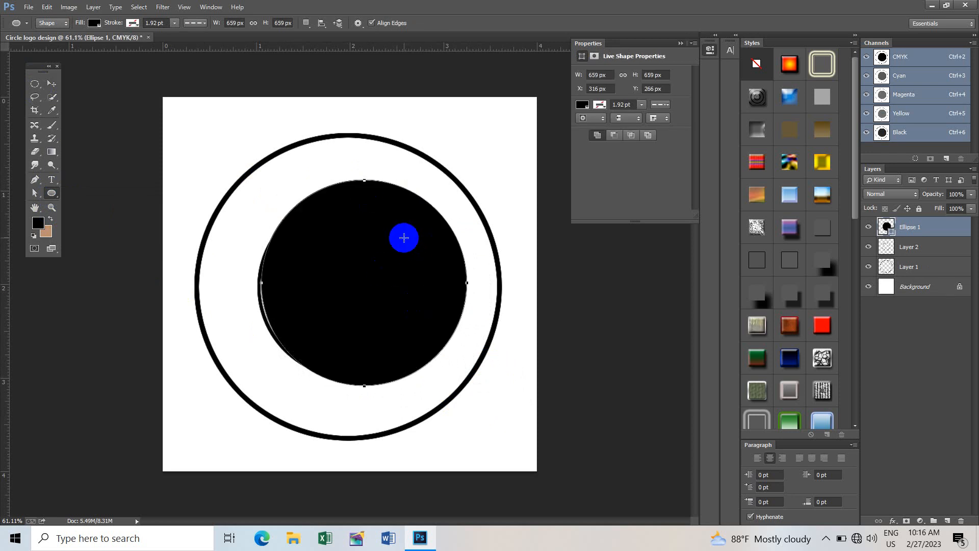
key(Return)
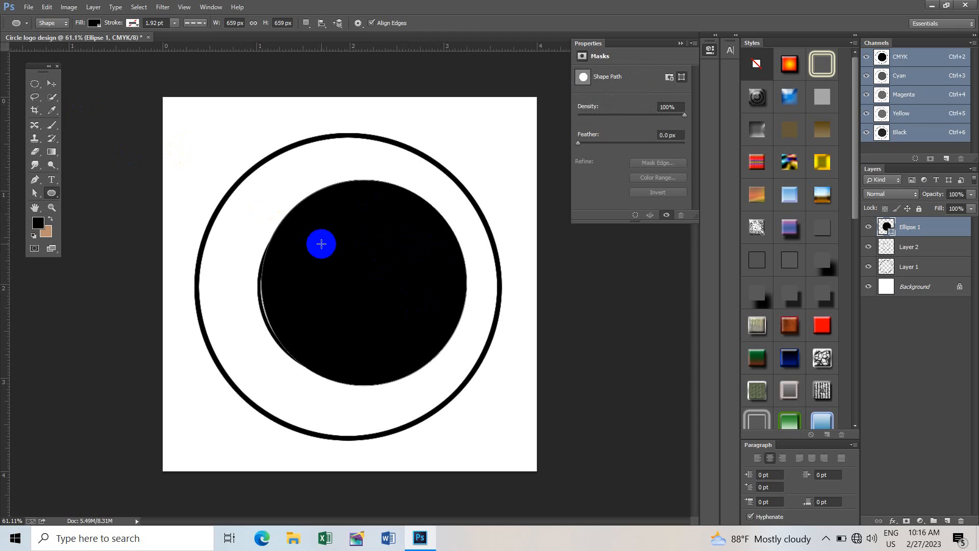
click(51, 23)
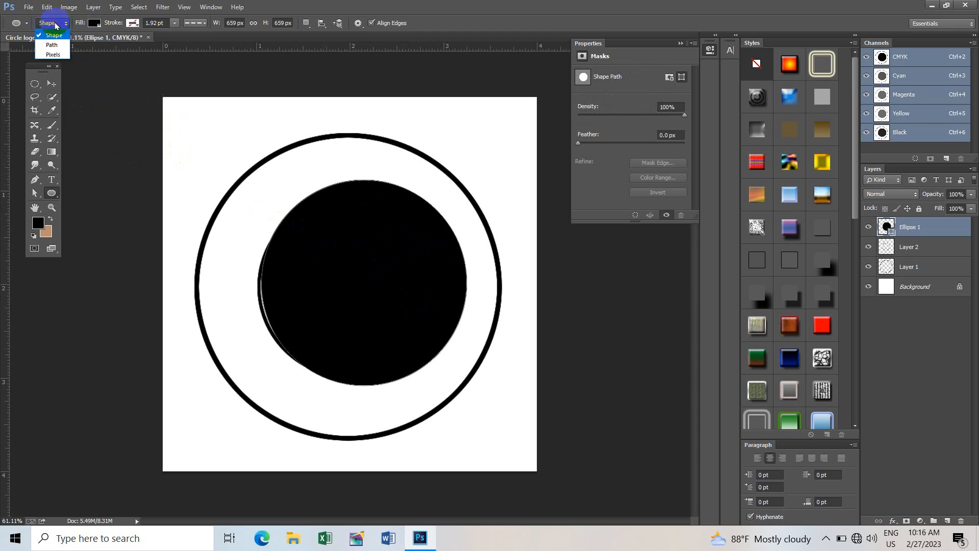
click(53, 44)
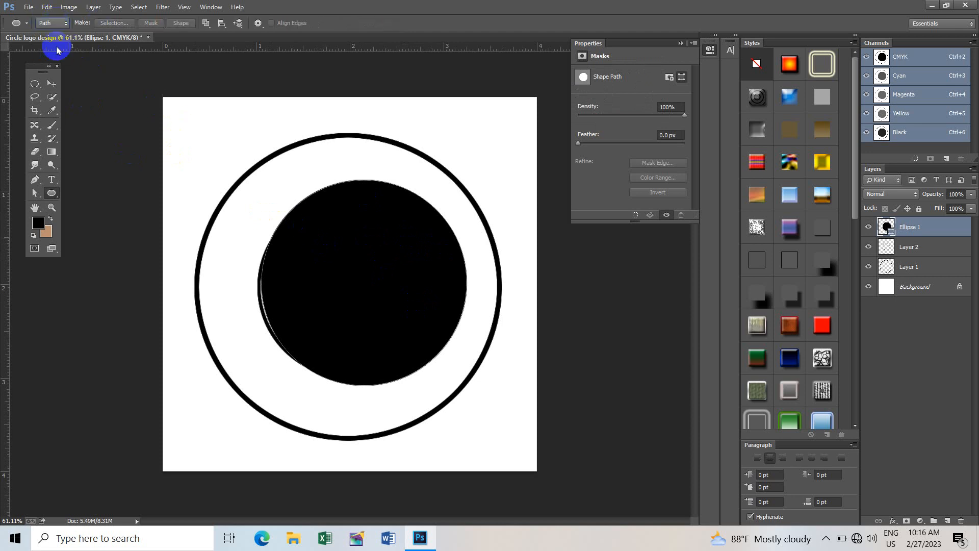
click(51, 23)
click(58, 37)
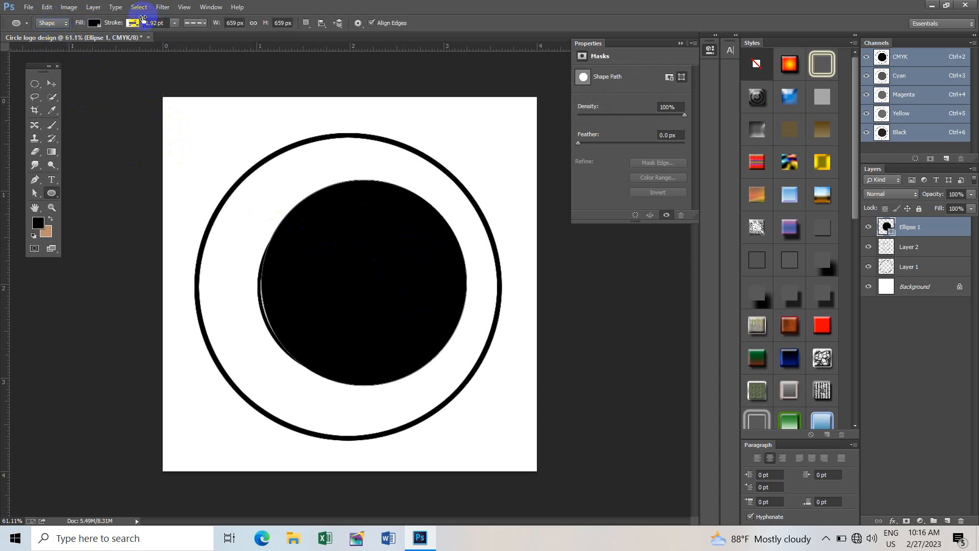
Set the circle shape's fill to none and switch the Ellipse tool to Path mode
click(95, 23)
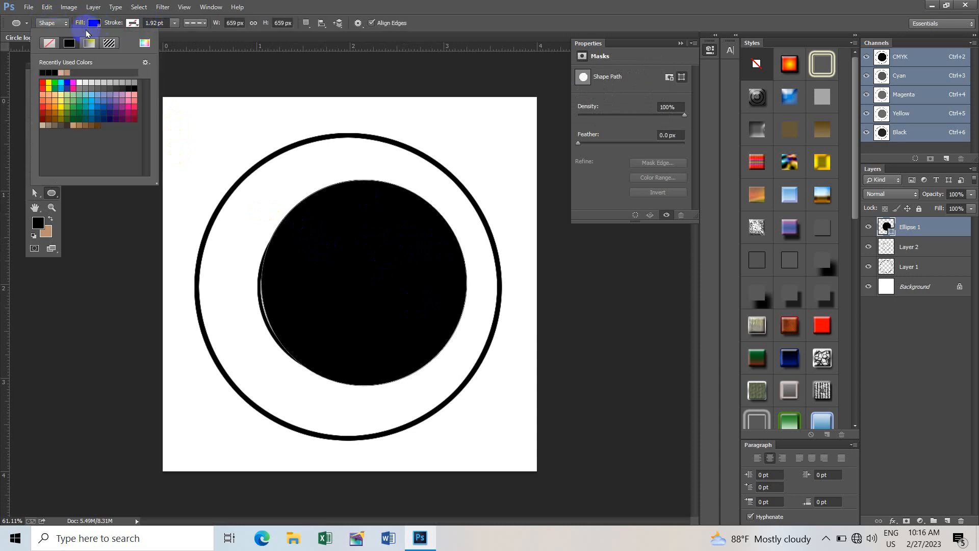
click(48, 44)
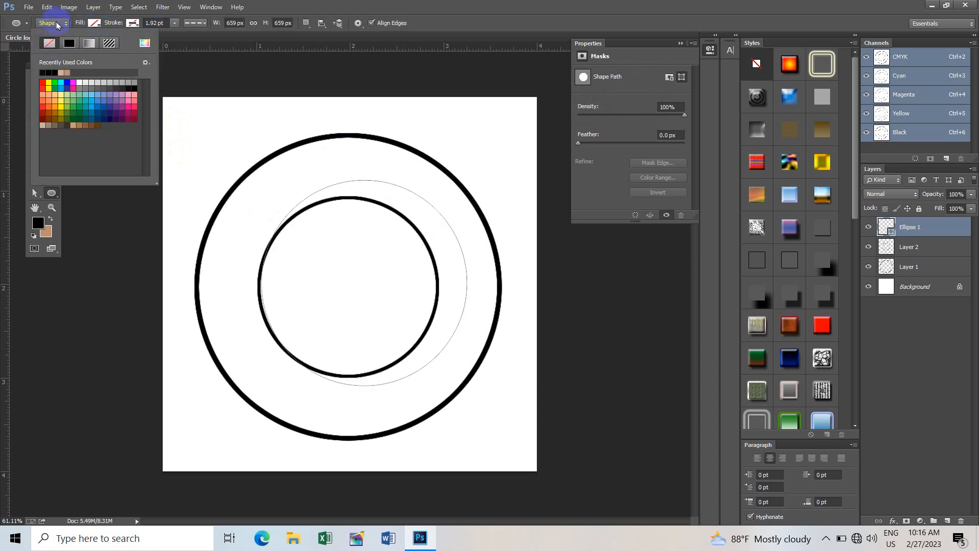
click(51, 23)
click(54, 24)
click(51, 45)
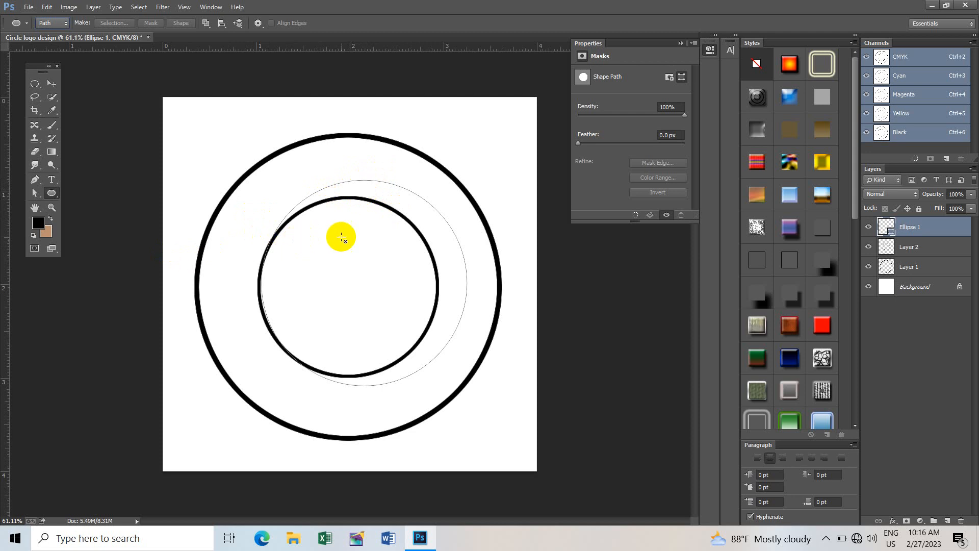
Start type on the upper part of the thin circle outline and set its font to Times New Roman
click(55, 194)
click(52, 179)
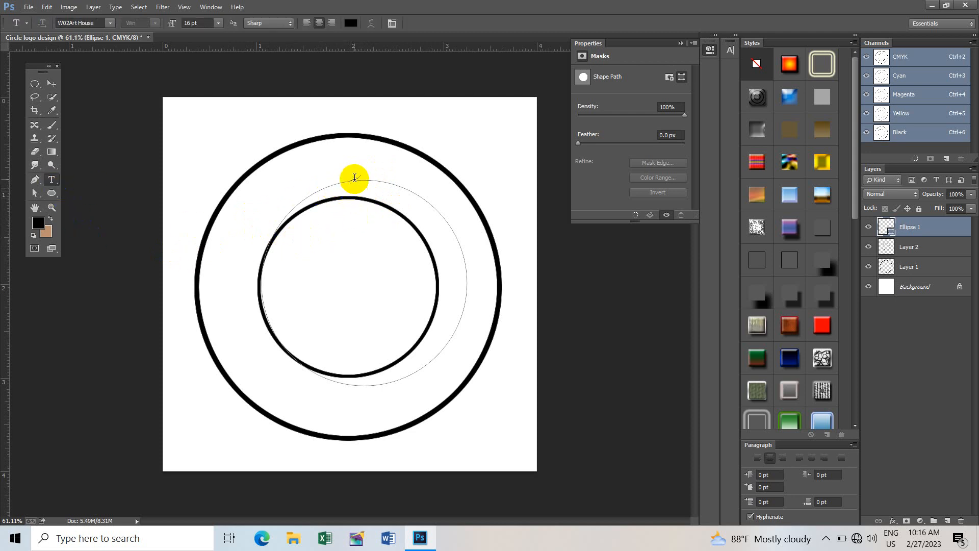
scroll(367, 188, up, 3)
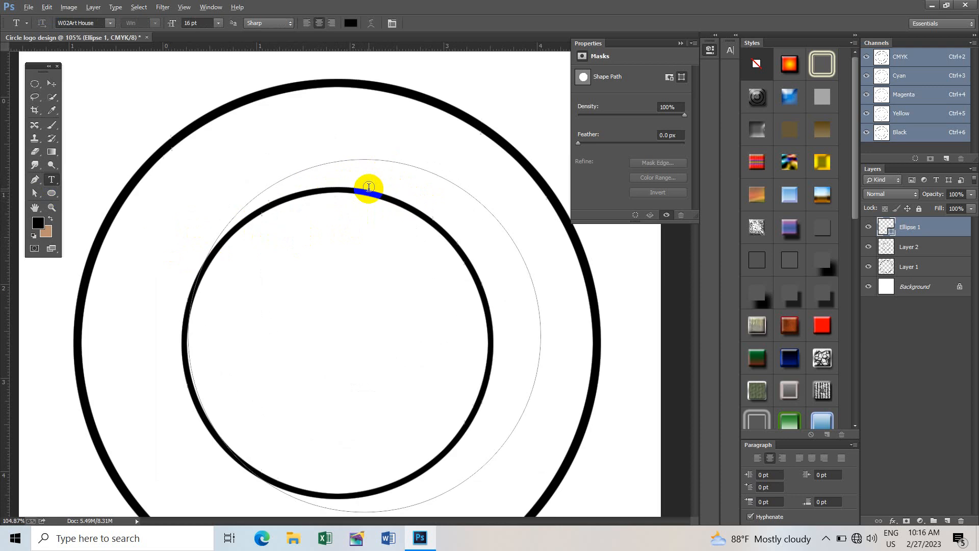
scroll(368, 187, up, 1)
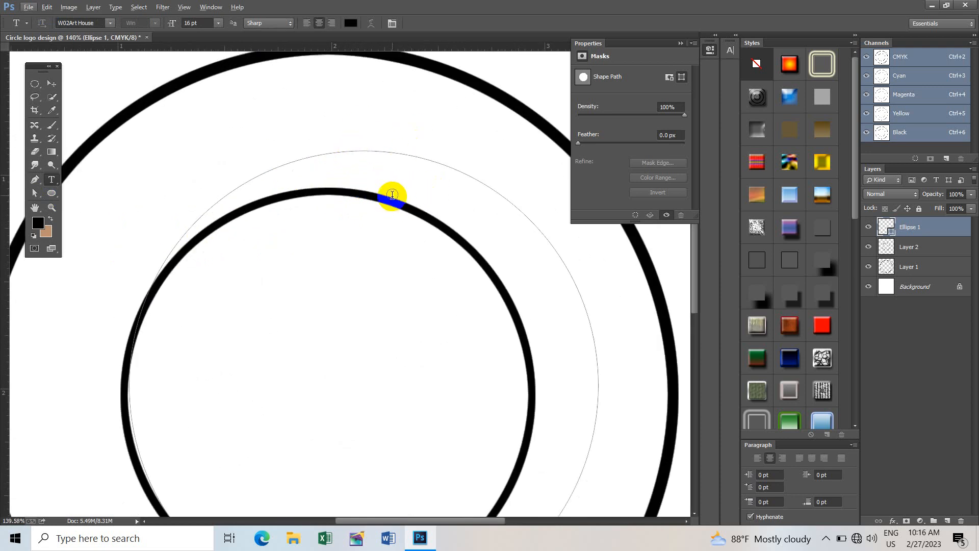
click(339, 151)
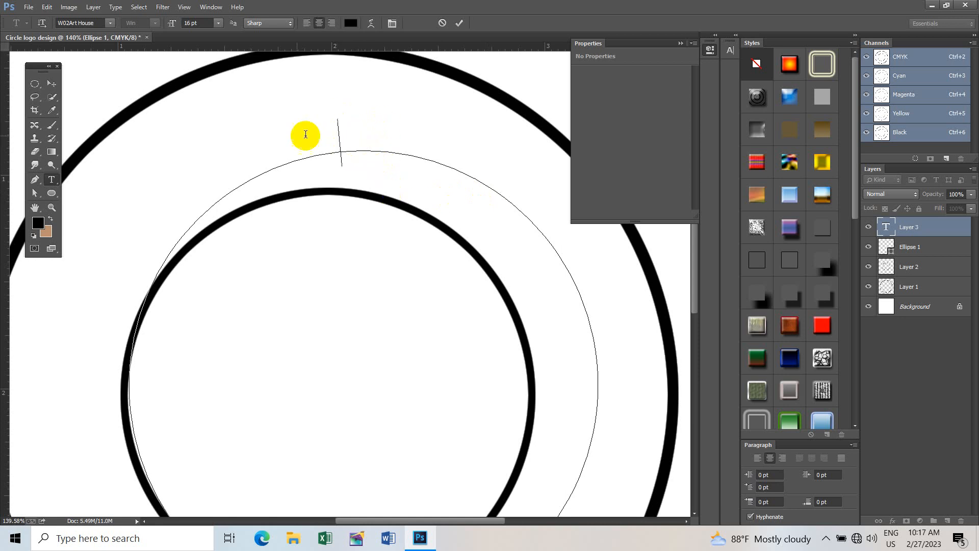
click(86, 23)
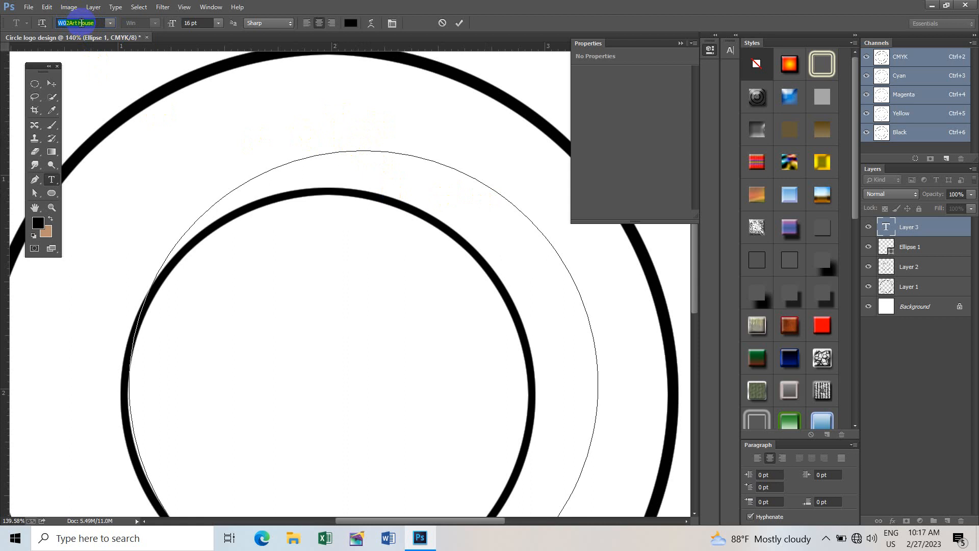
text(Times New Ro...)
key(Return)
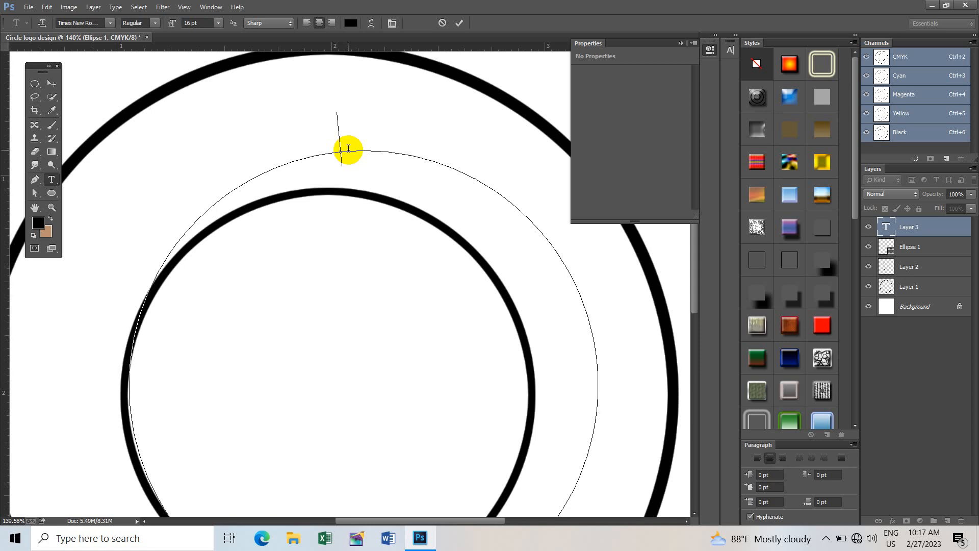
Enter the text "E2P COMPUTER TRAINING" along the upper part of the circular path
text(E2DP)
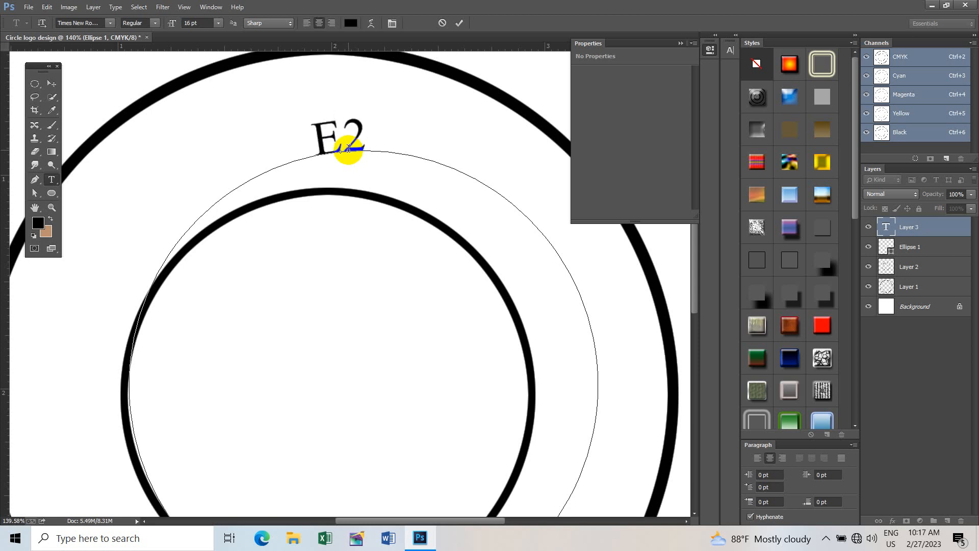
key(BackSpace)
key(BackSpace)
text(P COMPUTER)
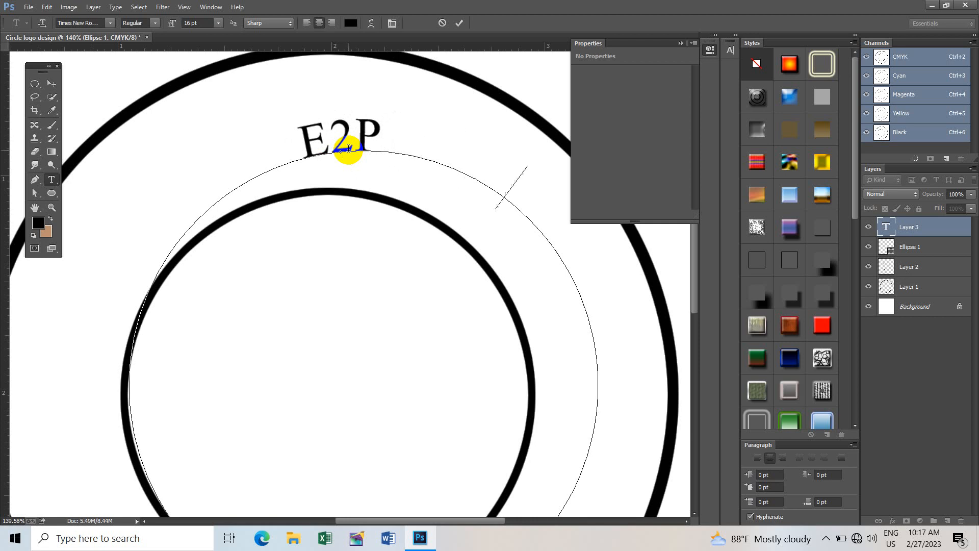
text( TRAINING)
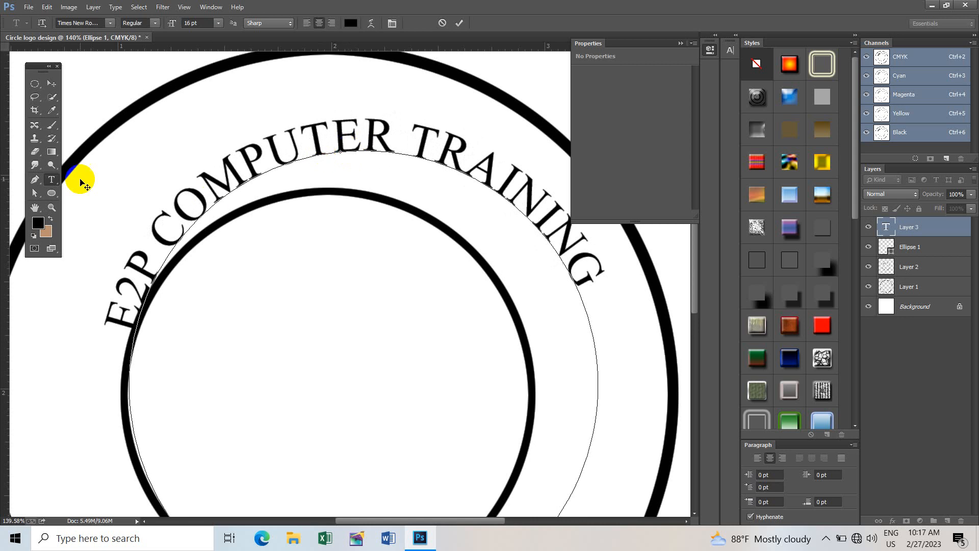
Move the curved text so that it sits centered between the outer and inner rings
click(51, 84)
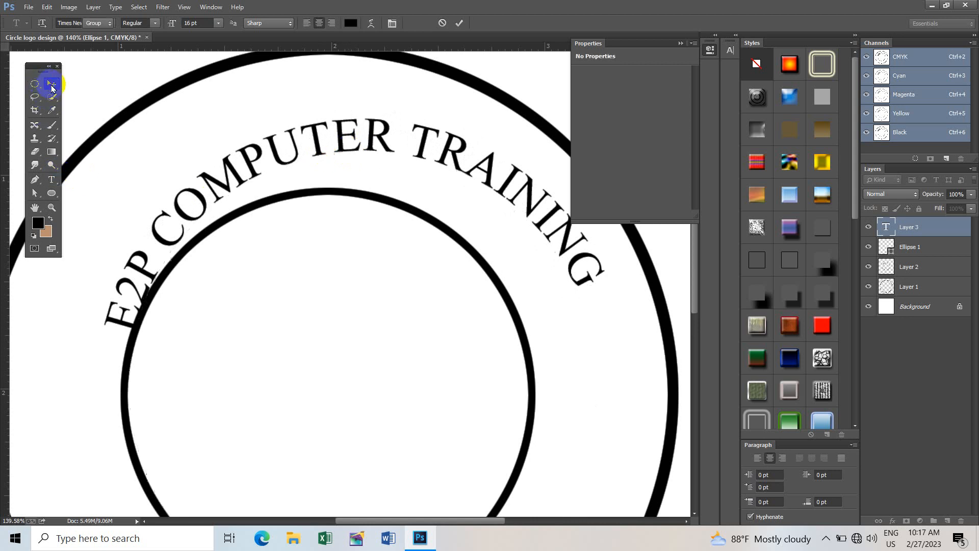
scroll(320, 149, down, 5)
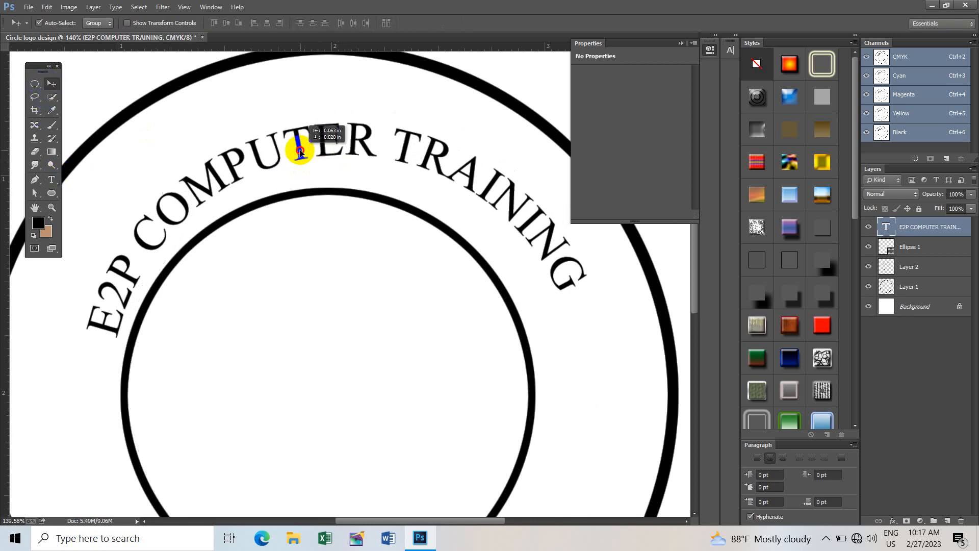
scroll(311, 161, down, 4)
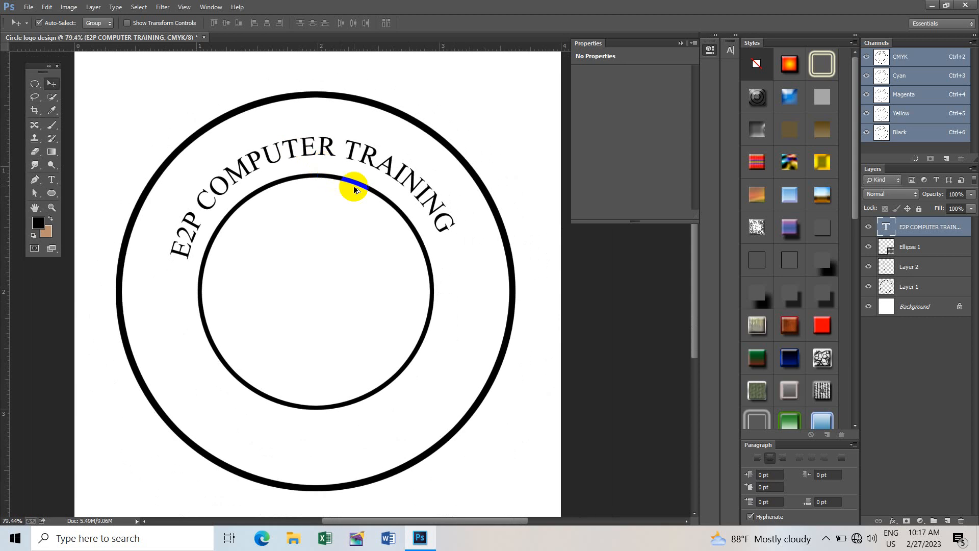
scroll(354, 188, up, 2)
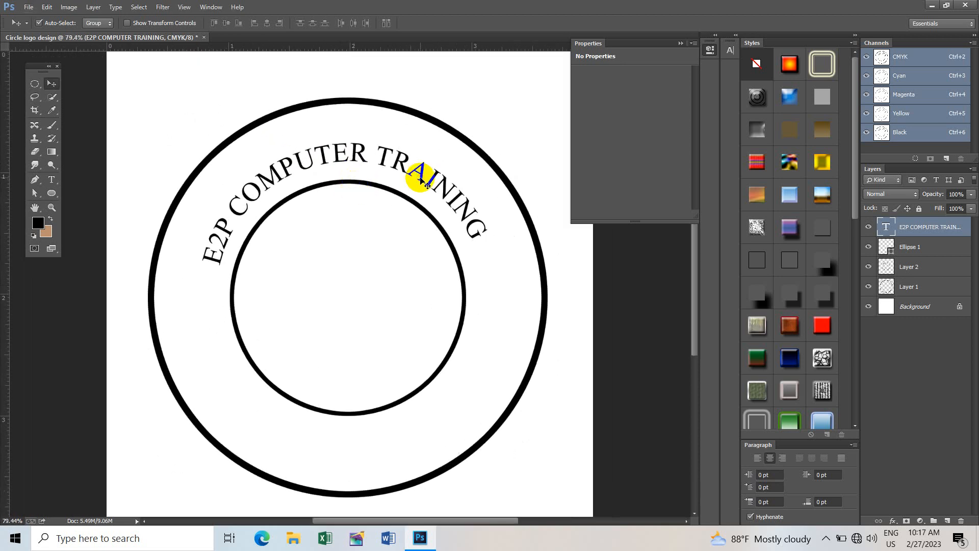
Scale the curved text up proportionally from its center to about 110.46%
key(ctrl+t)
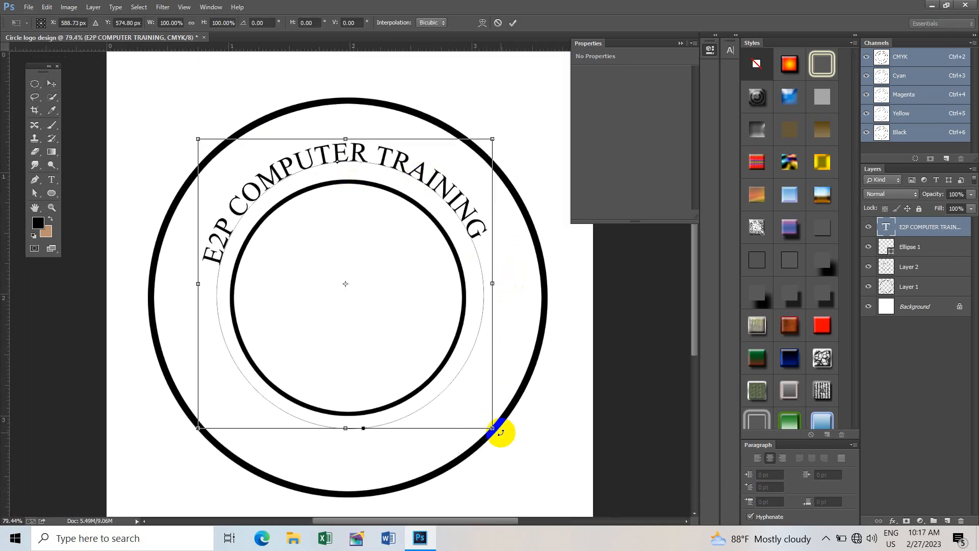
drag(494, 433, 507, 446)
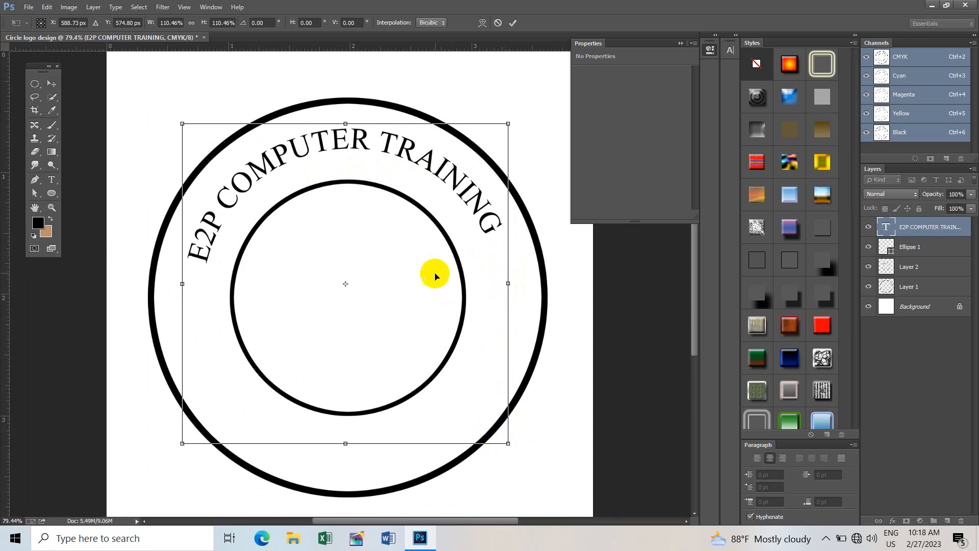
key(Return)
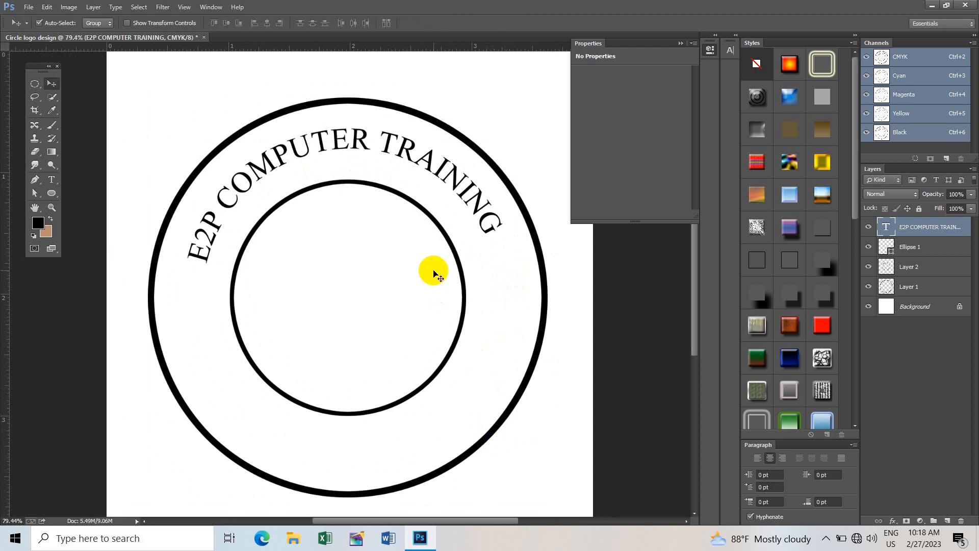
Select all of the curved text and enlarge its font size to 23.2 pt
key(t)
drag(444, 181, 433, 167)
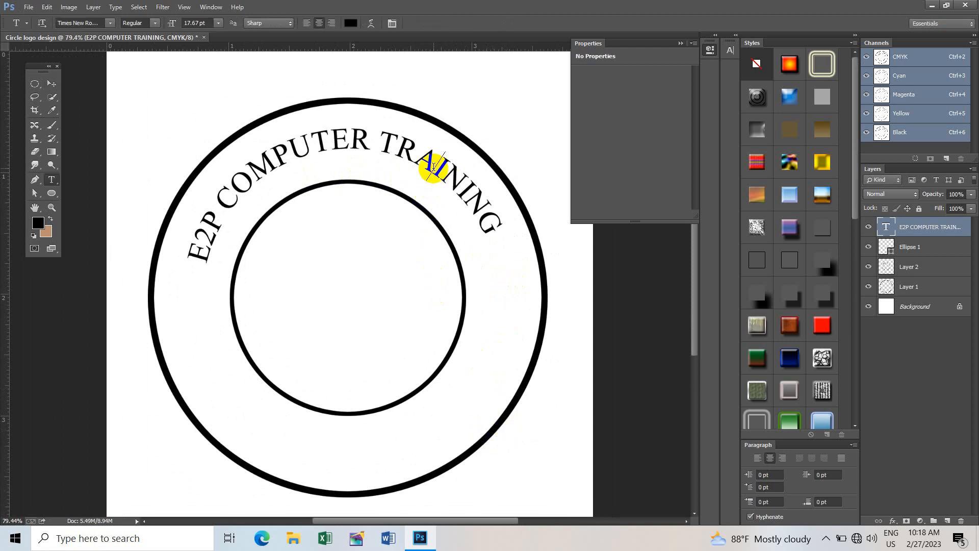
click(433, 168)
key(ctrl+a)
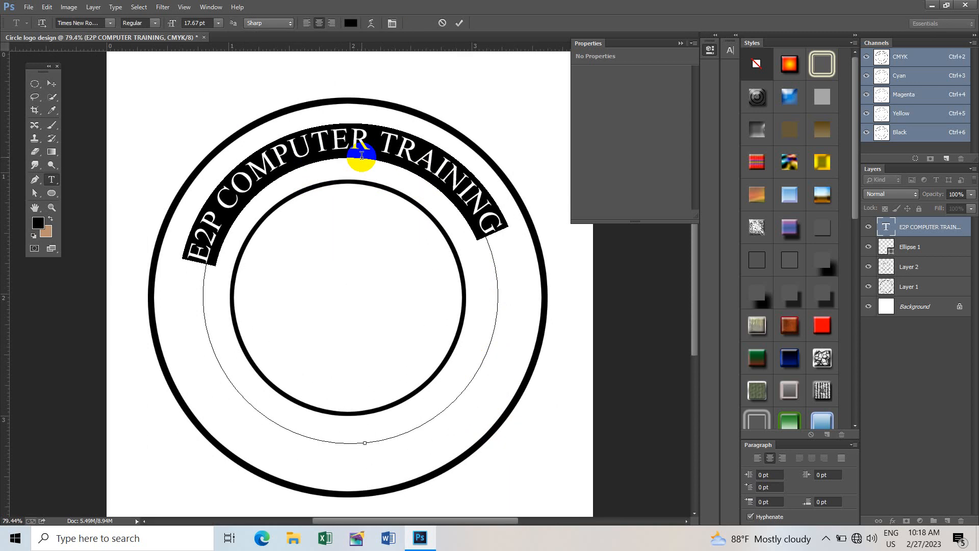
key(ctrl+shift+period)
key(ctrl+shift+period)
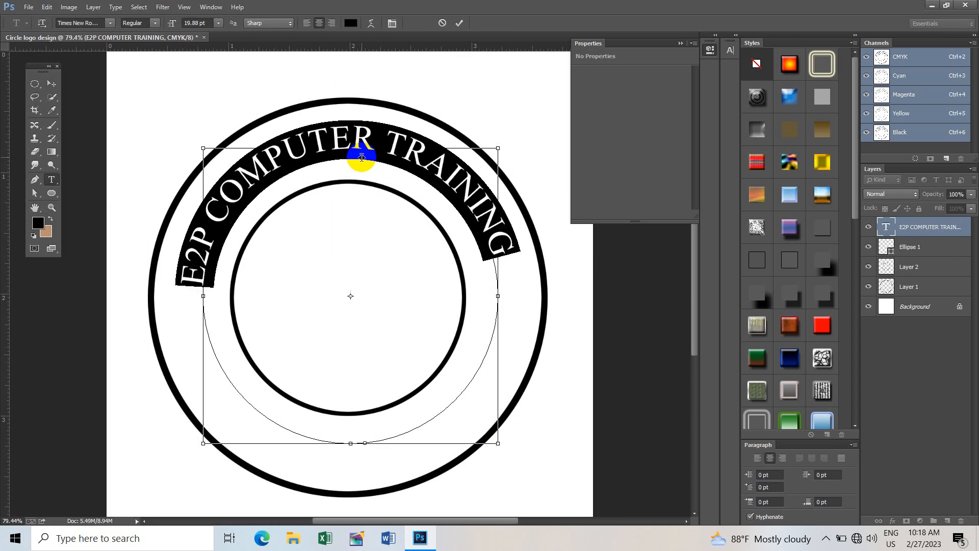
key(ctrl+shift+period)
key(ctrl+shift+period)
key(ctrl+shift+period)
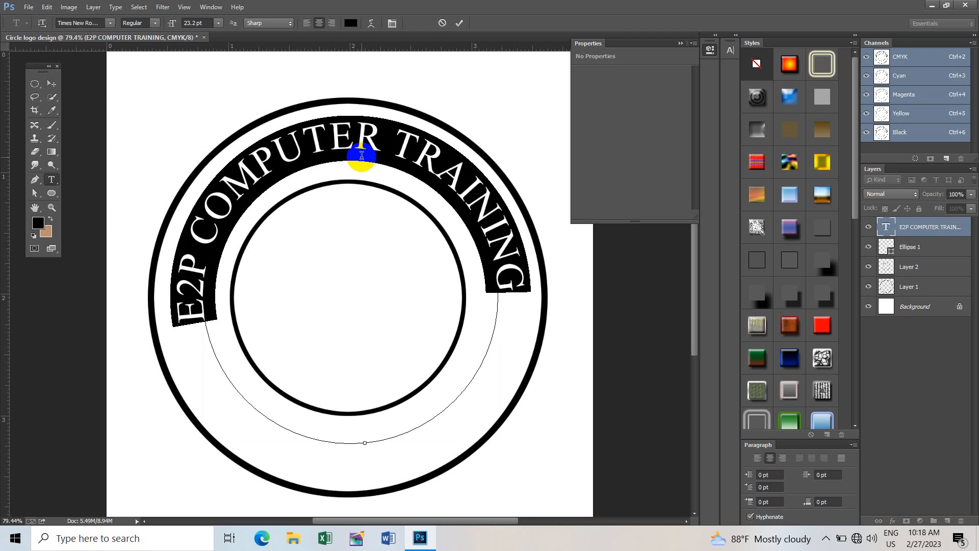
Set the selected curved text's font size to 25.2 pt and commit the edit
click(198, 23)
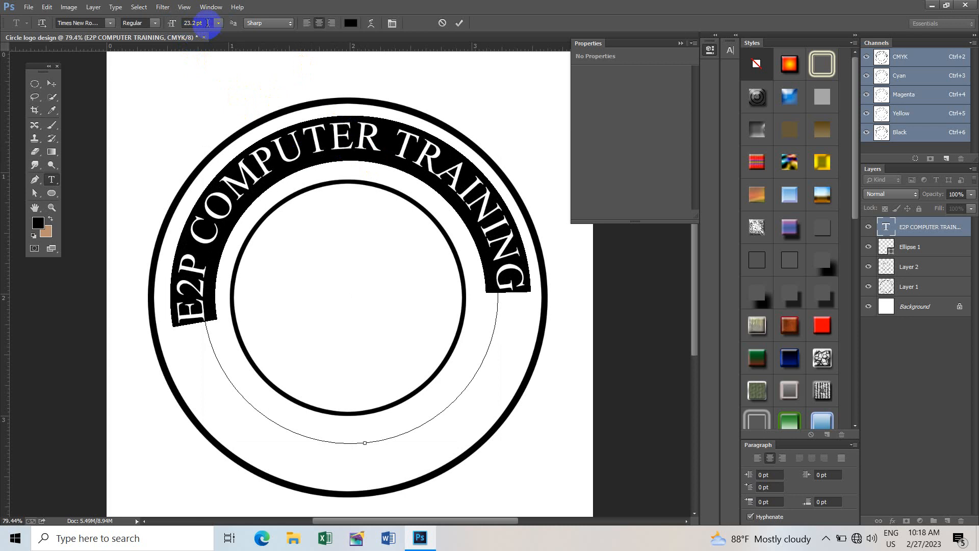
drag(207, 23, 178, 16)
scroll(198, 22, up, 2)
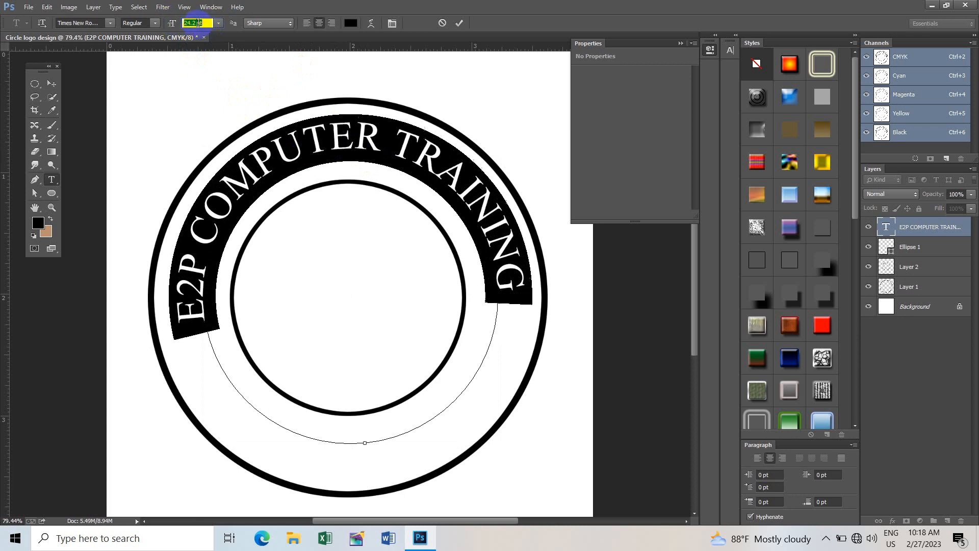
scroll(200, 23, up, 1)
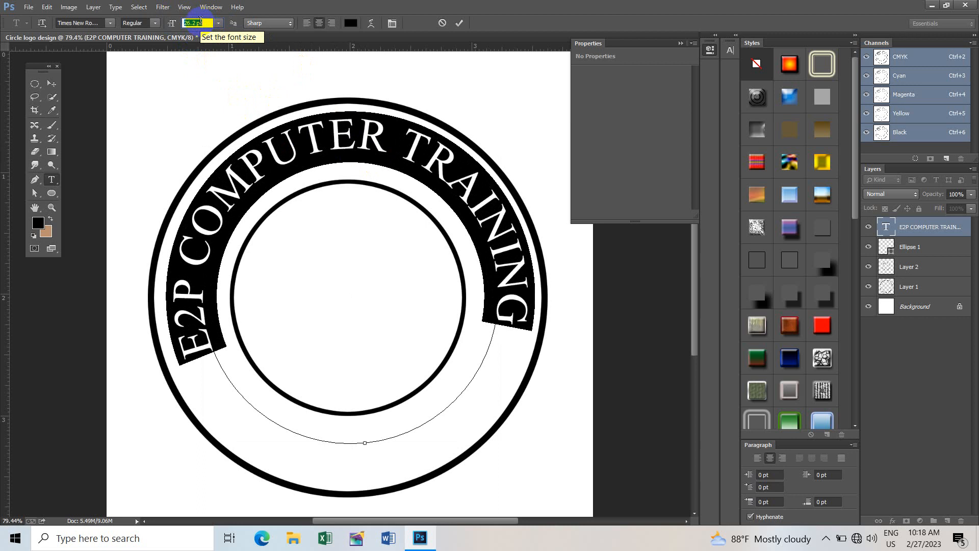
scroll(200, 23, down, 1)
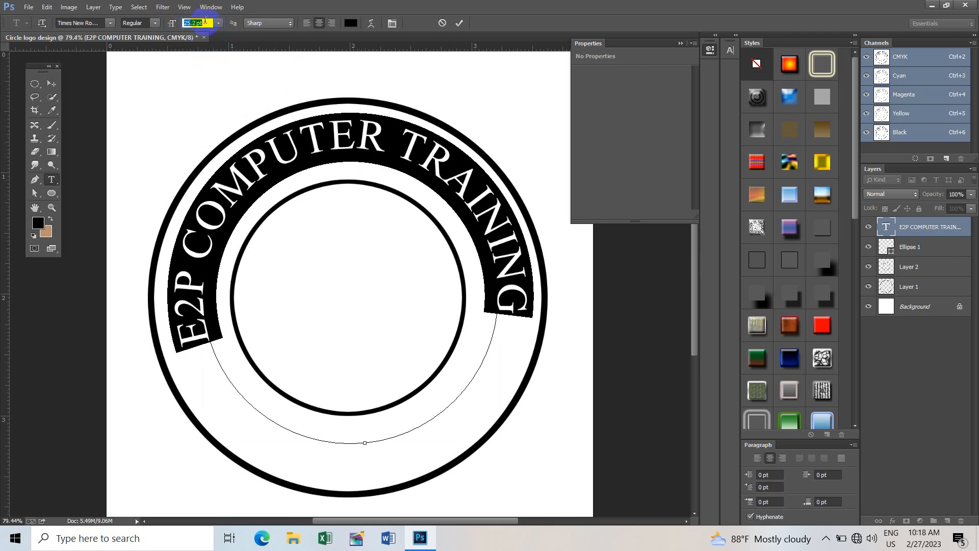
scroll(205, 19, up, 1)
scroll(202, 19, down, 1)
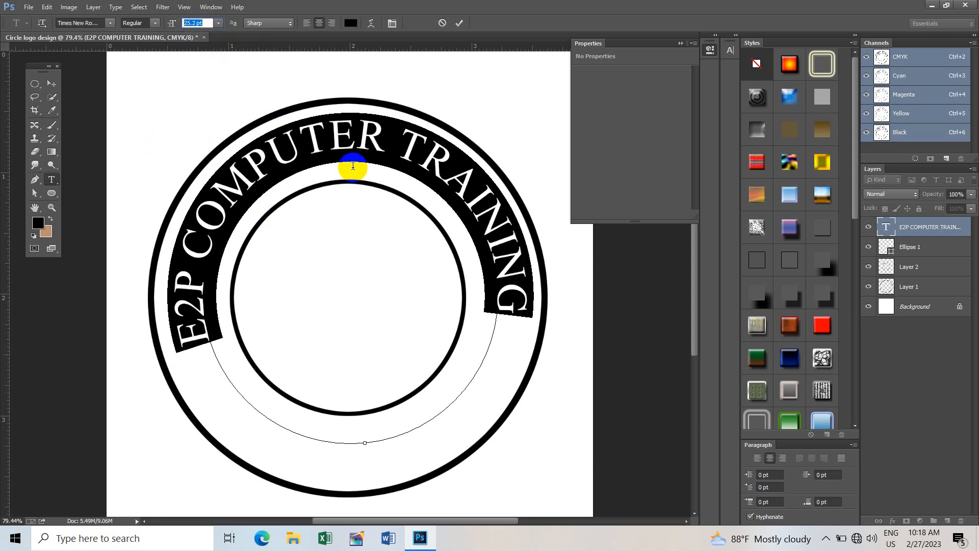
key(Return)
click(336, 201)
click(323, 186)
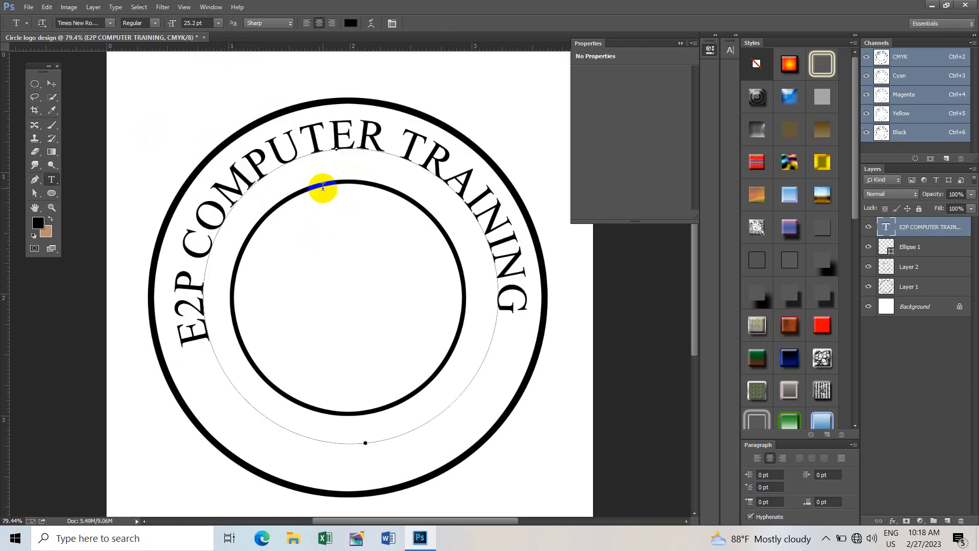
Set all of the curved text's font style to Bold and commit it
click(329, 132)
key(ctrl+a)
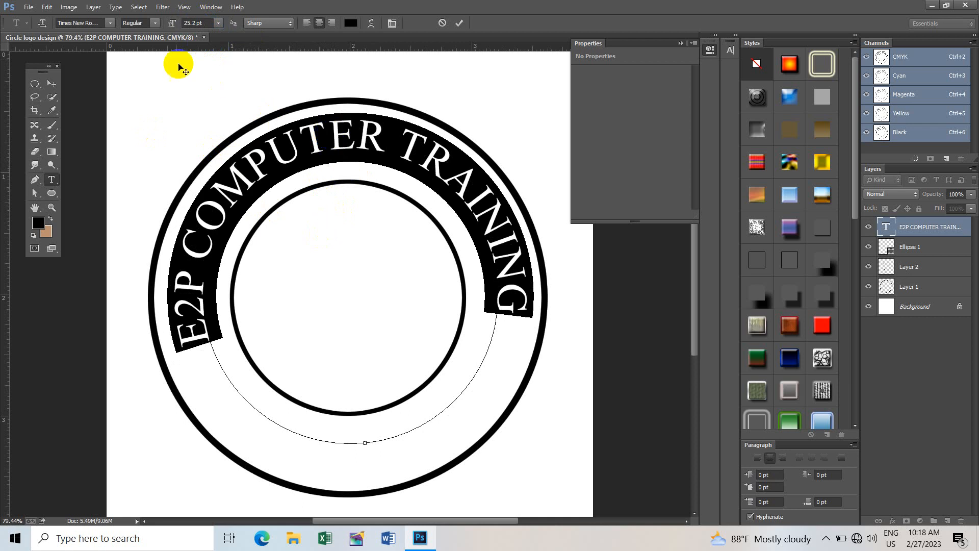
click(148, 23)
click(136, 56)
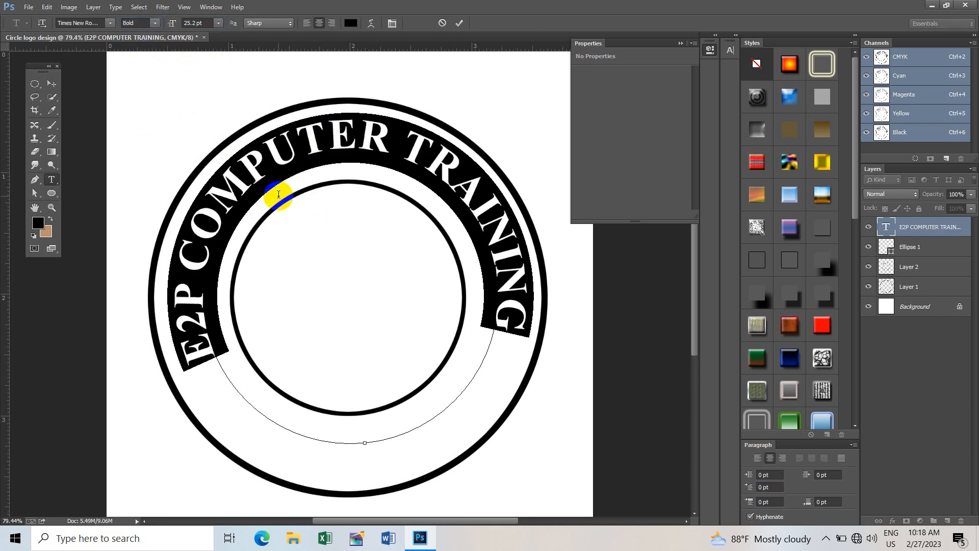
key(ctrl+Return)
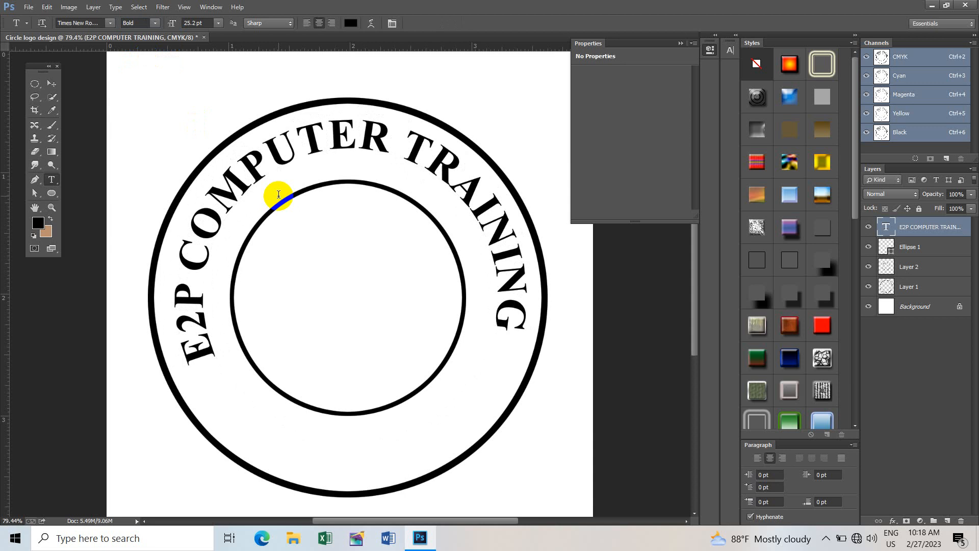
Scale the bold curved text down proportionally from its center to about 97.48%
key(v)
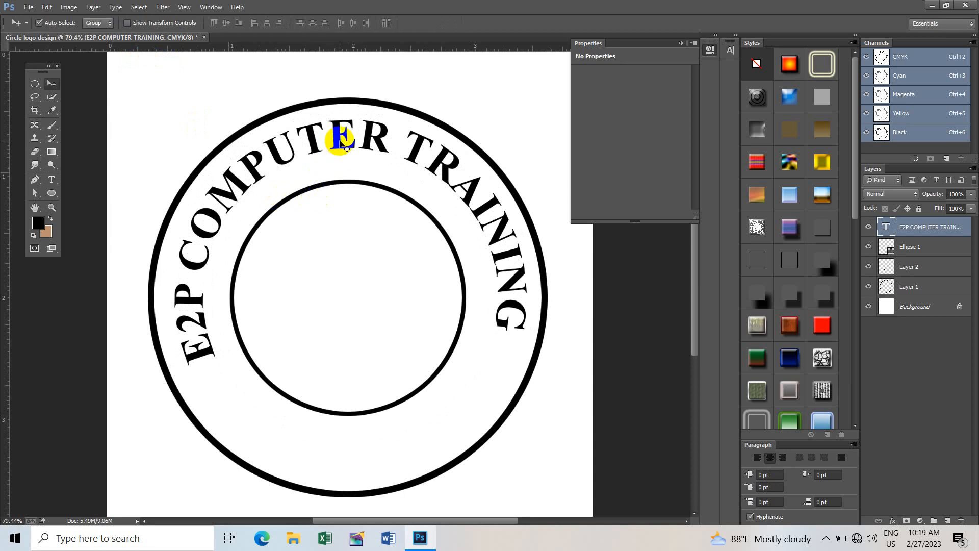
key(ctrl+t)
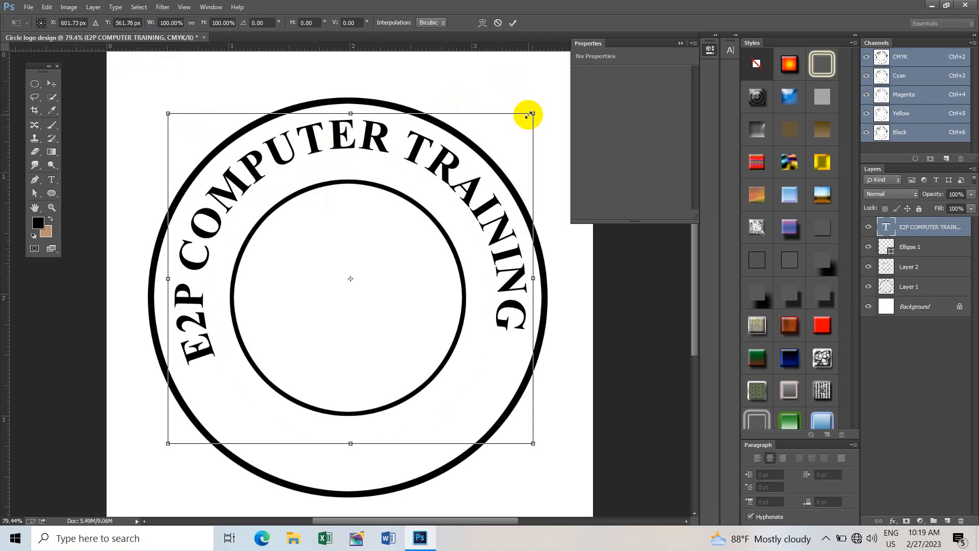
drag(535, 114, 529, 118)
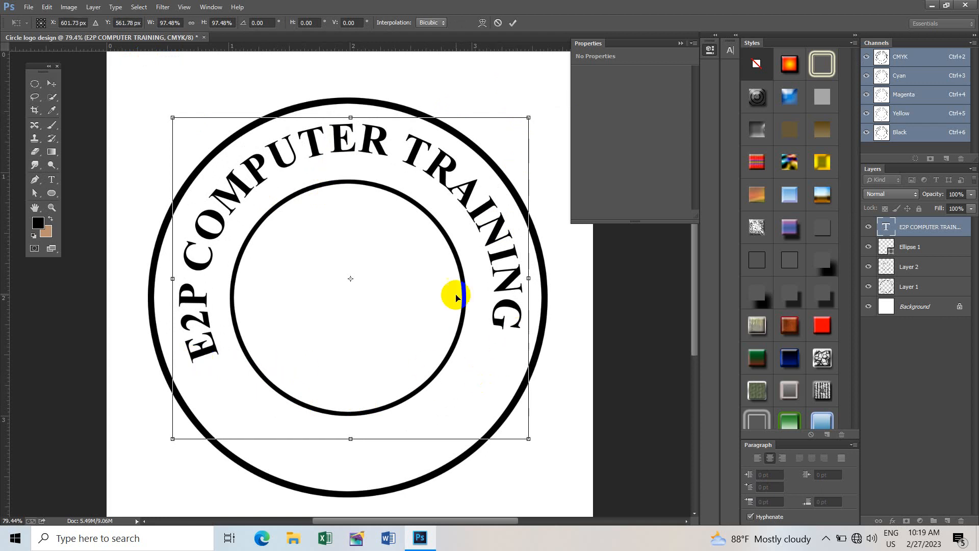
Rotate the curved text about 6.03° against a new horizontal guide to level its two ends, and align the guide with the letters' lower edges
drag(407, 47, 412, 333)
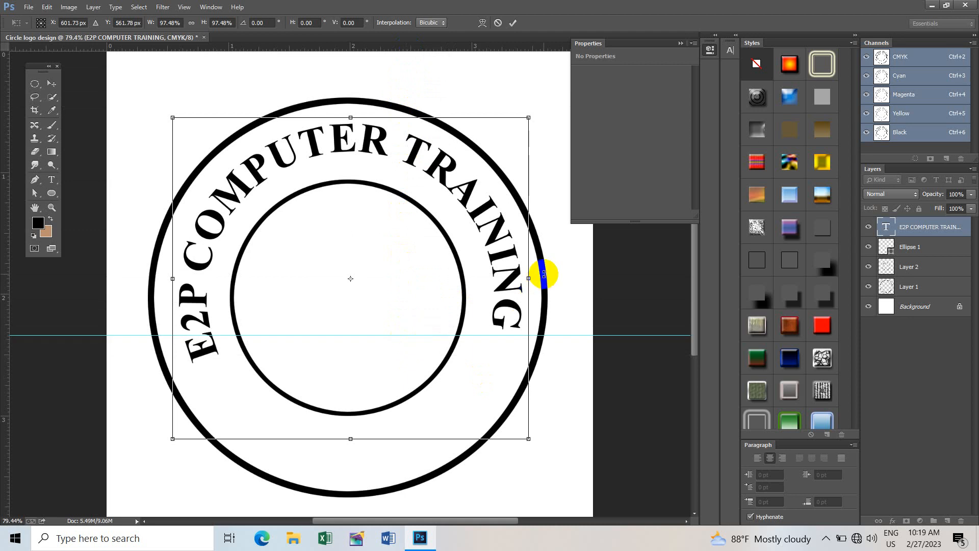
drag(544, 274, 546, 295)
drag(546, 297, 550, 295)
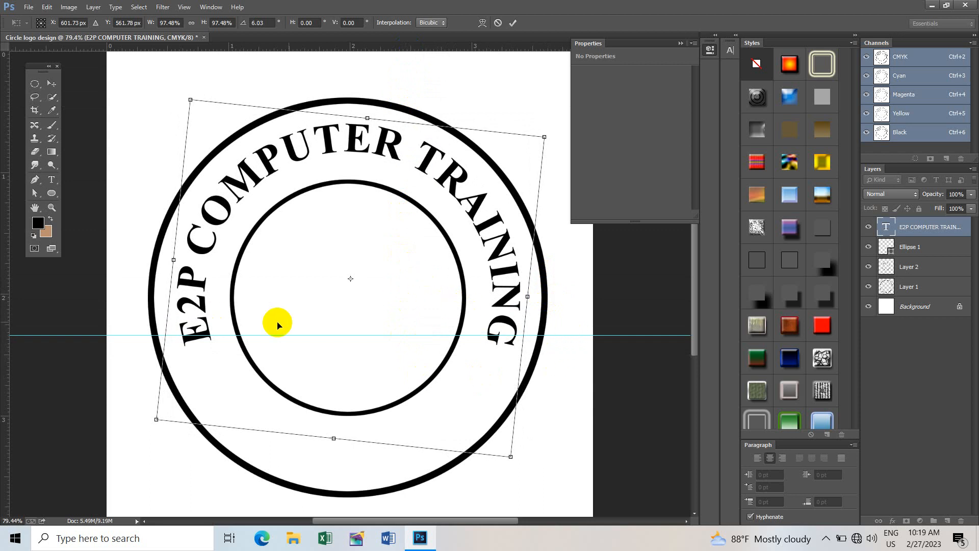
key(Return)
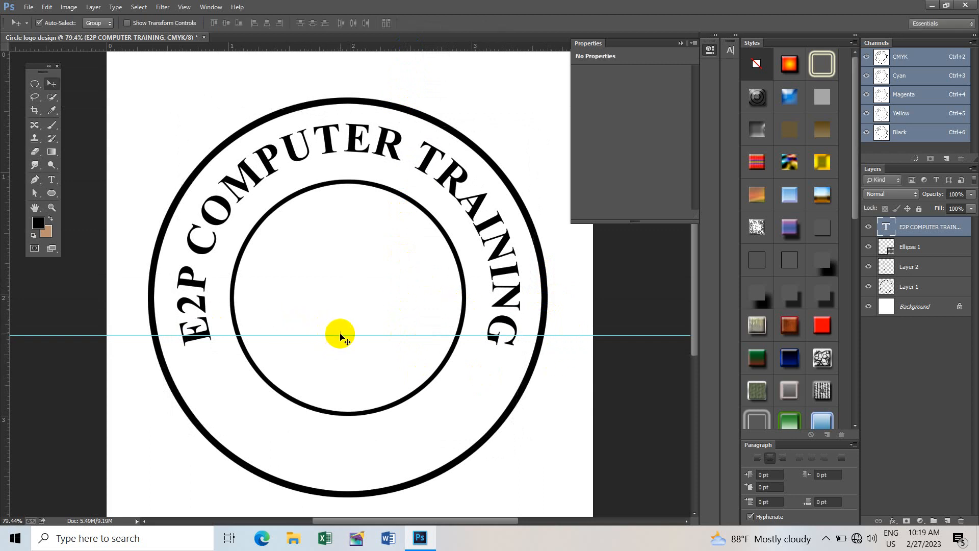
drag(342, 334, 346, 344)
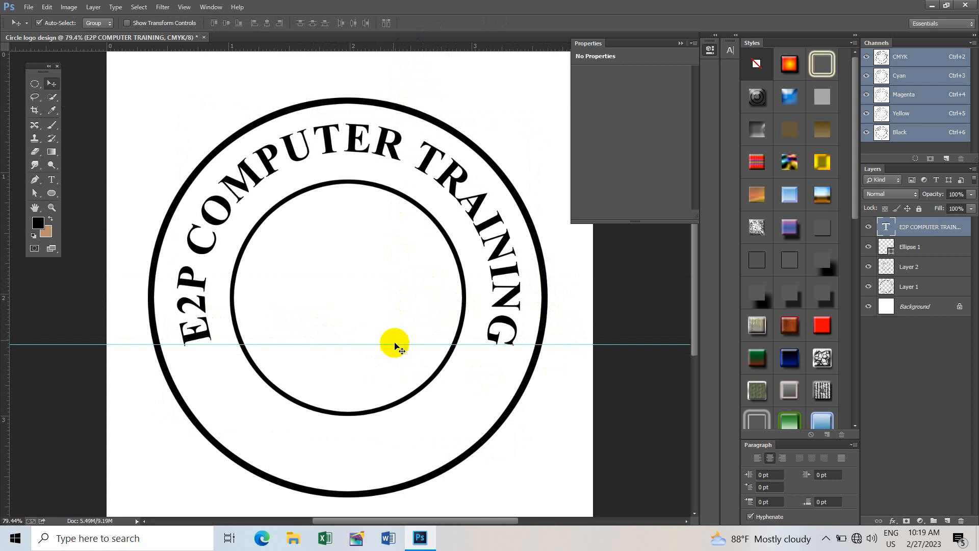
Draw a circular path about 655 px in diameter reaching into the lower gap between the rings, and switch to the Type tool
scroll(307, 207, down, 3)
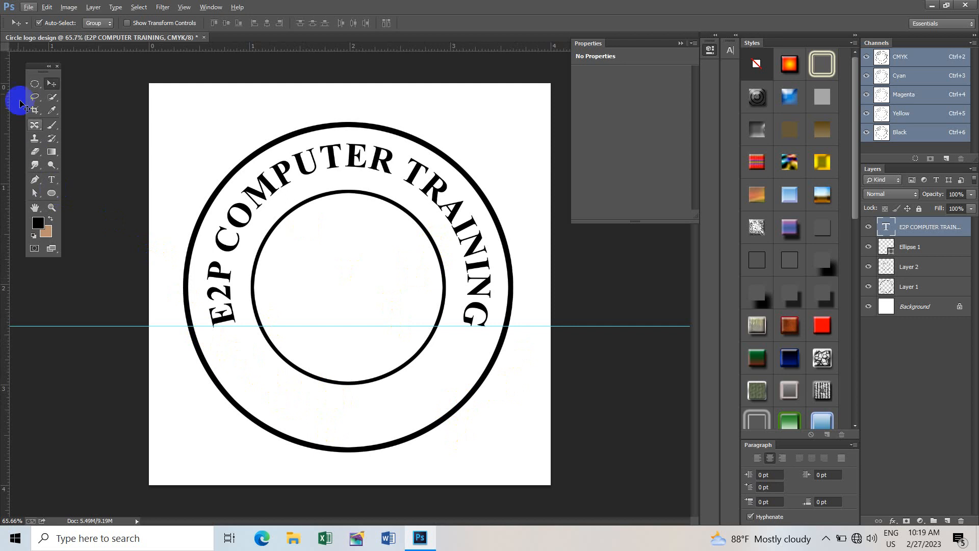
click(52, 193)
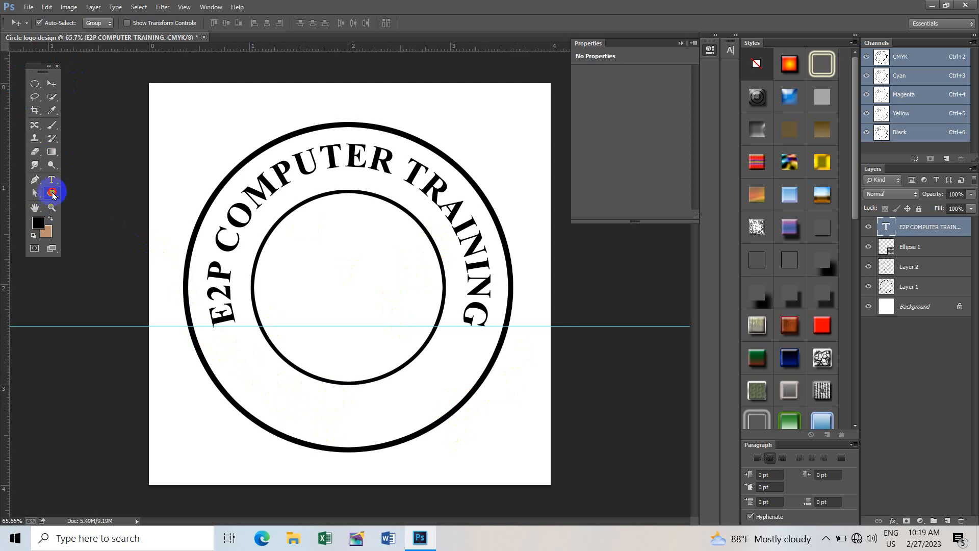
click(52, 194)
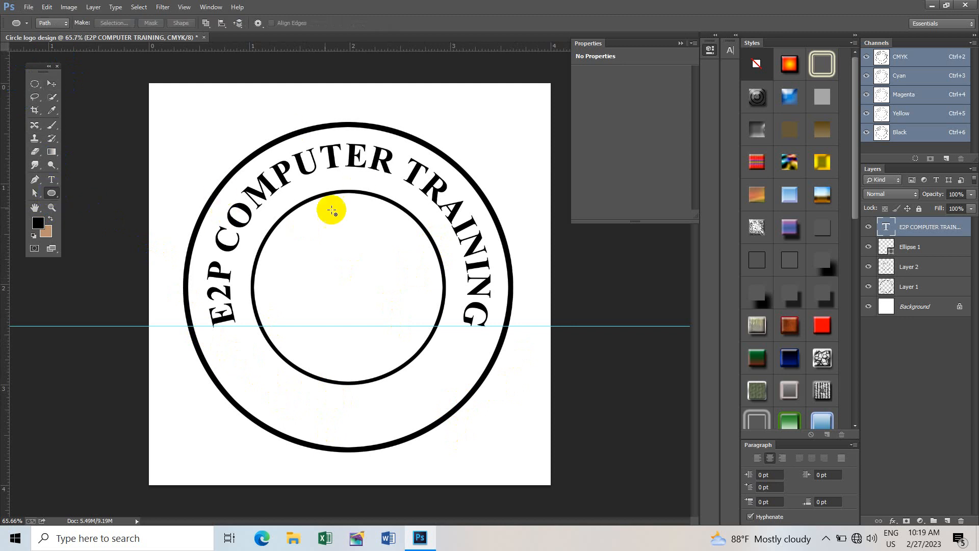
drag(254, 197, 485, 417)
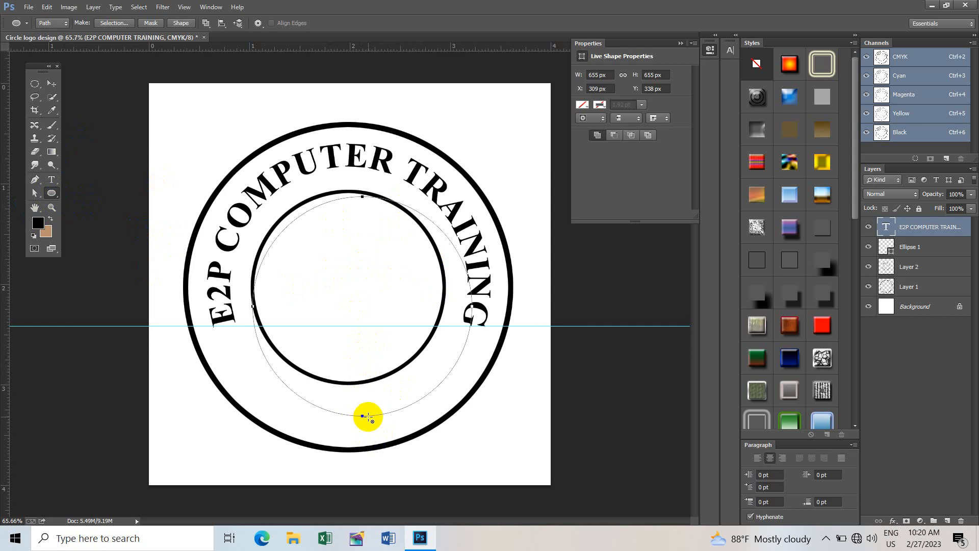
key(t)
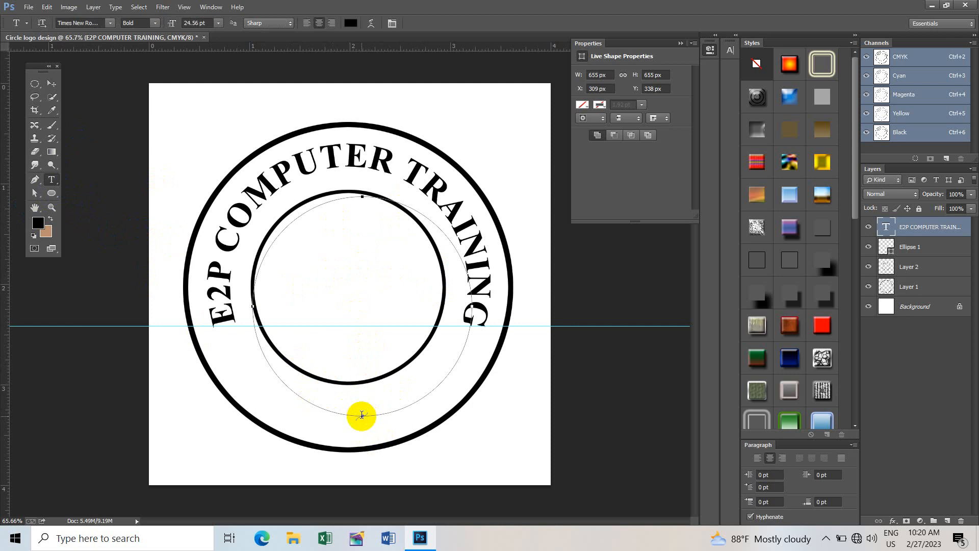
Add the text "MANDALAY" along the new circular path between the rings
click(361, 414)
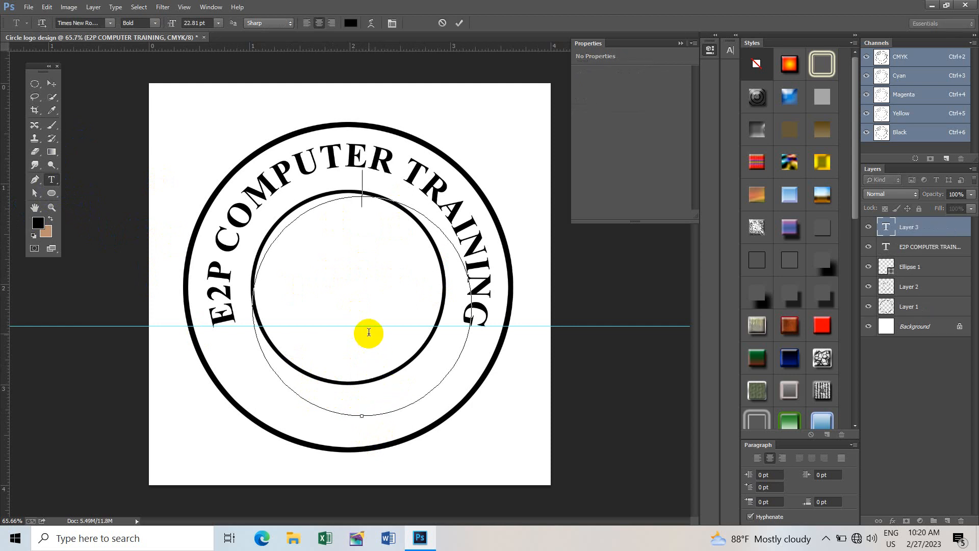
text(MA)
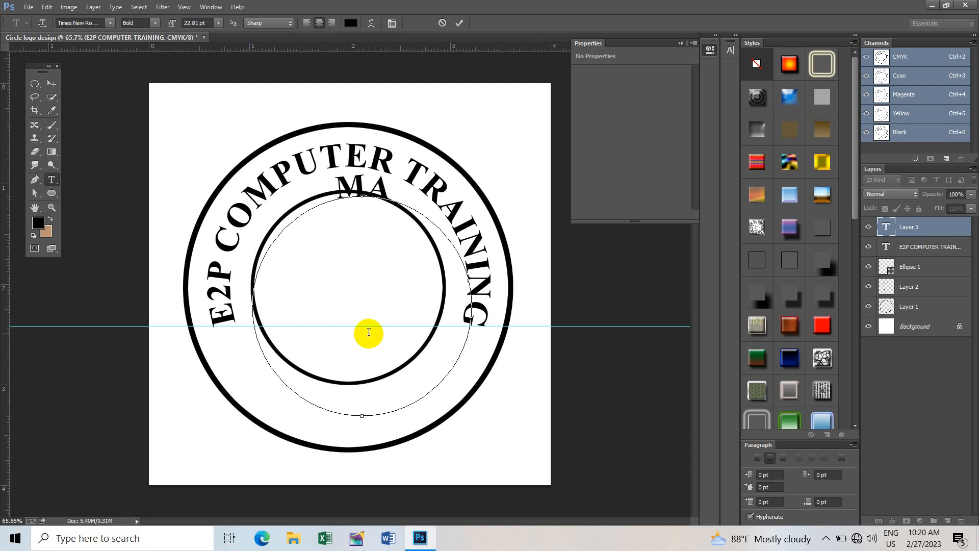
text(NDALA)
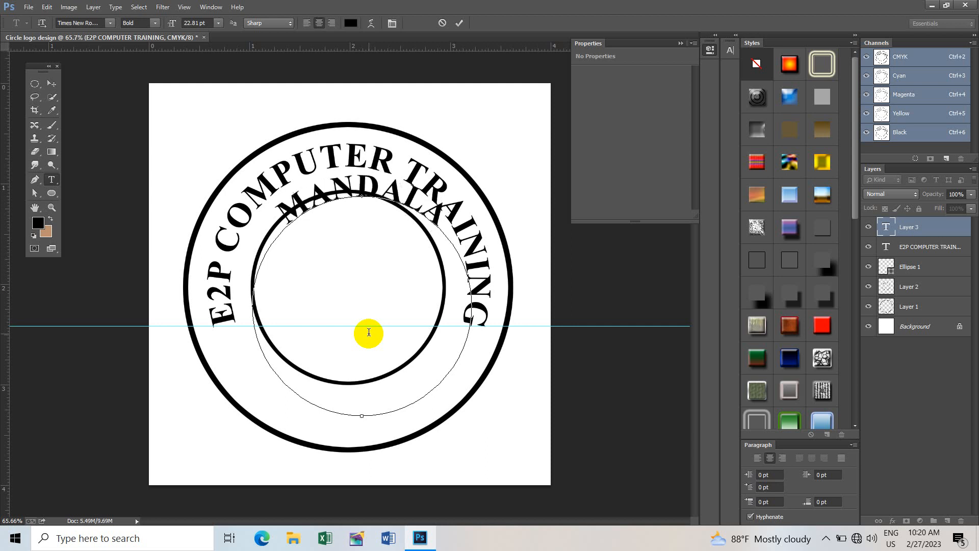
text(Y)
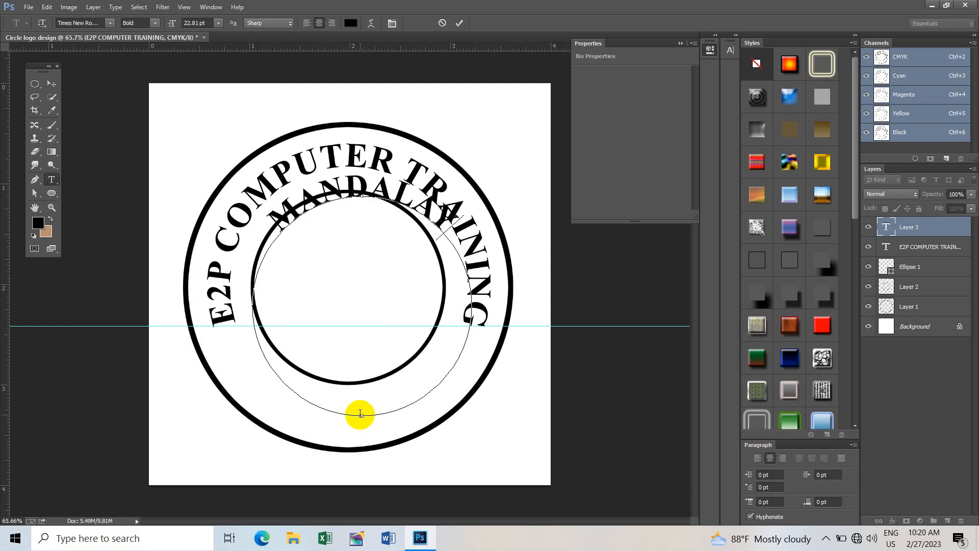
Flip the "MANDALAY" text to the inner side of its circular path with the Path Selection tool
scroll(365, 255, up, 3)
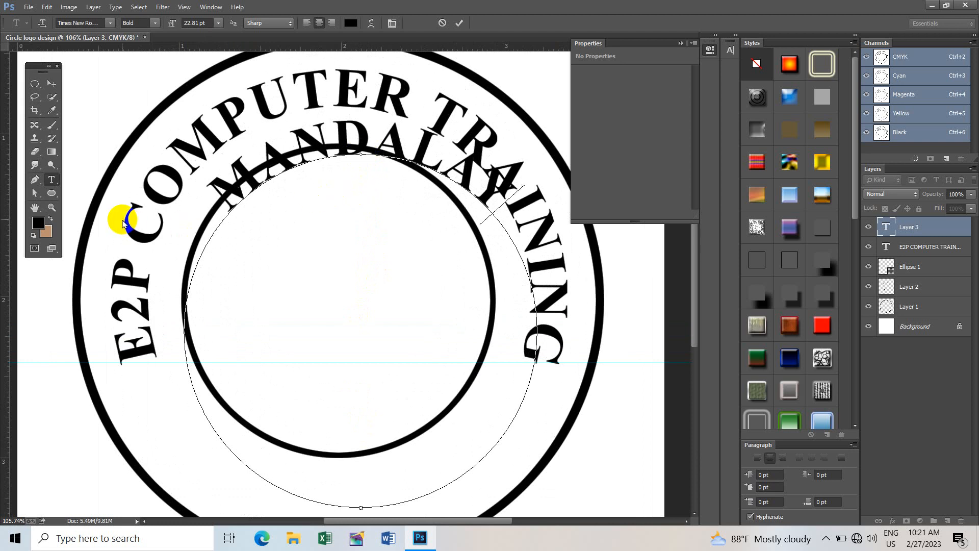
click(41, 195)
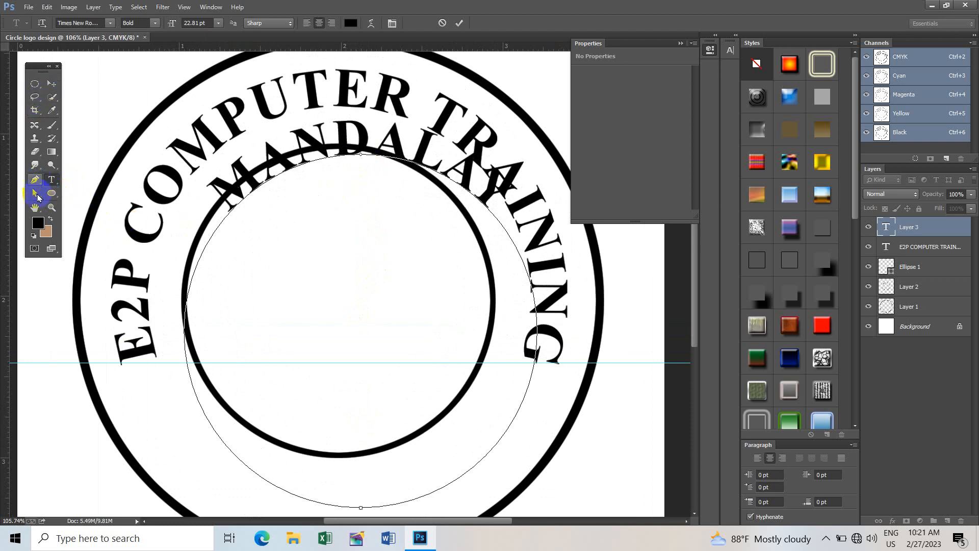
right_click(38, 197)
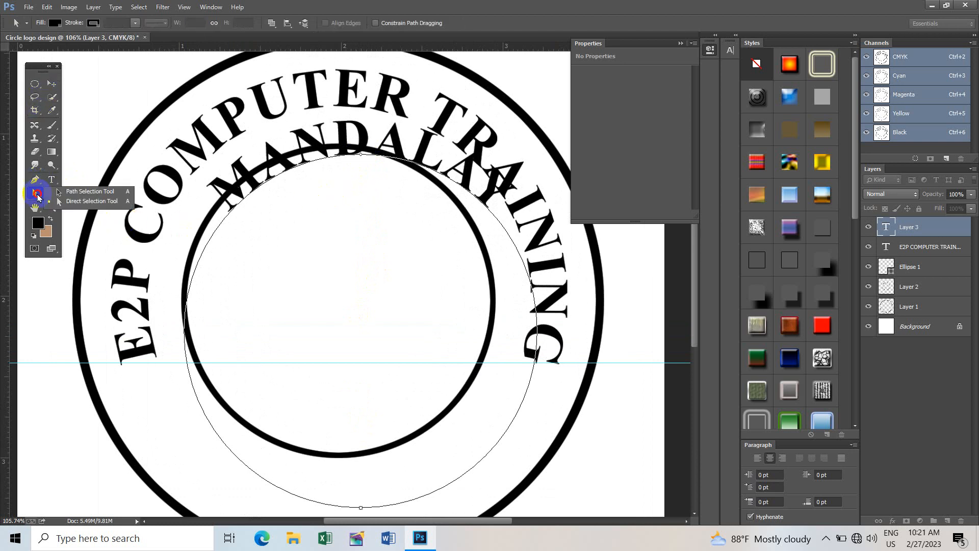
click(94, 192)
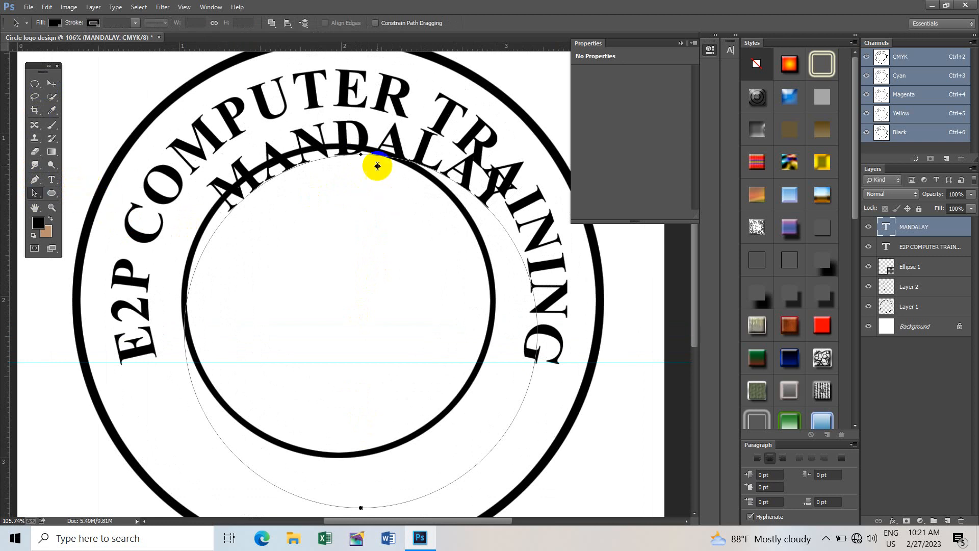
click(363, 154)
drag(361, 152, 359, 174)
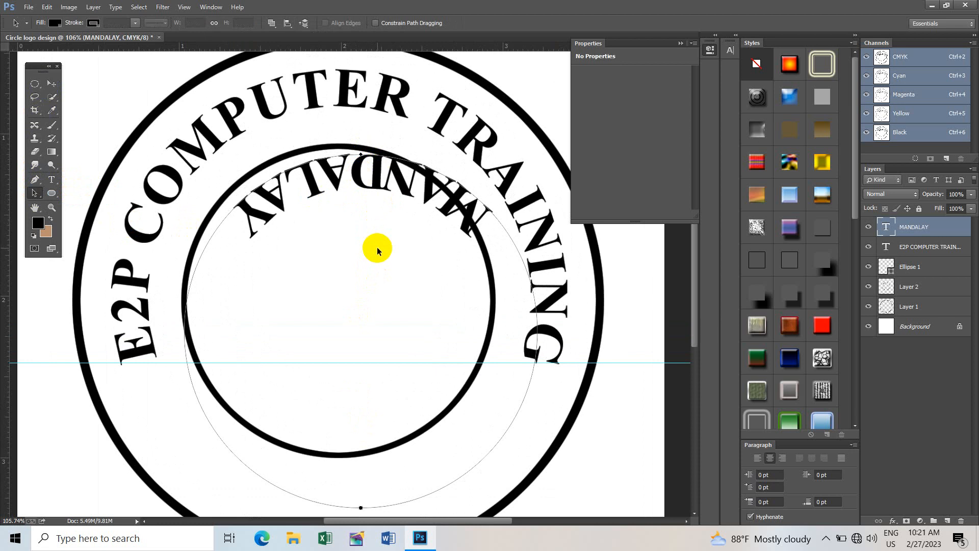
click(365, 149)
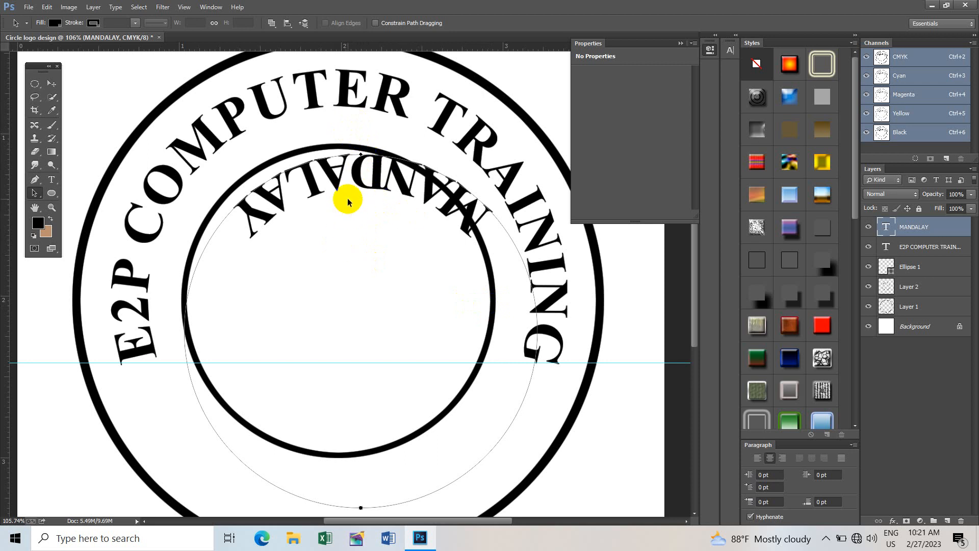
Center the "MANDALAY" path on the rings at X 595 px, Y 609.5 px, and flip it to -100% width and height so the word reads upright below
key(ctrl+t)
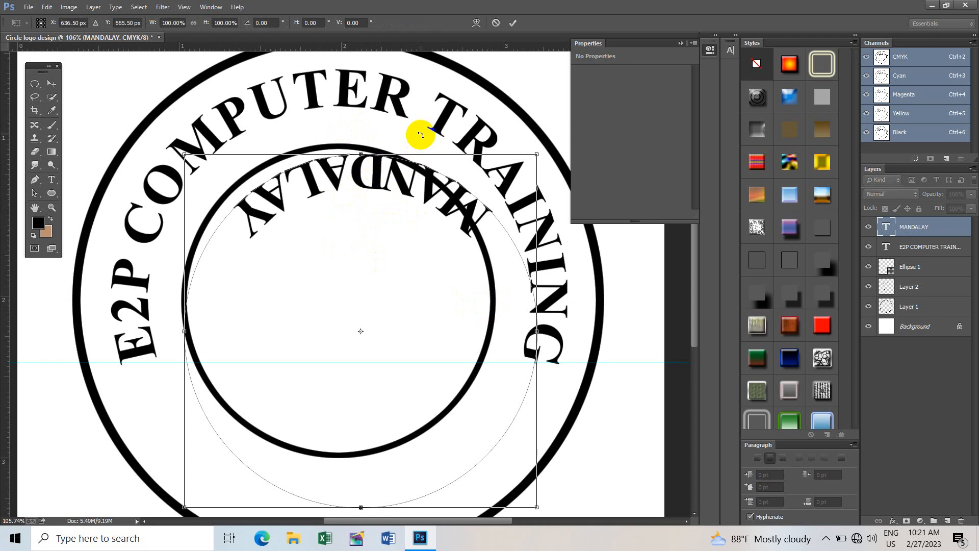
drag(348, 284, 327, 253)
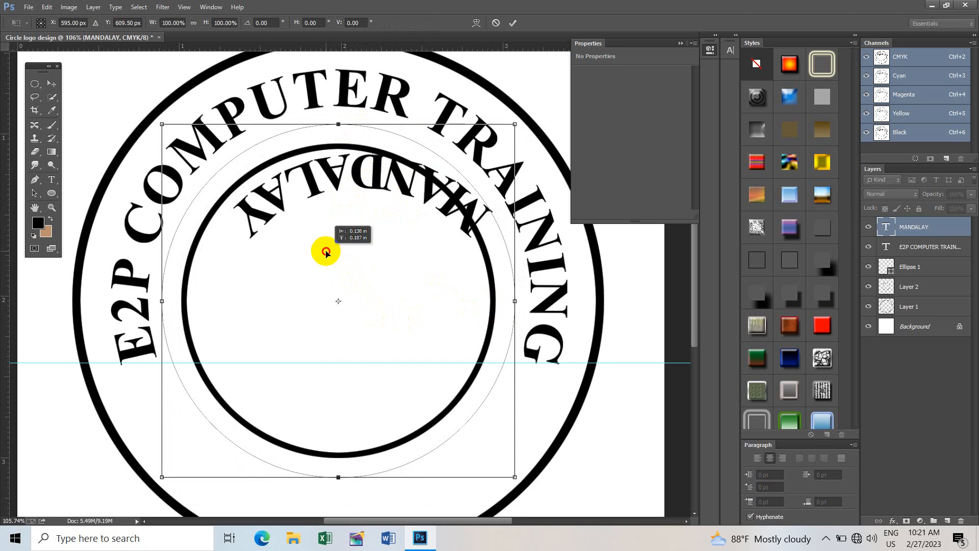
drag(327, 252, 327, 252)
drag(437, 103, 318, 451)
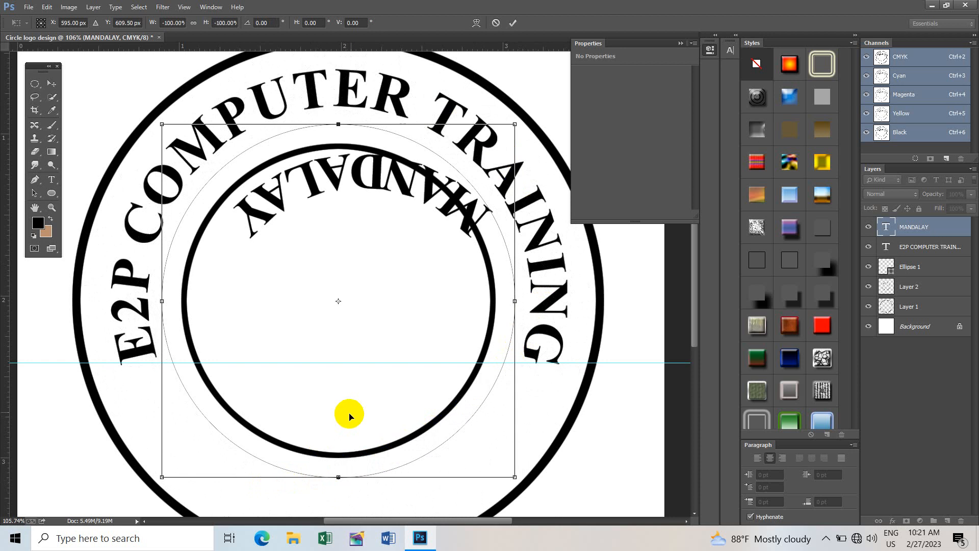
key(Return)
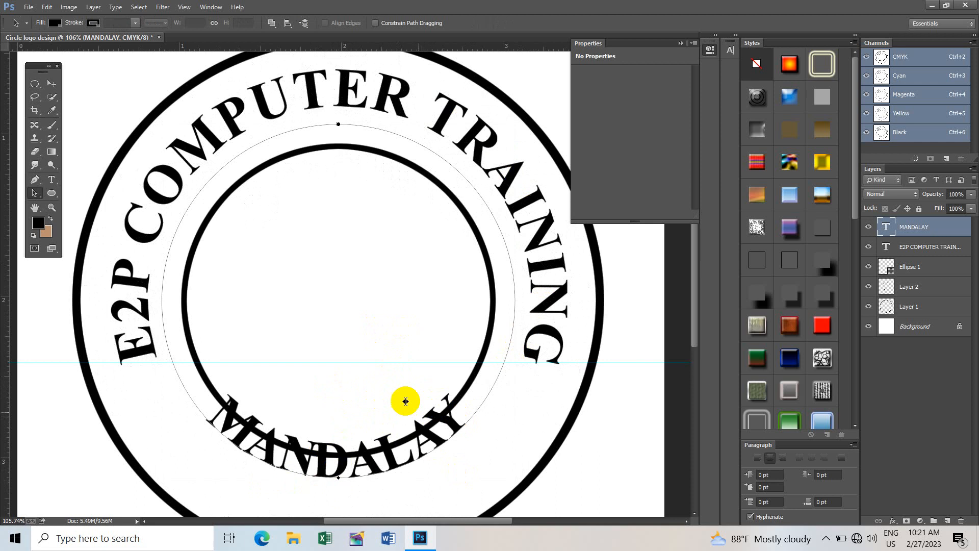
Scale the "MANDALAY" text path up proportionally from its center to 124.39%, placing the word between the two rings
scroll(390, 318, down, 2)
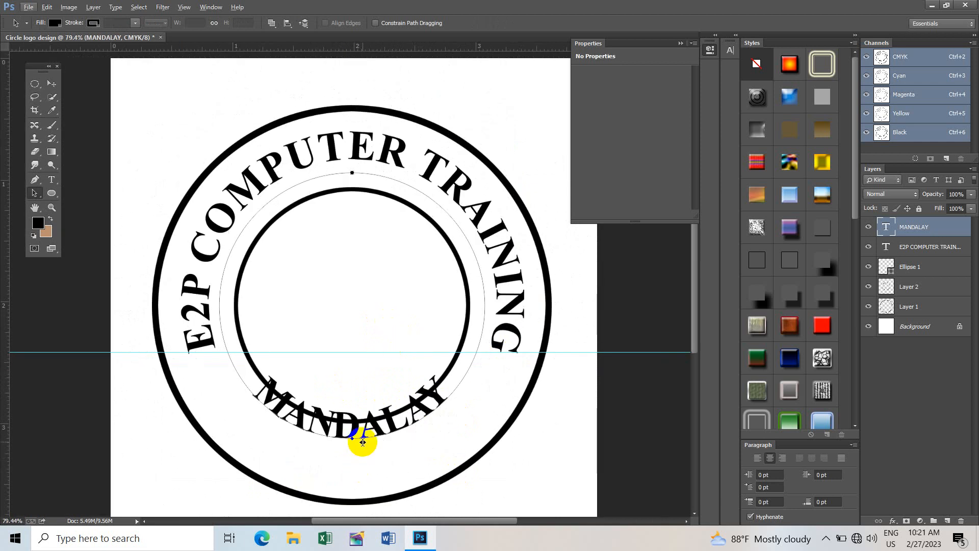
key(ctrl+t)
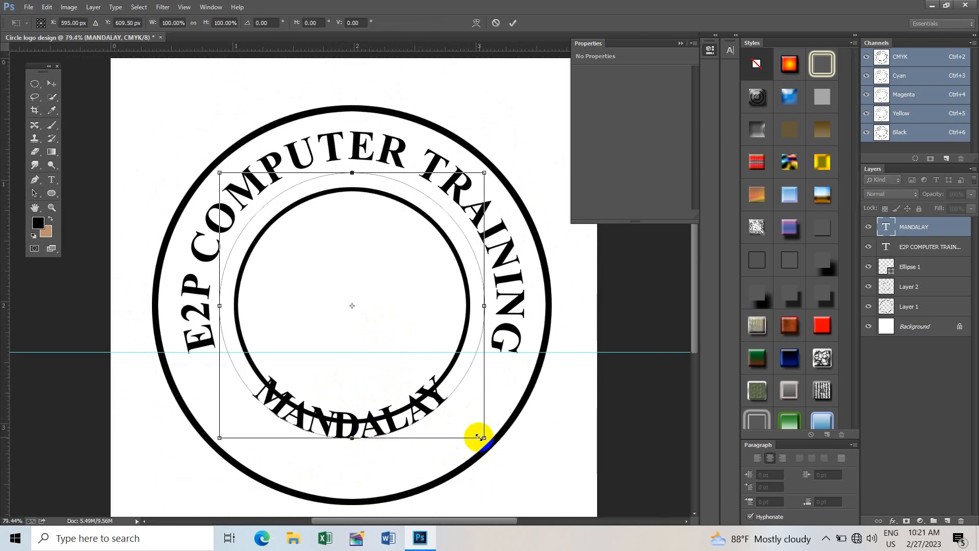
drag(481, 437, 514, 469)
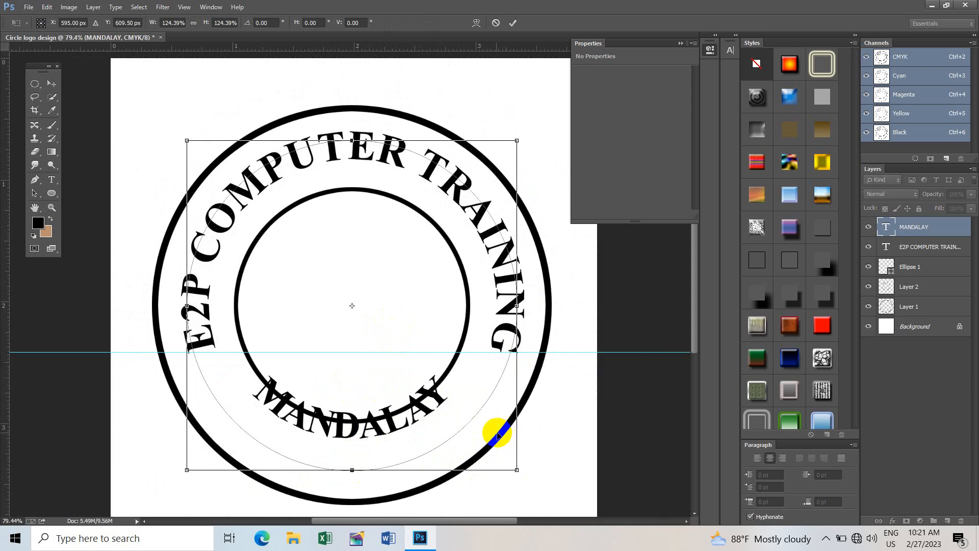
key(Return)
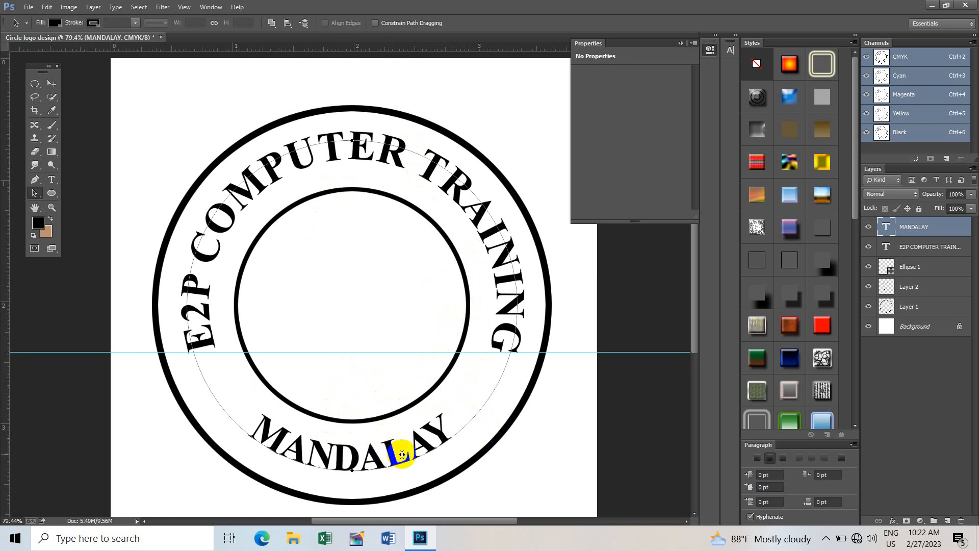
Enlarge the "MANDALAY" text path very slightly from its center, commit it, and deselect the layer
key(ctrl+t)
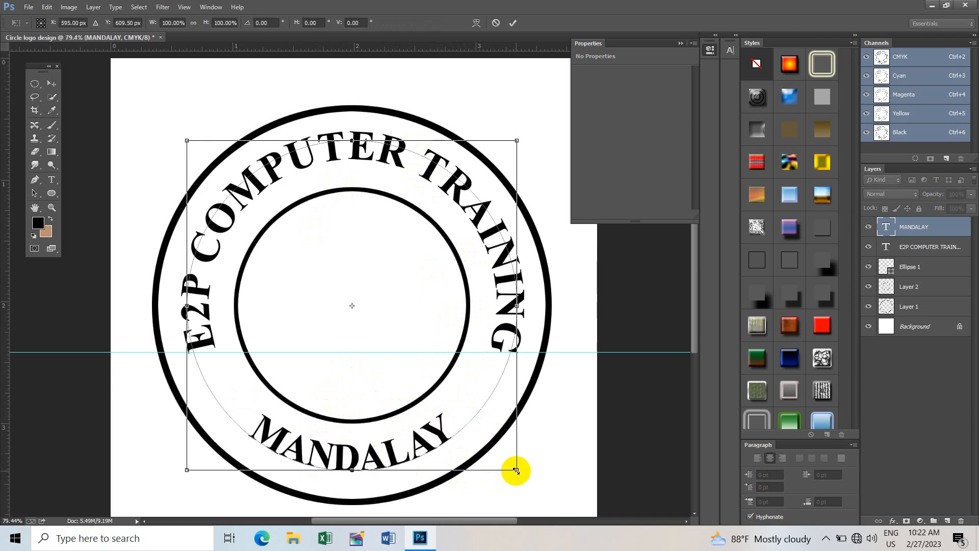
drag(516, 471, 516, 470)
key(Return)
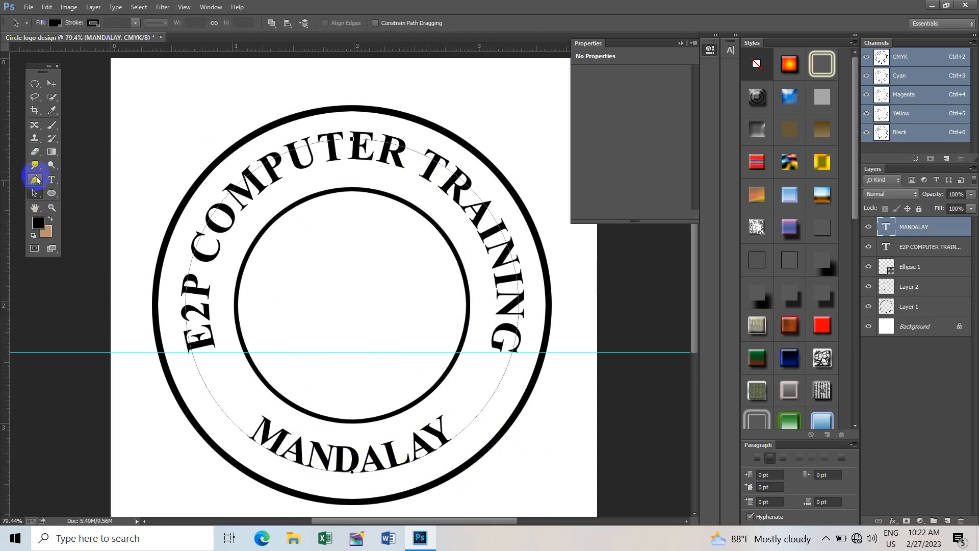
click(51, 83)
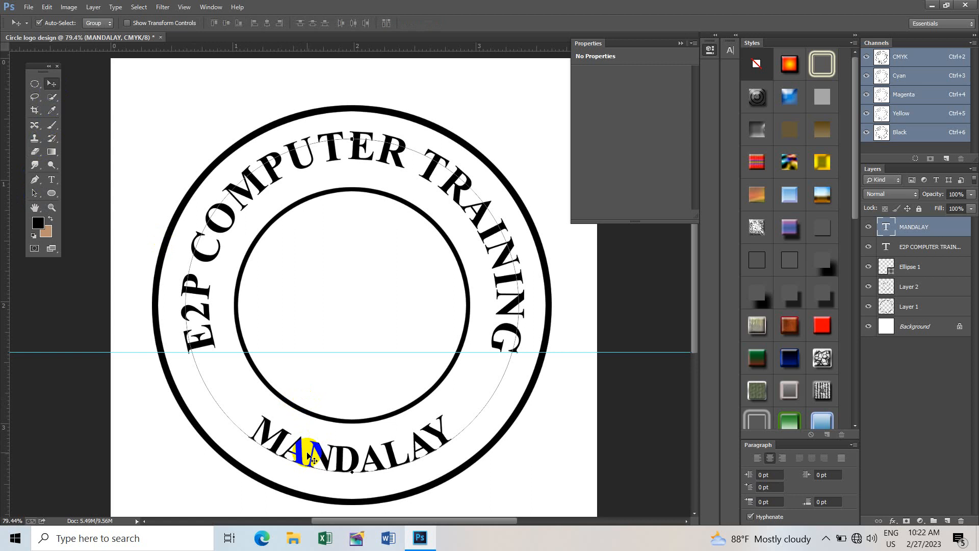
click(564, 454)
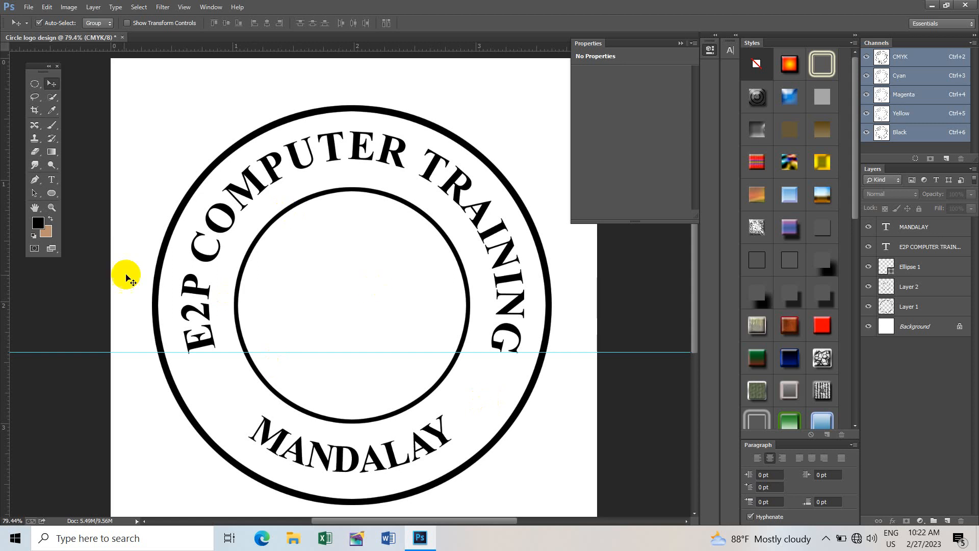
Draw a solid five-pointed star custom shape as a path, about 70 by 67 px, between the rings just left of "MANDALAY"
click(57, 196)
drag(57, 196, 121, 241)
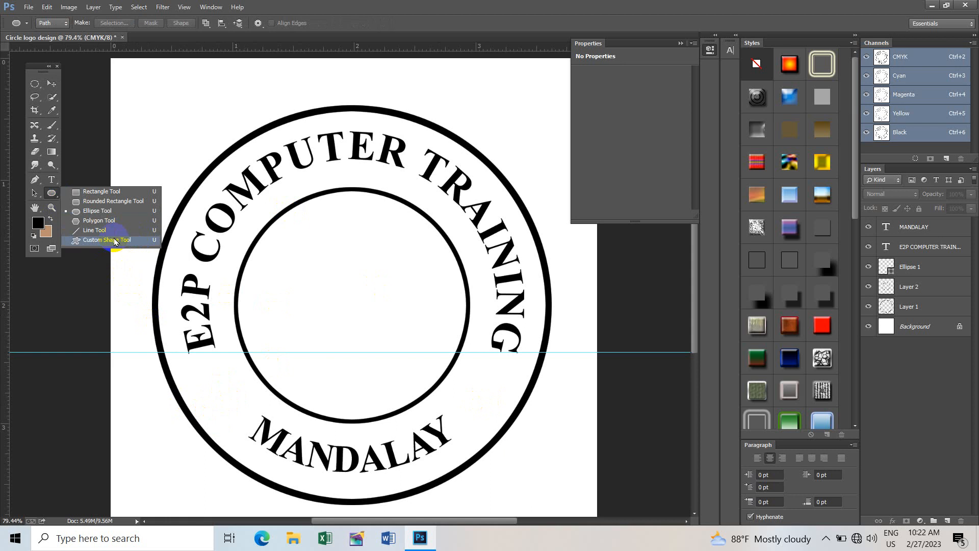
click(115, 240)
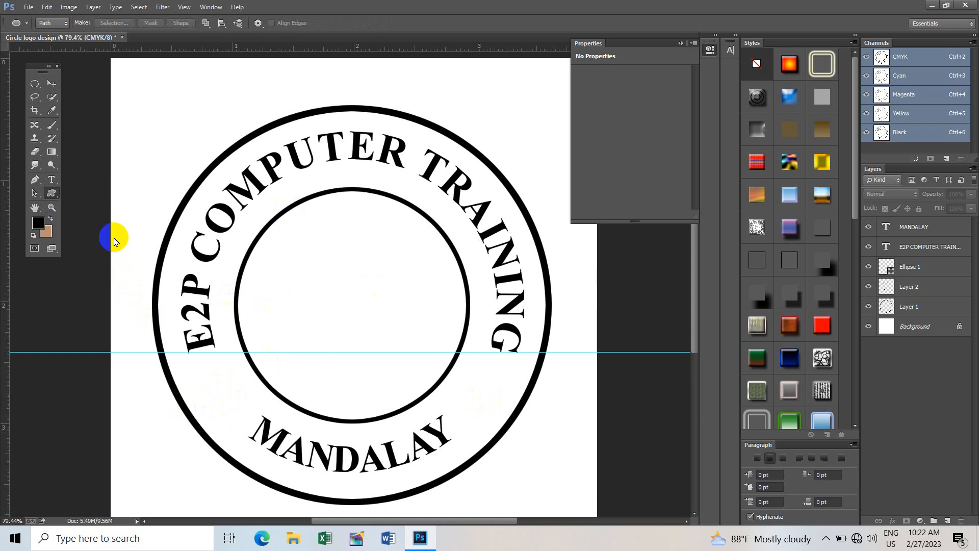
right_click(329, 248)
click(375, 278)
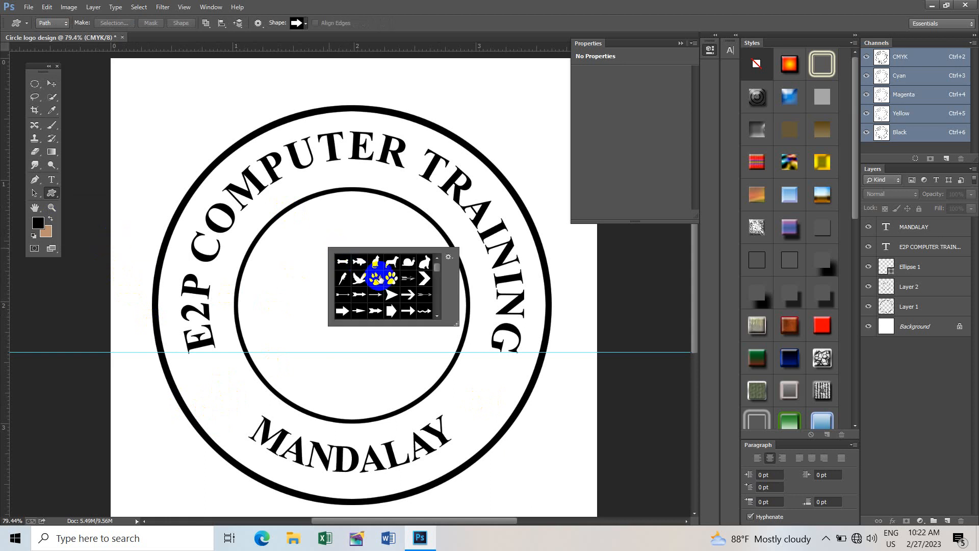
scroll(378, 278, down, 6)
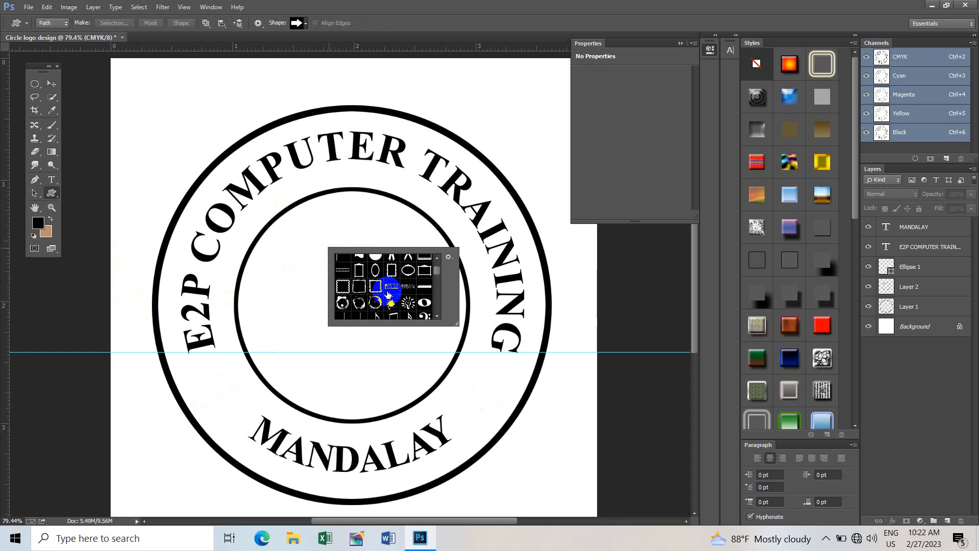
scroll(387, 291, down, 5)
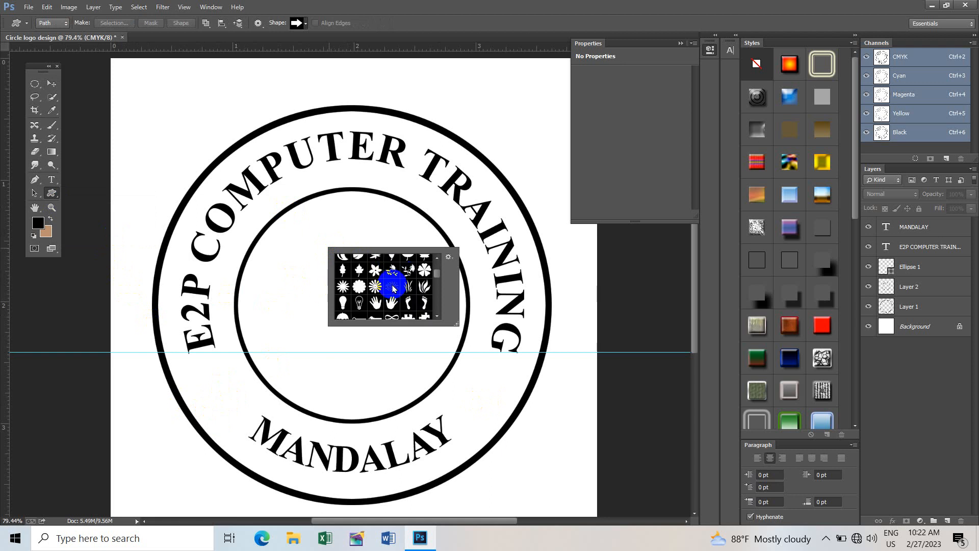
scroll(365, 281, down, 3)
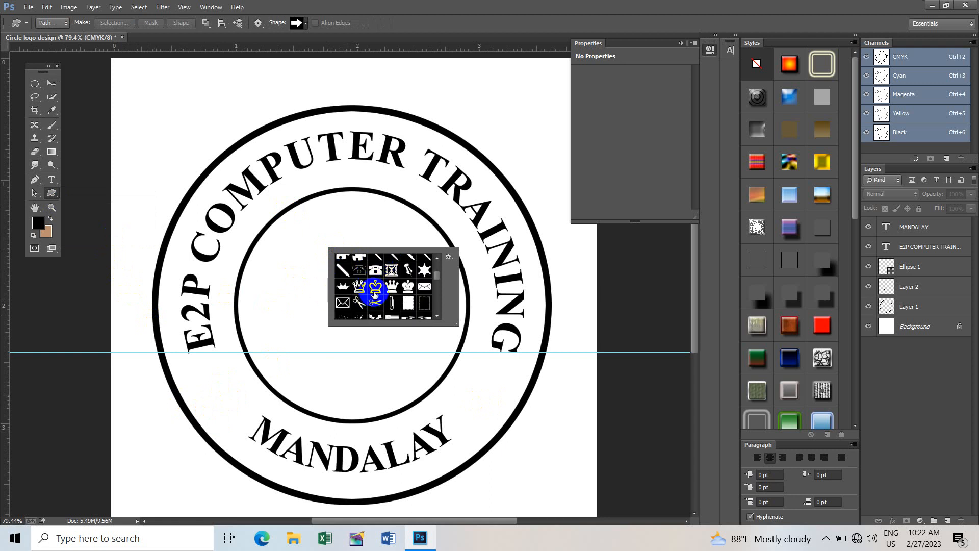
scroll(398, 283, down, 3)
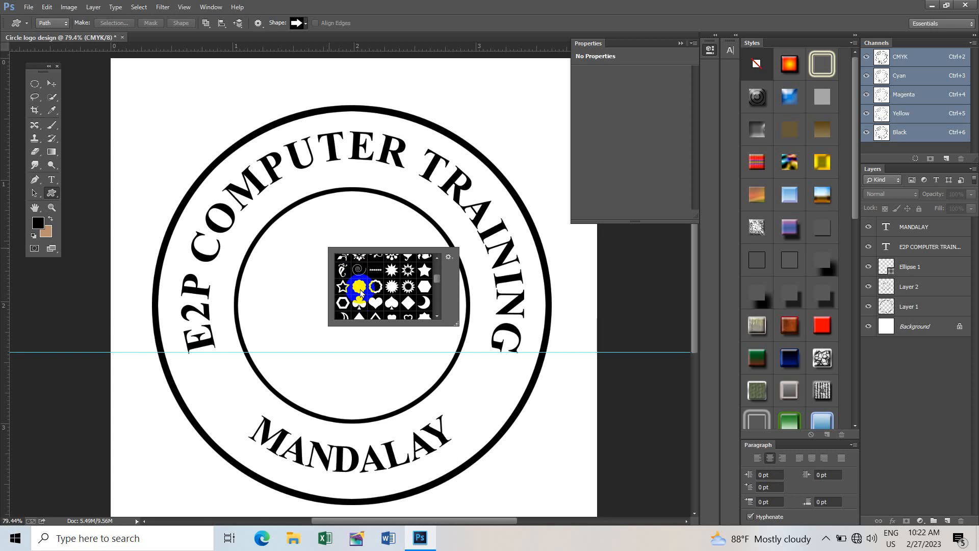
click(423, 270)
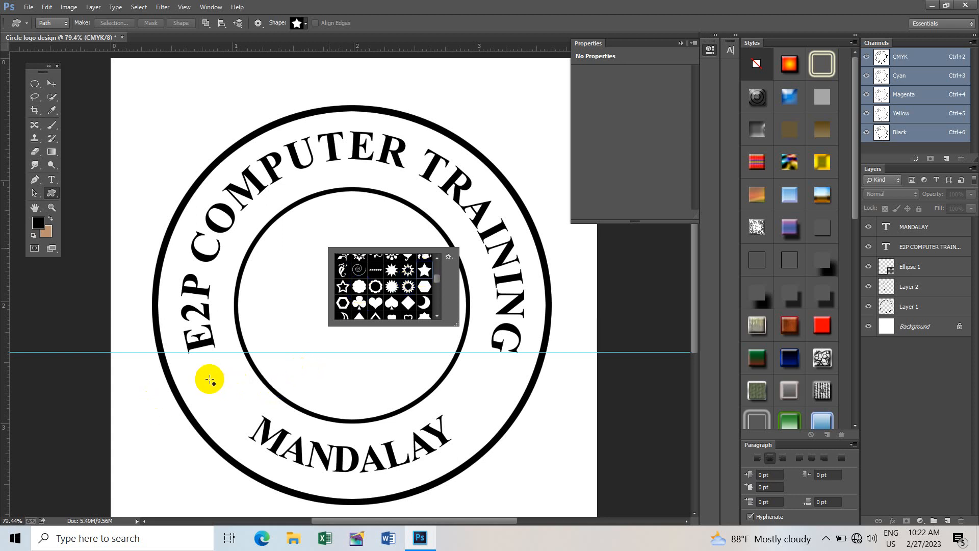
drag(210, 380, 244, 406)
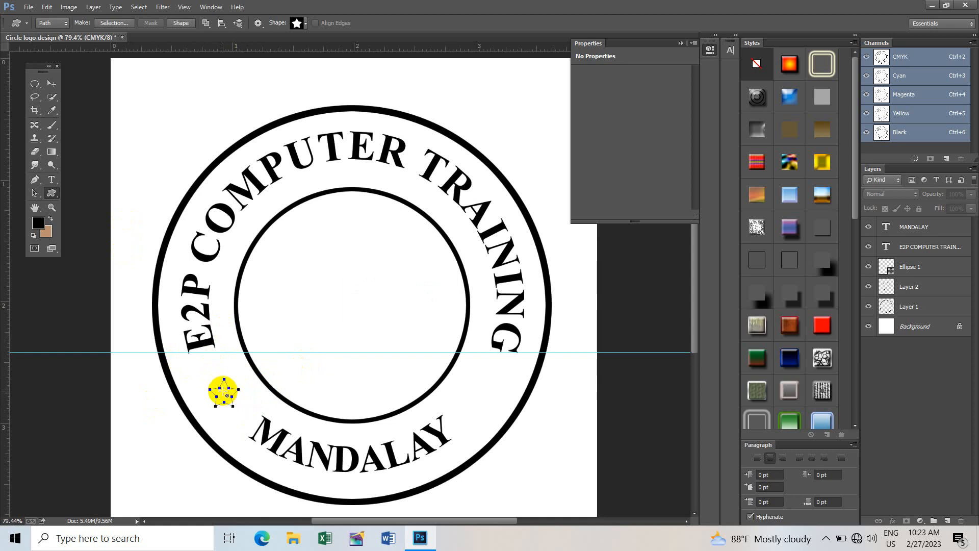
Switch the Custom Shape tool's drawing mode to Shape, and try to move the star outline with the Move tool
click(57, 24)
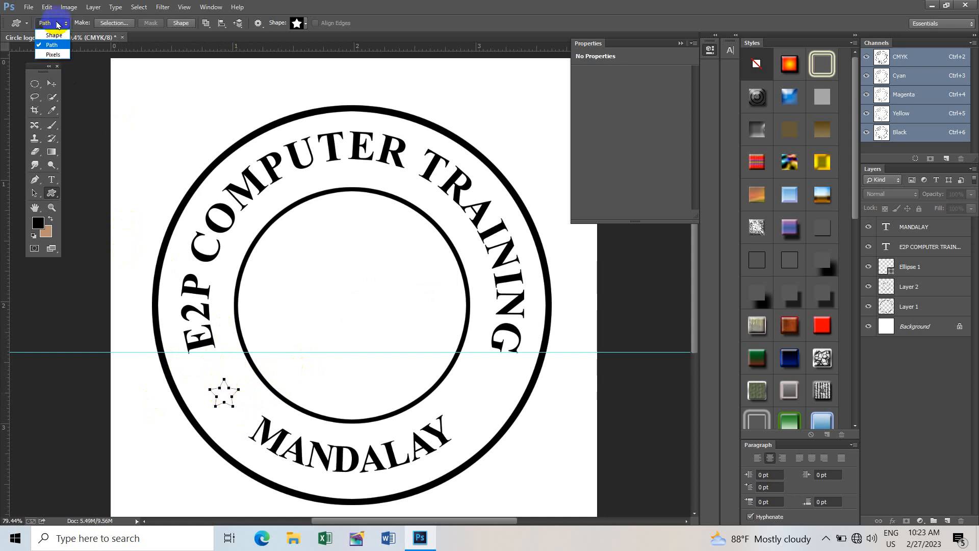
click(53, 34)
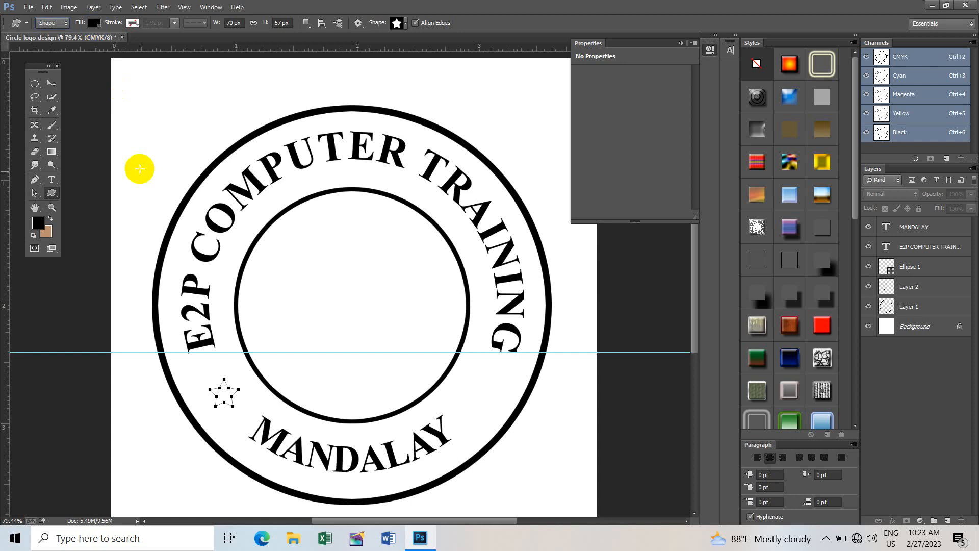
click(96, 24)
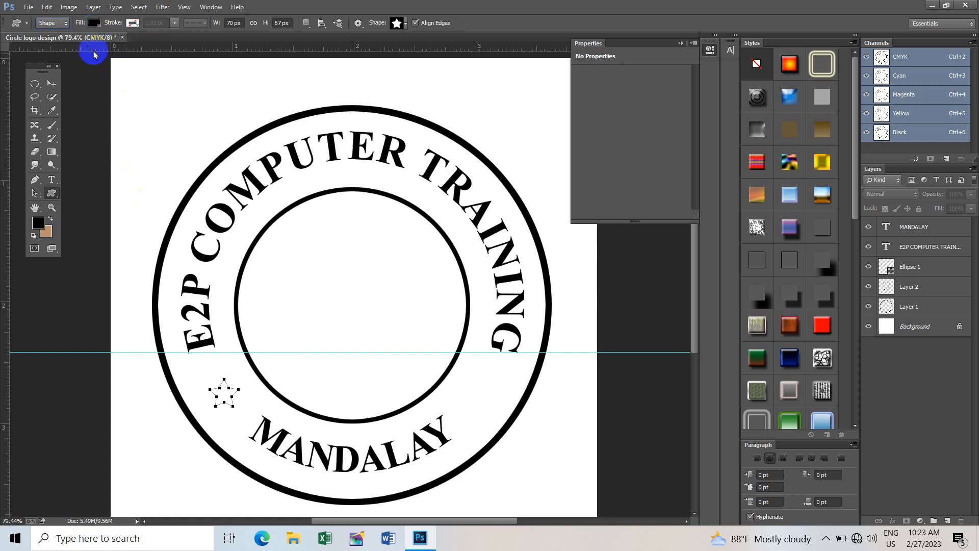
click(51, 83)
drag(226, 395, 228, 389)
click(239, 405)
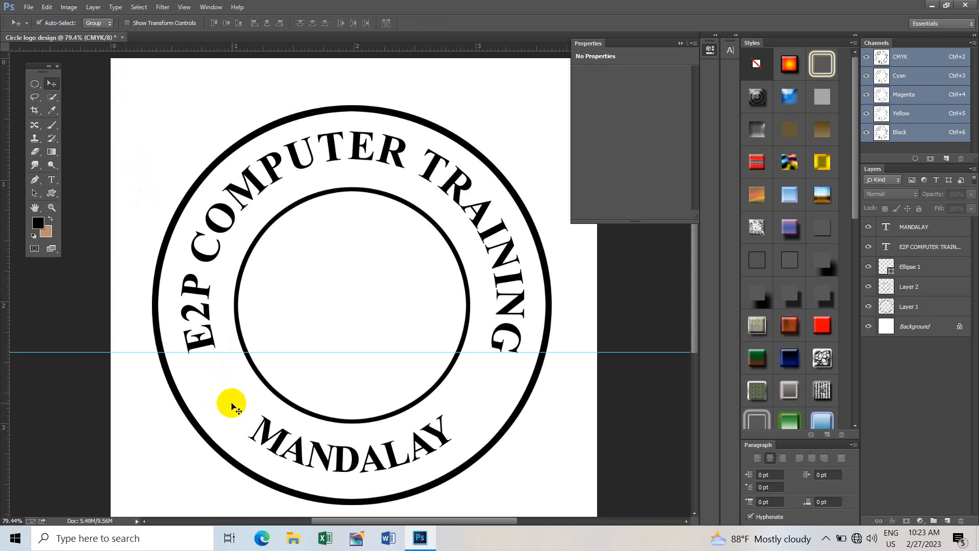
Draw a black five-pointed star shape about 78 by 74 px between the rings, up and left of "MANDALAY"
click(53, 191)
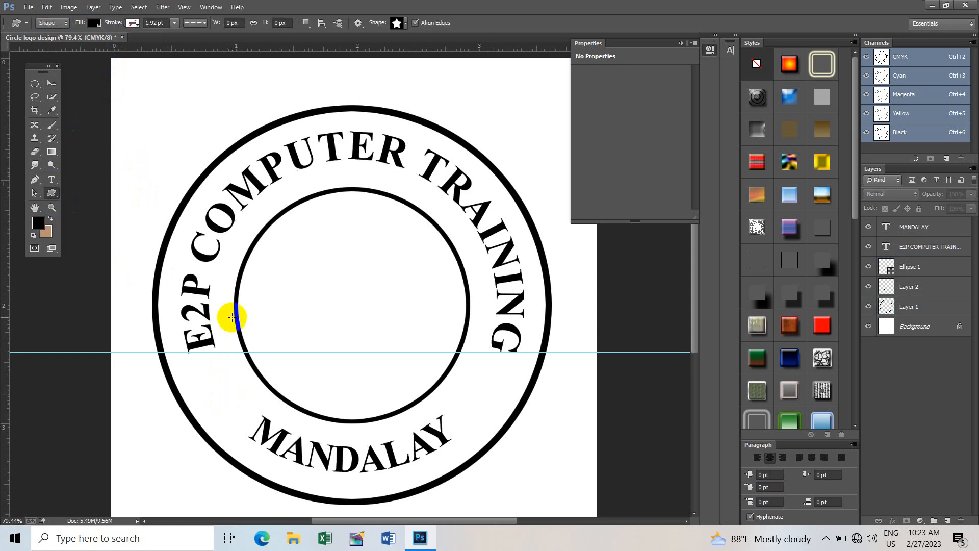
drag(210, 379, 237, 404)
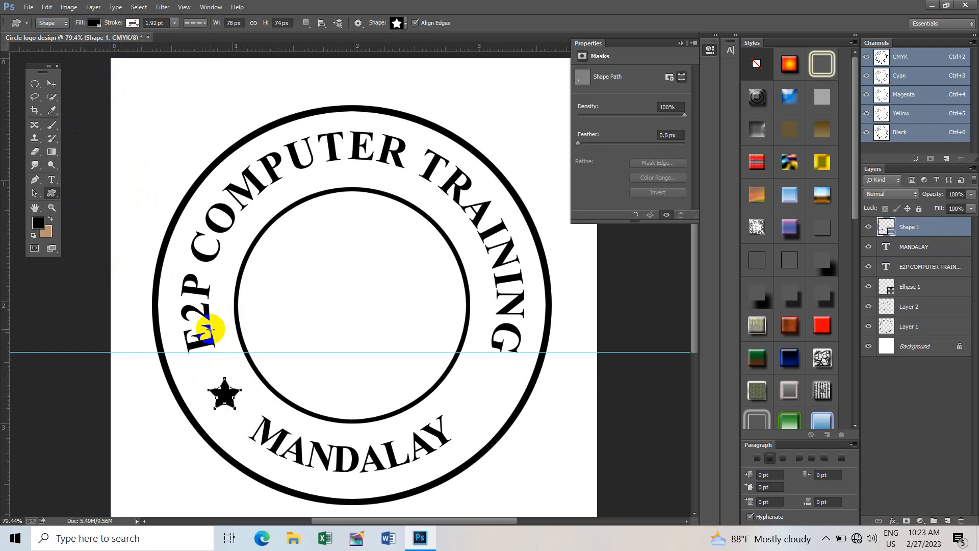
key(v)
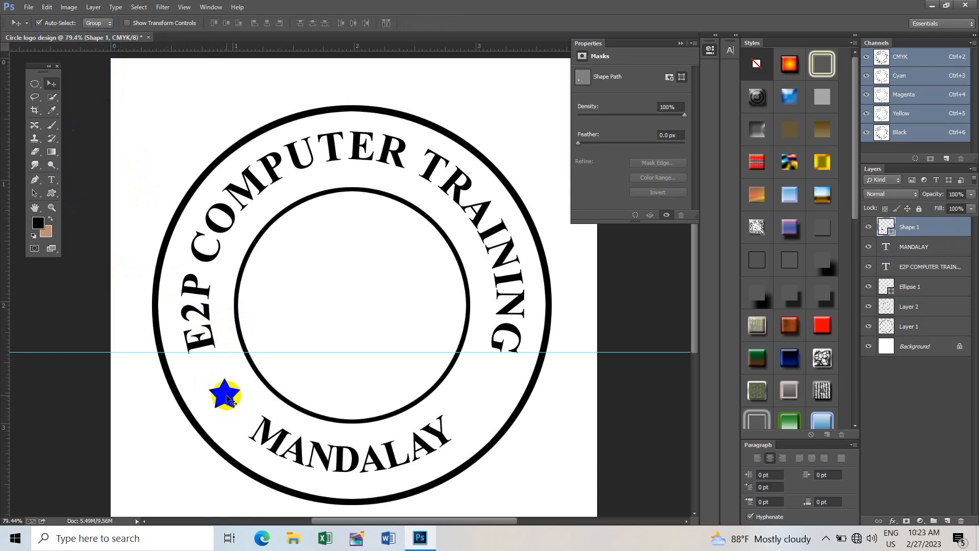
drag(224, 393, 230, 398)
scroll(230, 399, up, 5)
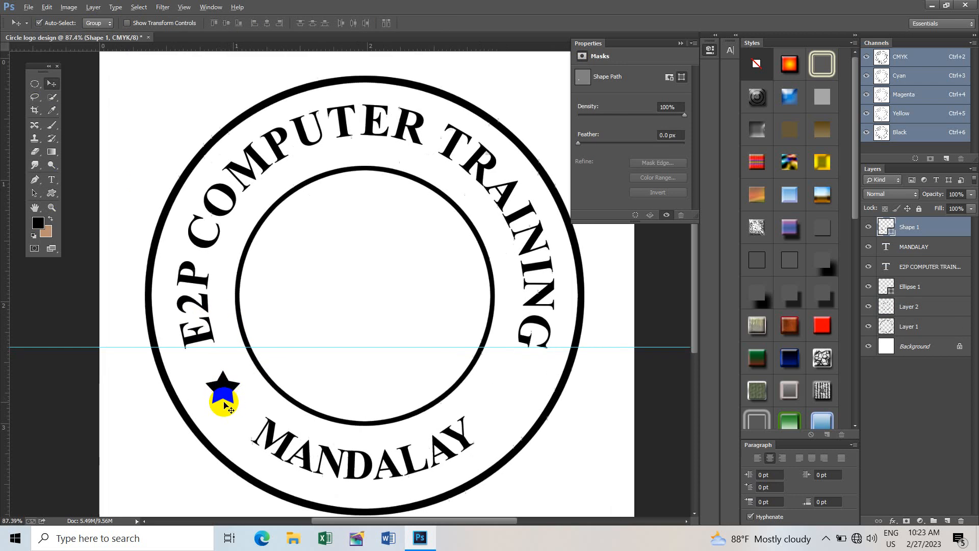
drag(282, 409, 273, 264)
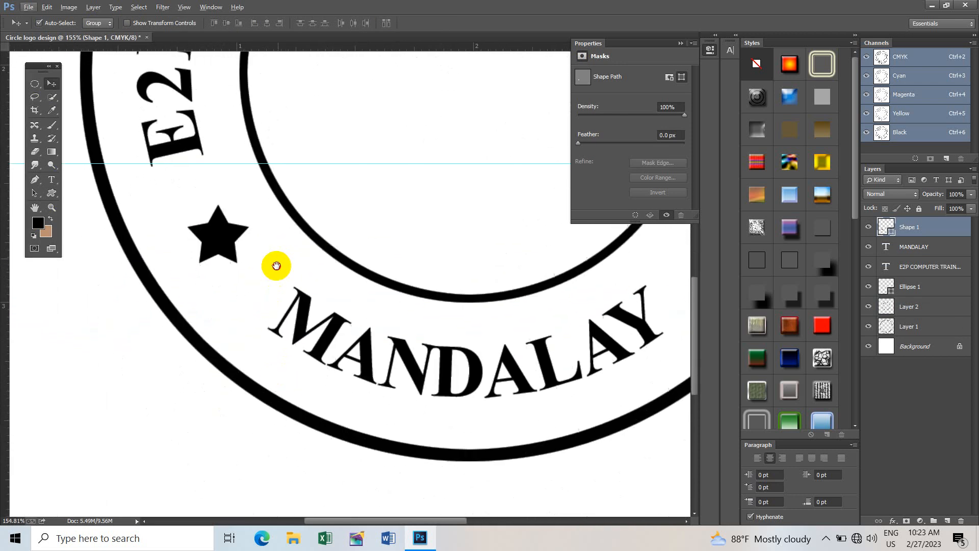
click(229, 240)
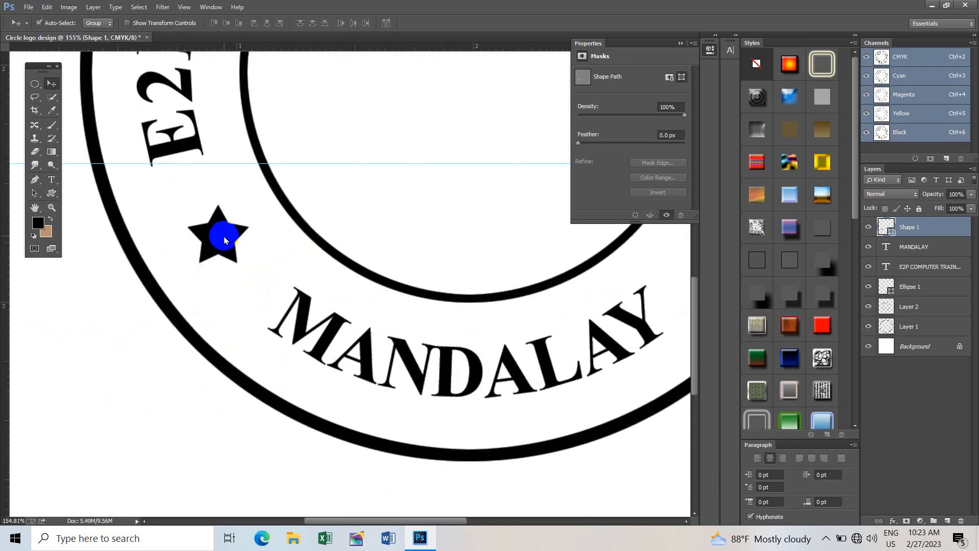
Duplicate the star beside the "M" of "MANDALAY", rotating the copy -55.57° and scaling it to 58.80%
drag(222, 238, 289, 239)
key(ctrl+t)
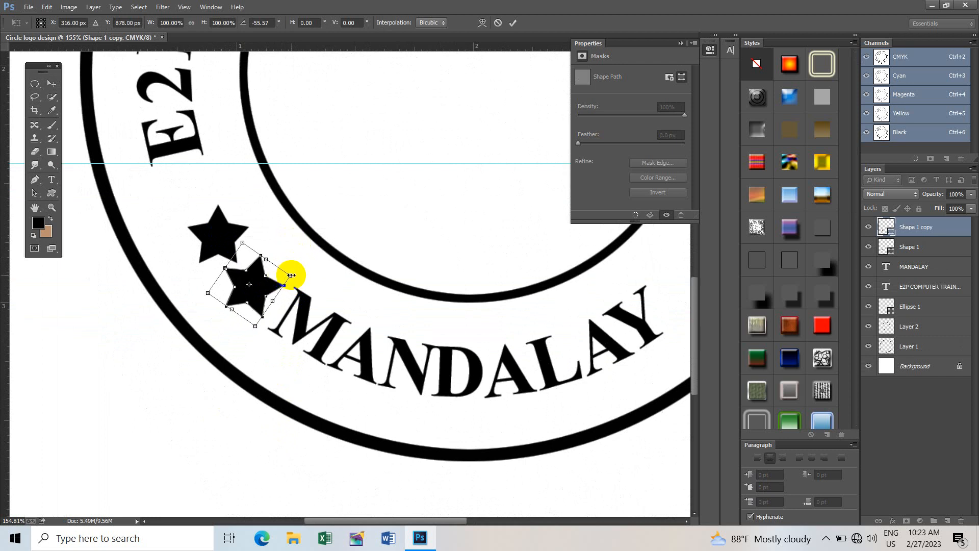
drag(291, 275, 272, 279)
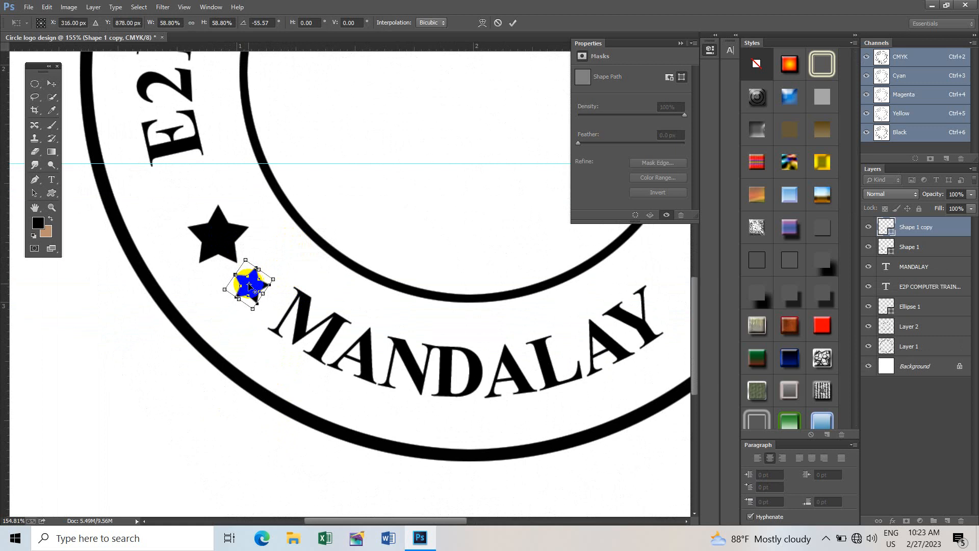
key(Return)
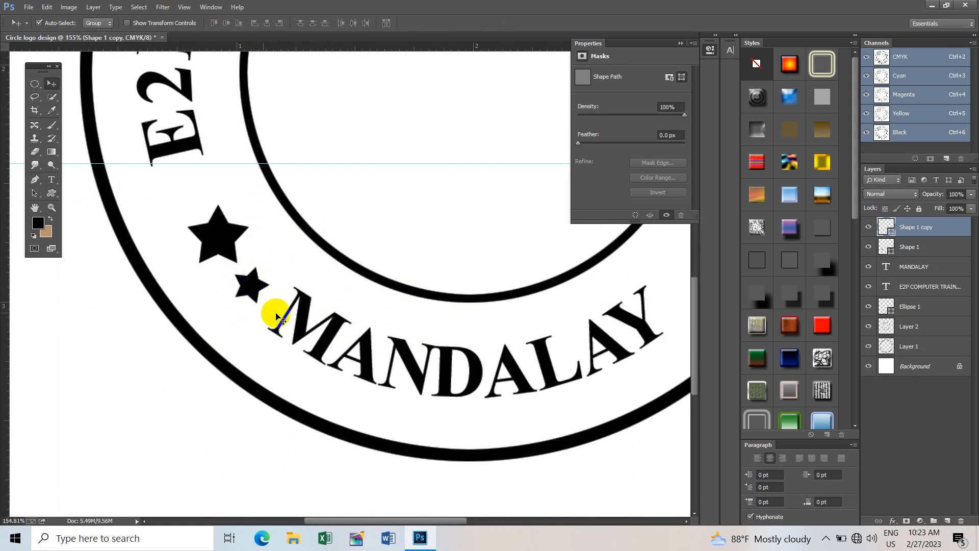
Copy the small star to just below "E2P", and adjust the spacing of the small star next to "MANDALAY"
drag(251, 286, 192, 186)
scroll(237, 294, down, 8)
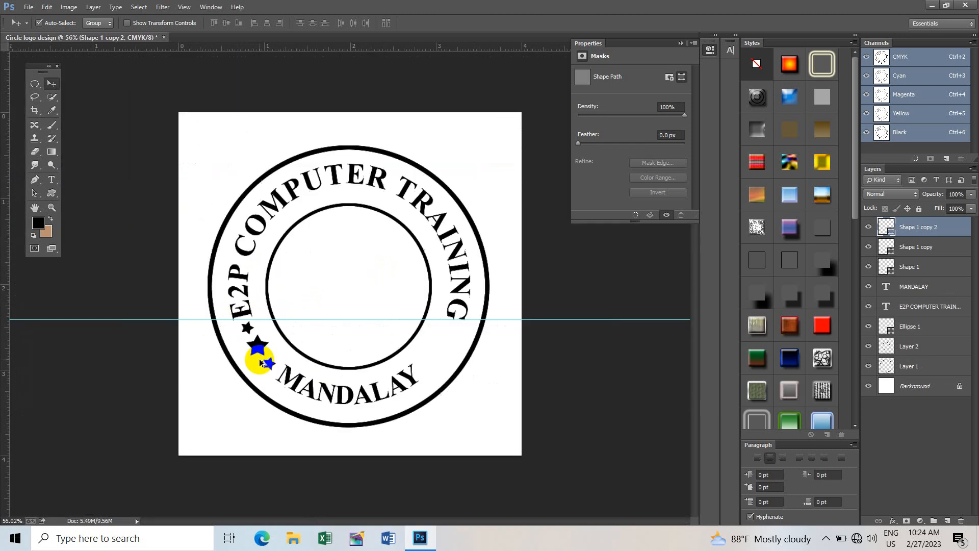
scroll(282, 392, up, 1)
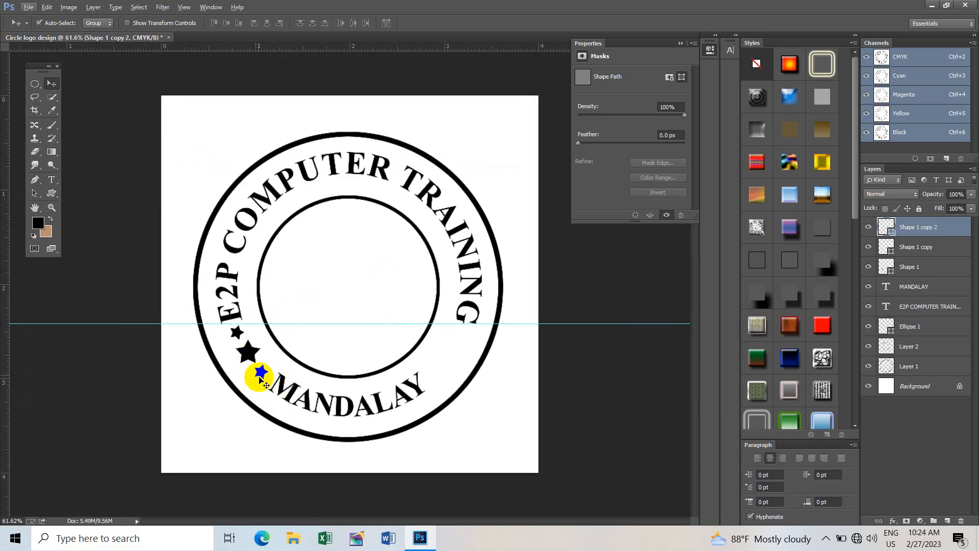
mouse_move(262, 381)
mouse_down()
mouse_move(255, 357)
mouse_move(252, 380)
mouse_move(267, 390)
mouse_move(260, 376)
mouse_up()
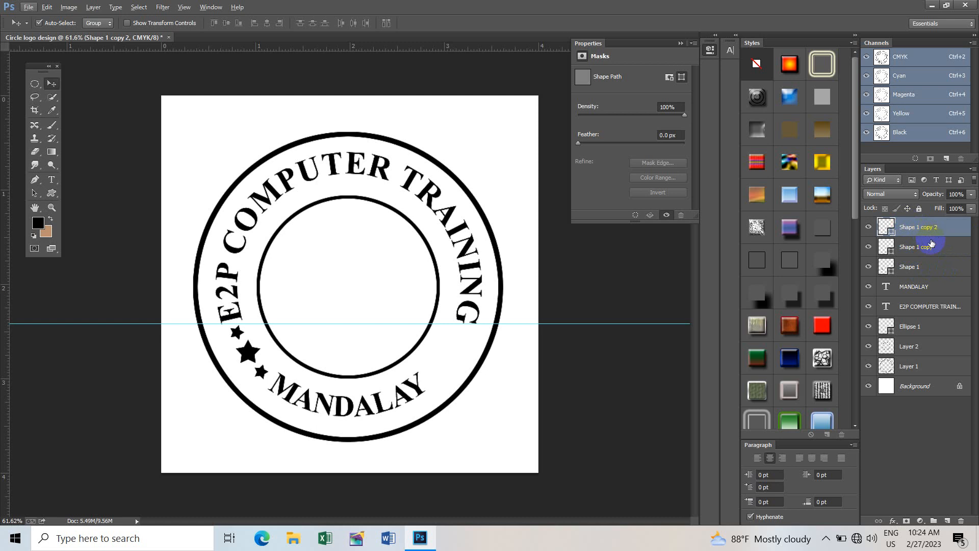
Merge the three star shape layers into one and duplicate the star group onto the opposite side of the inner ring
shift+click(930, 268)
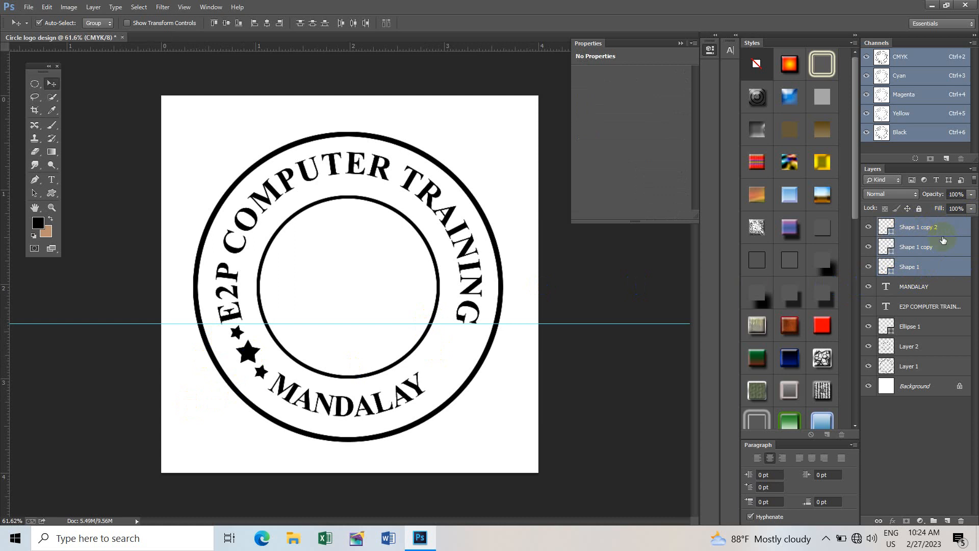
key(ctrl+e)
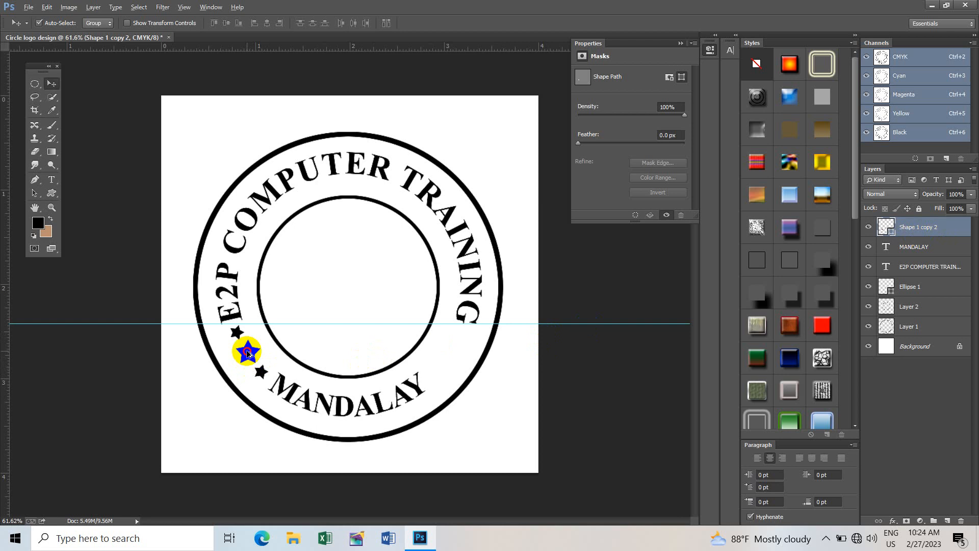
drag(248, 353, 427, 343)
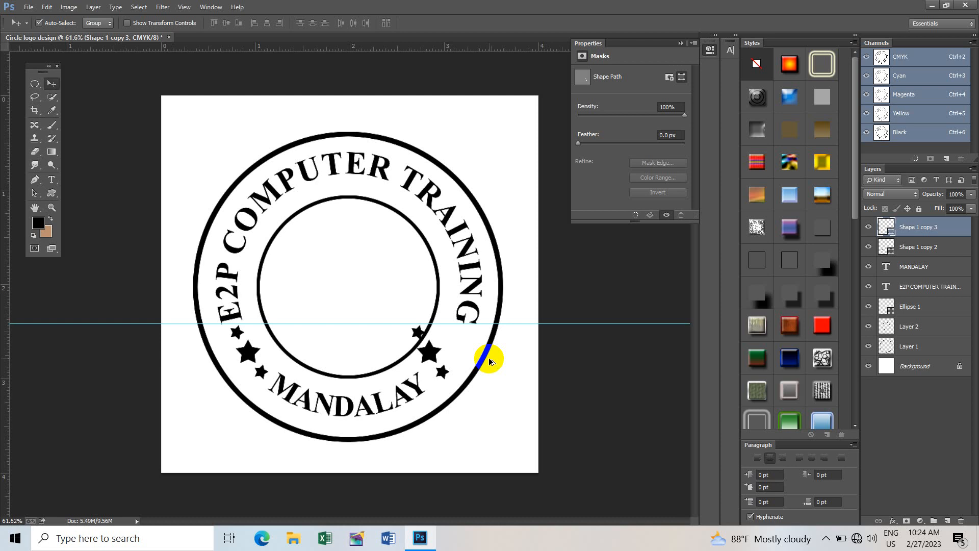
Flip the duplicated star group horizontally and position it between the rings, between "TRAINING" and "MANDALAY"
key(alt+e)
key(a)
key(Return)
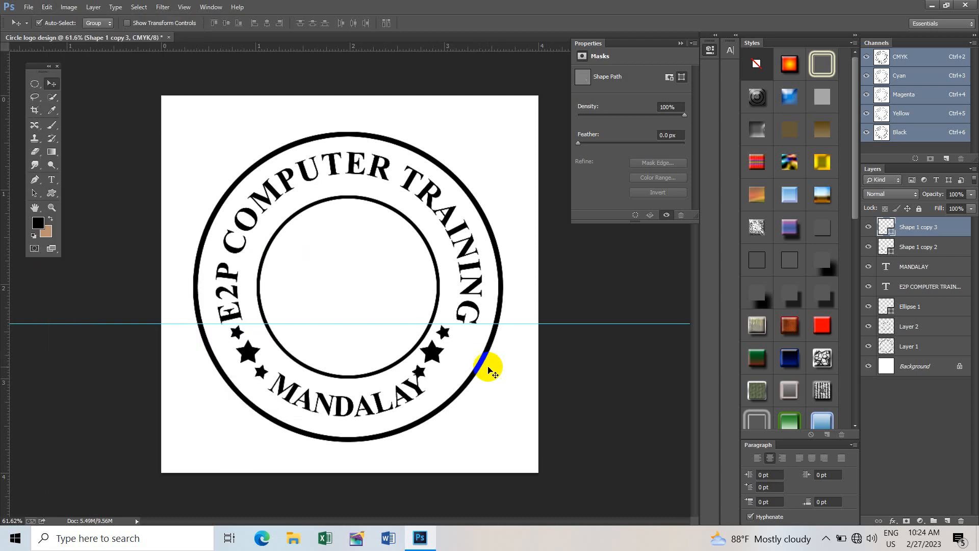
drag(437, 352, 456, 354)
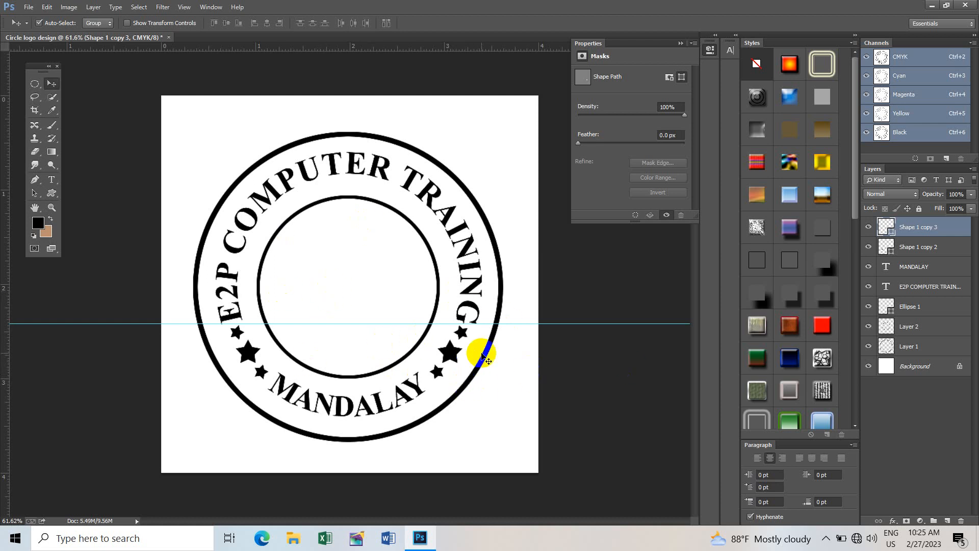
click(345, 267)
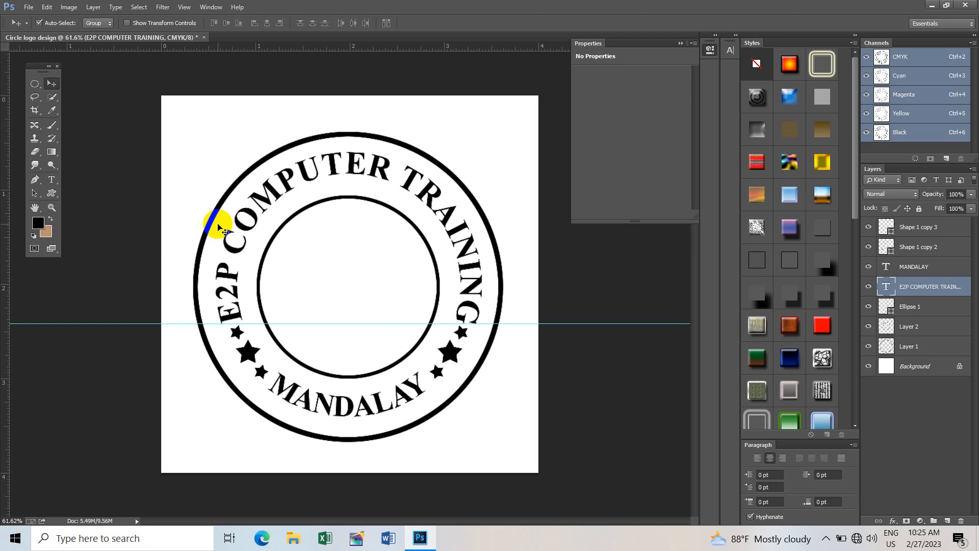
click(52, 179)
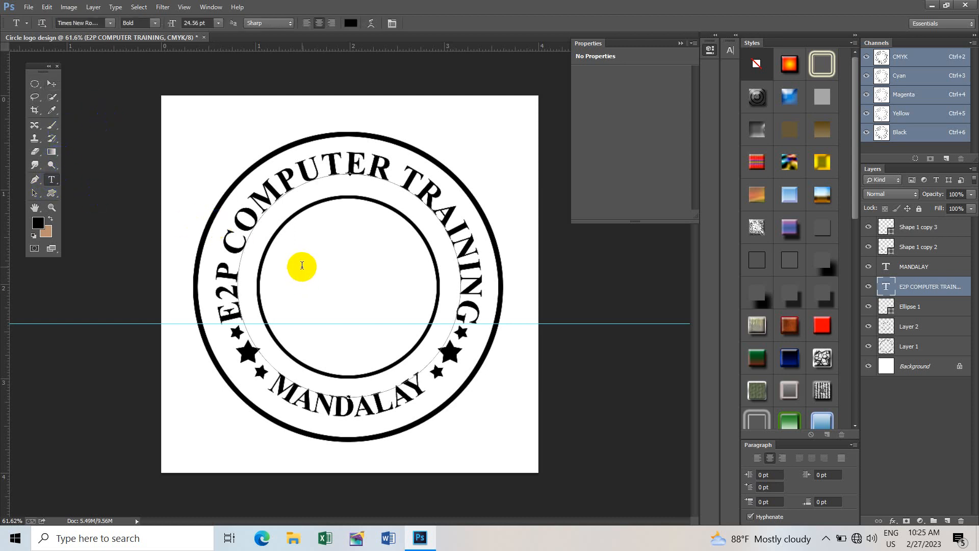
click(312, 280)
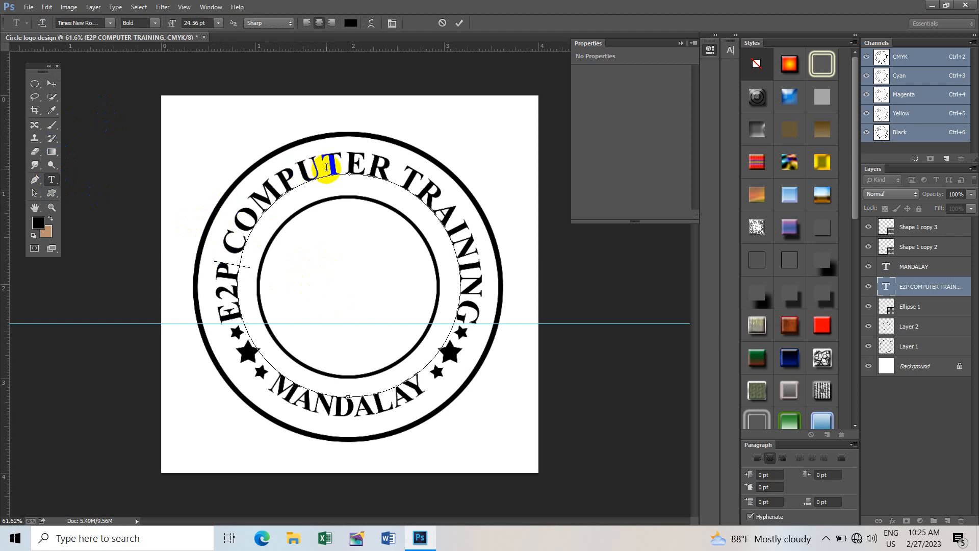
key(ctrl+Return)
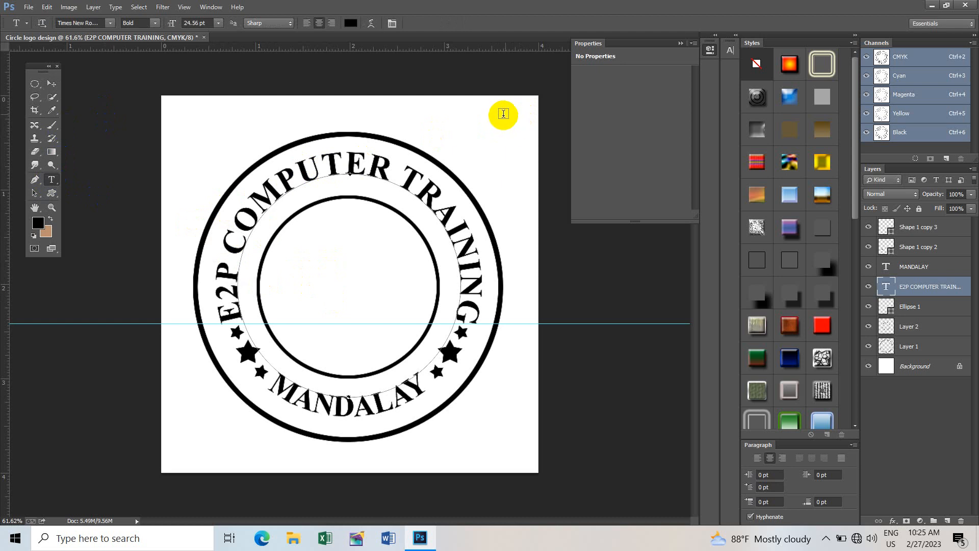
Add the text "SINCE" in Times New Roman Bold at 22.81 pt and move it to the middle of the inner ring
click(509, 111)
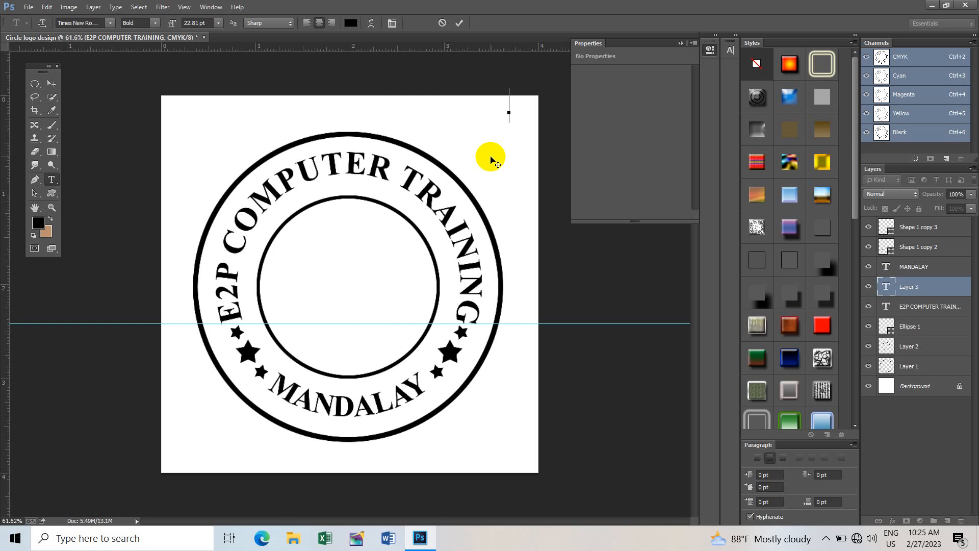
text(SINC)
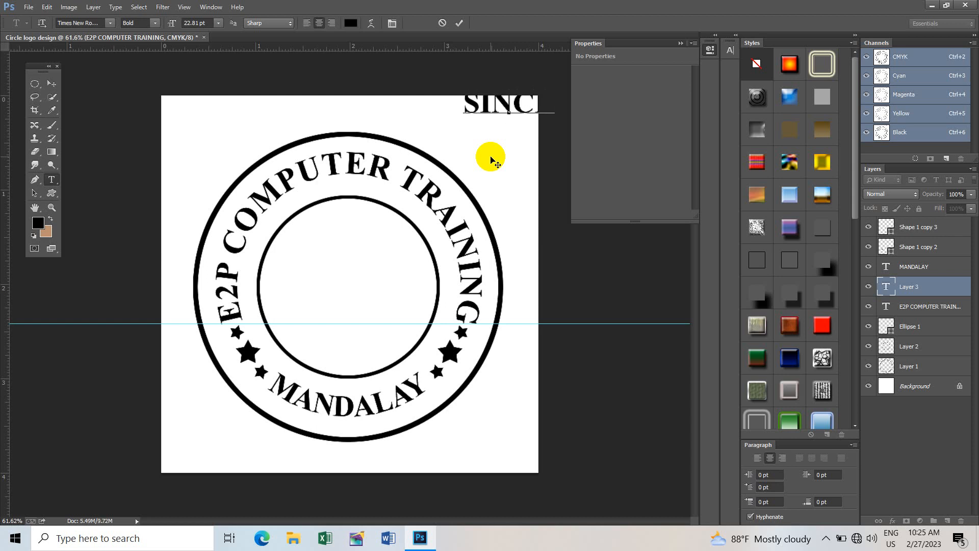
text(E)
key(ctrl+Return)
key(v)
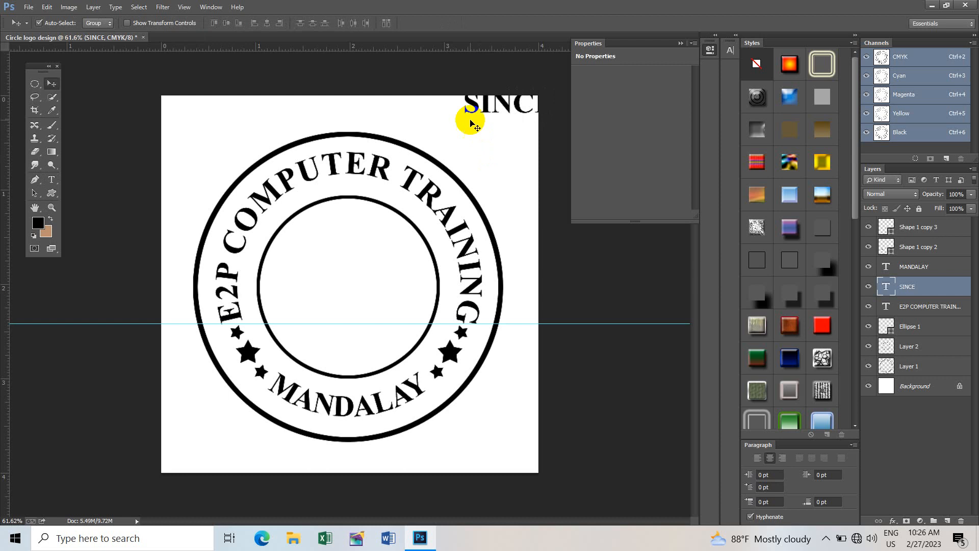
click(489, 105)
drag(488, 104, 327, 261)
drag(341, 287, 334, 287)
Scale "SINCE" to 118.74%, recenter it in the inner ring, and enlarge it slightly more
key(ctrl+t)
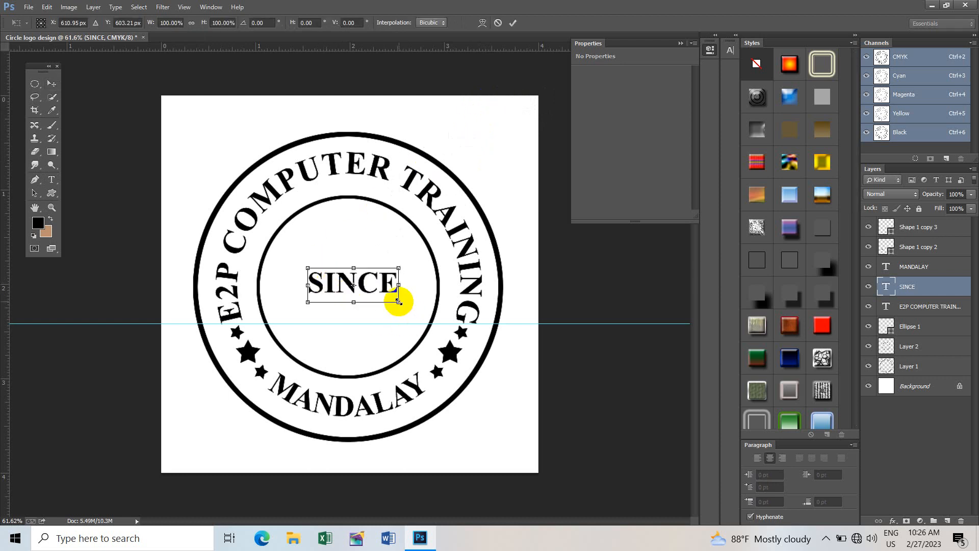
drag(398, 302, 404, 311)
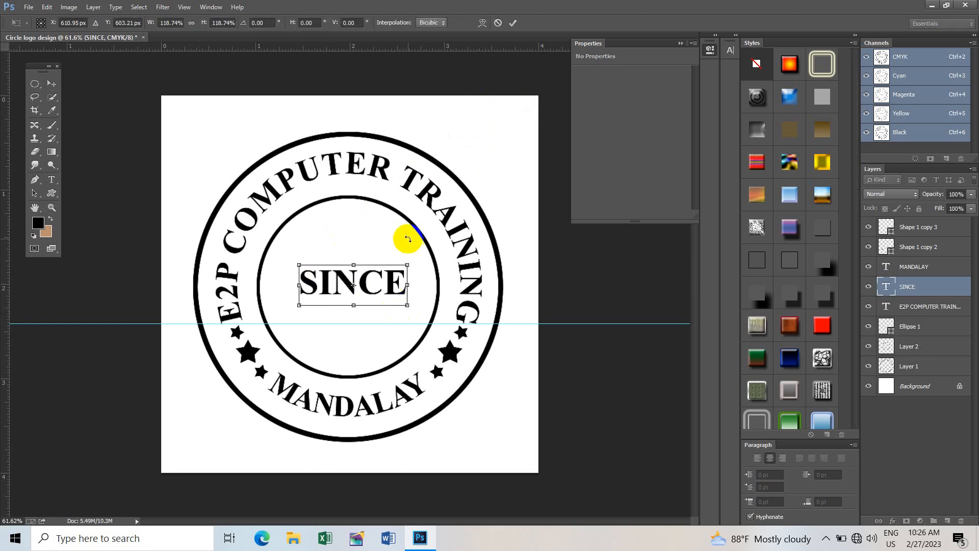
key(Return)
drag(353, 288, 347, 284)
key(ctrl+t)
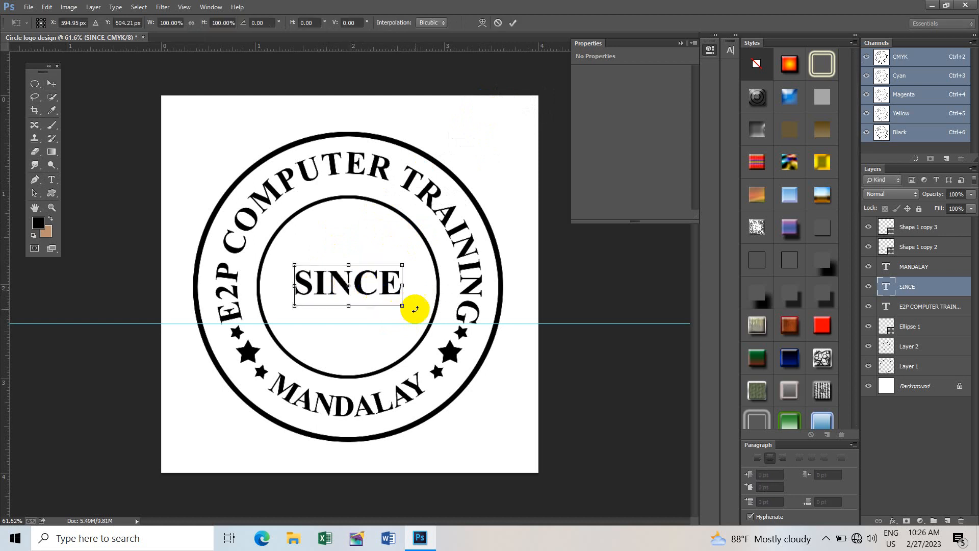
drag(403, 307, 405, 313)
key(Return)
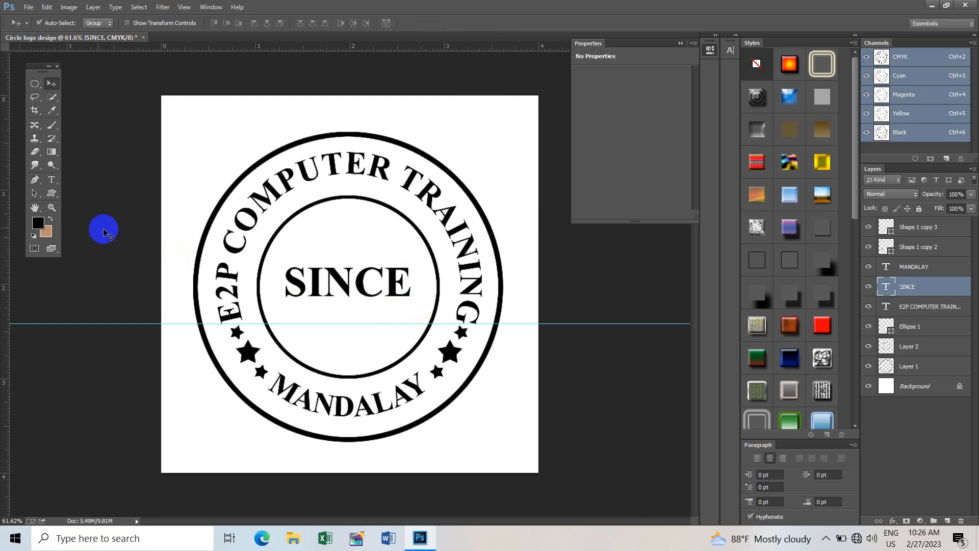
Add a separate text "2020" in the empty canvas corner above "TRAINING"
click(52, 180)
click(498, 127)
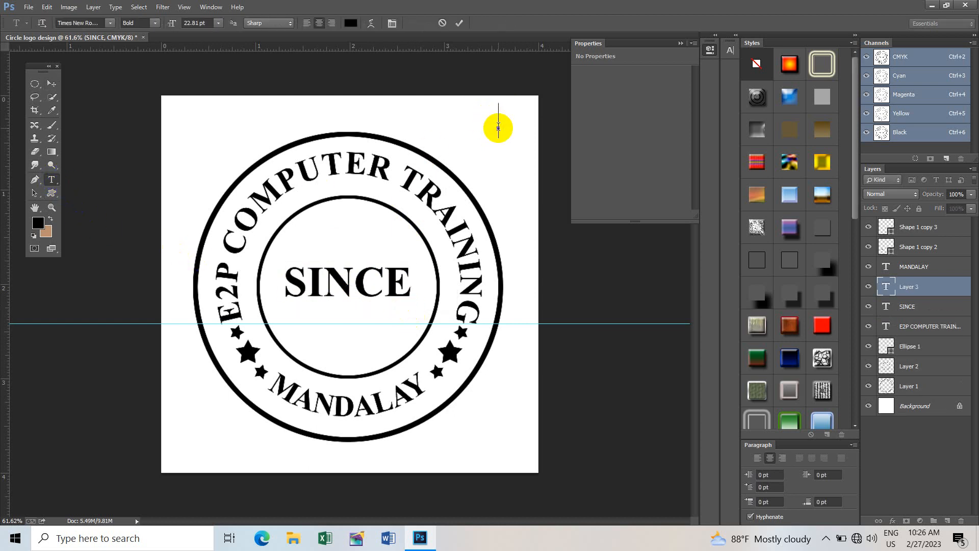
text(2020)
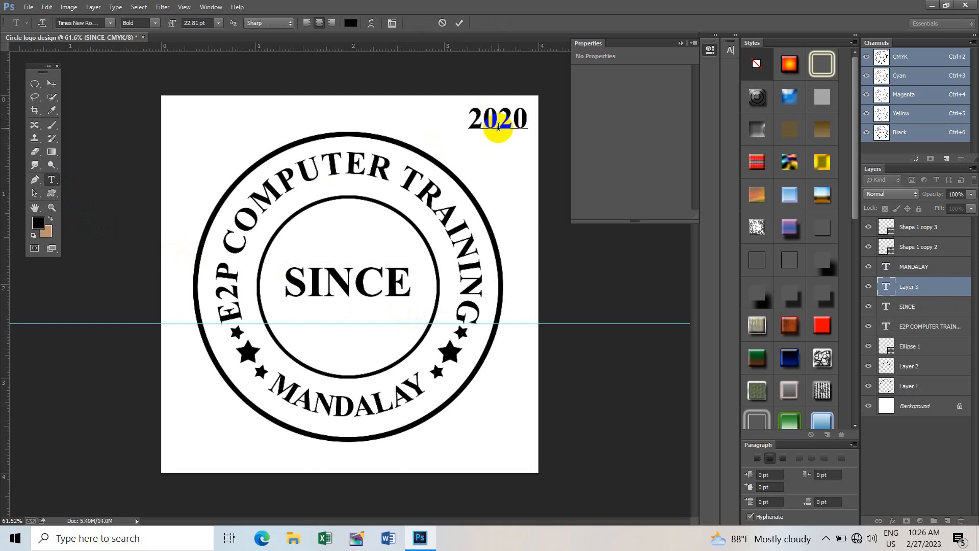
Set the "2020" text to the Regular font style and move it beneath "SINCE" inside the inner ring
double_click(498, 130)
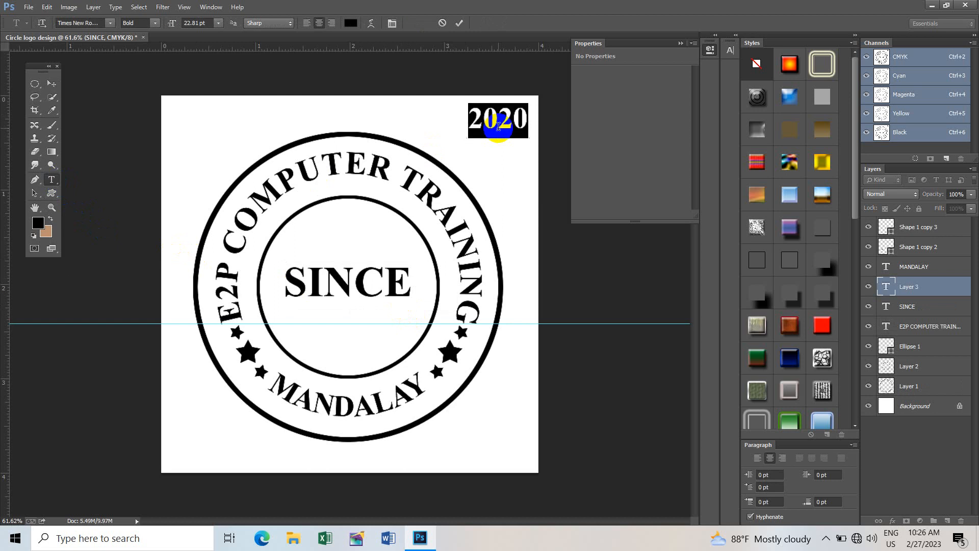
click(155, 23)
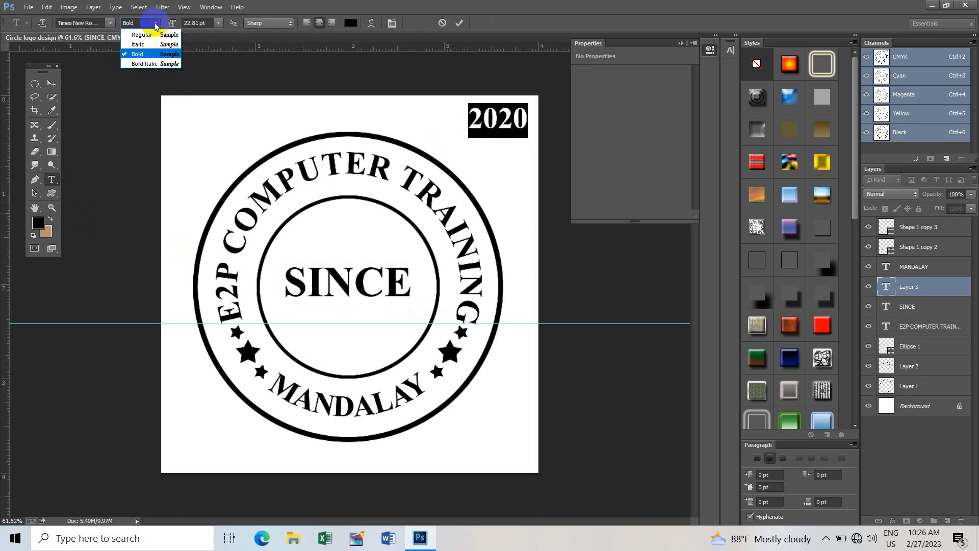
click(150, 34)
drag(356, 164, 368, 172)
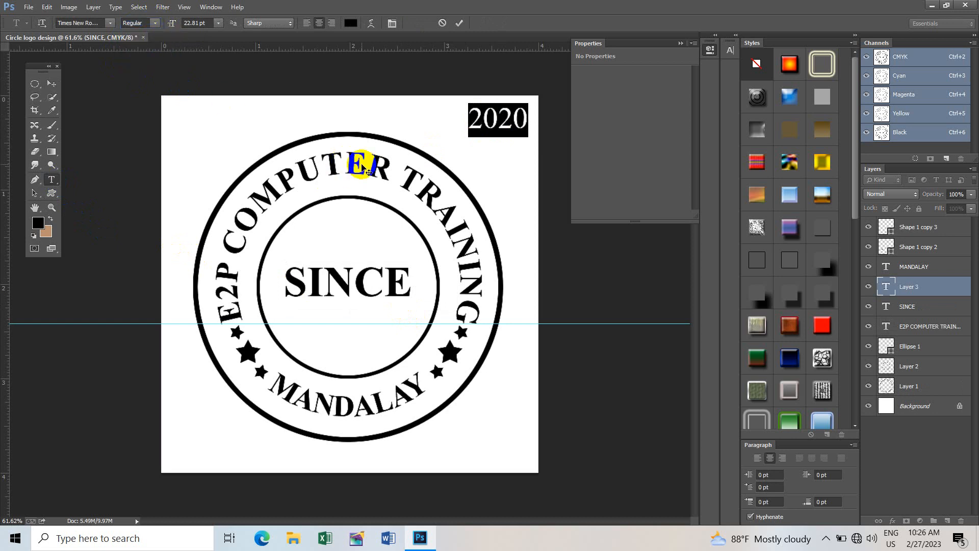
key(ctrl+Return)
key(v)
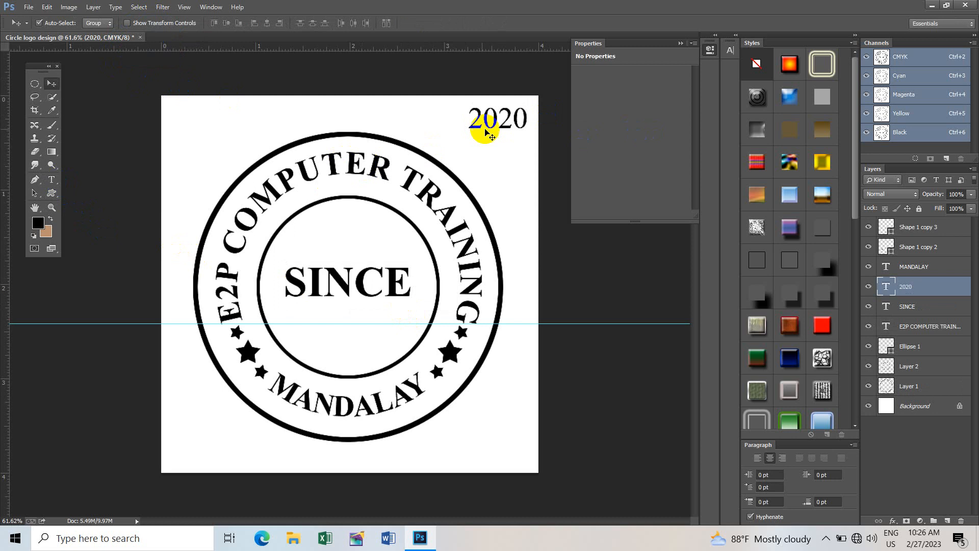
drag(477, 120, 328, 332)
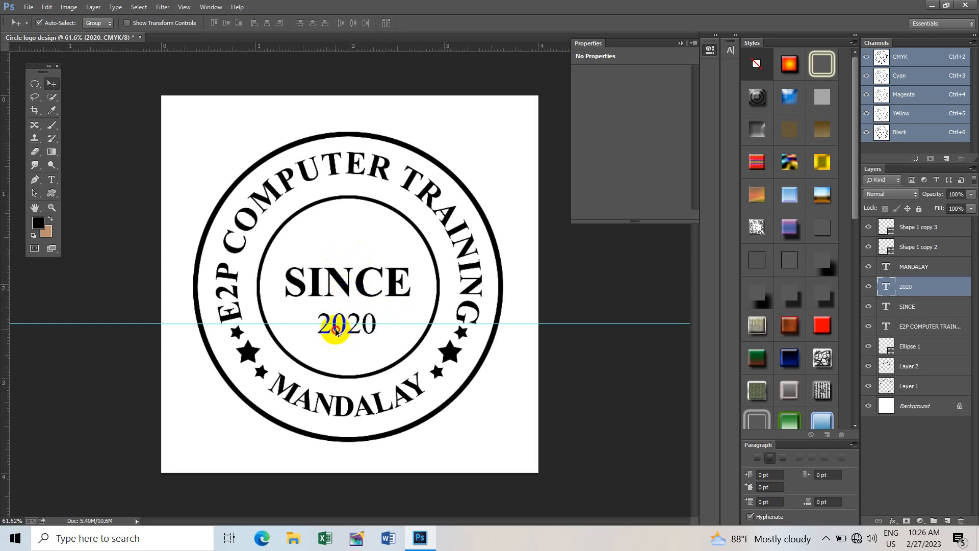
Duplicate the "2020" text above "SINCE" inside the inner ring and change the copy's wording to "Founded"
drag(338, 332, 341, 249)
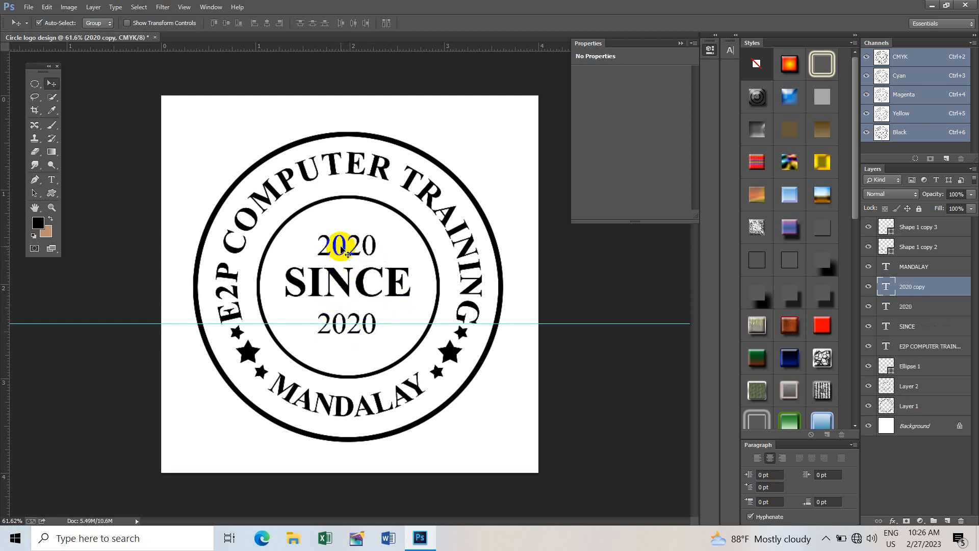
key(t)
double_click(340, 246)
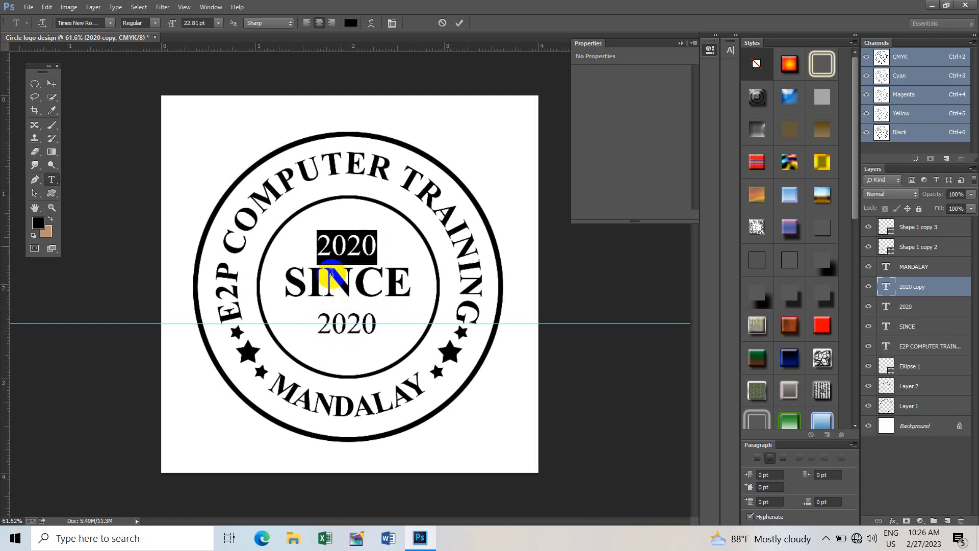
text(fO)
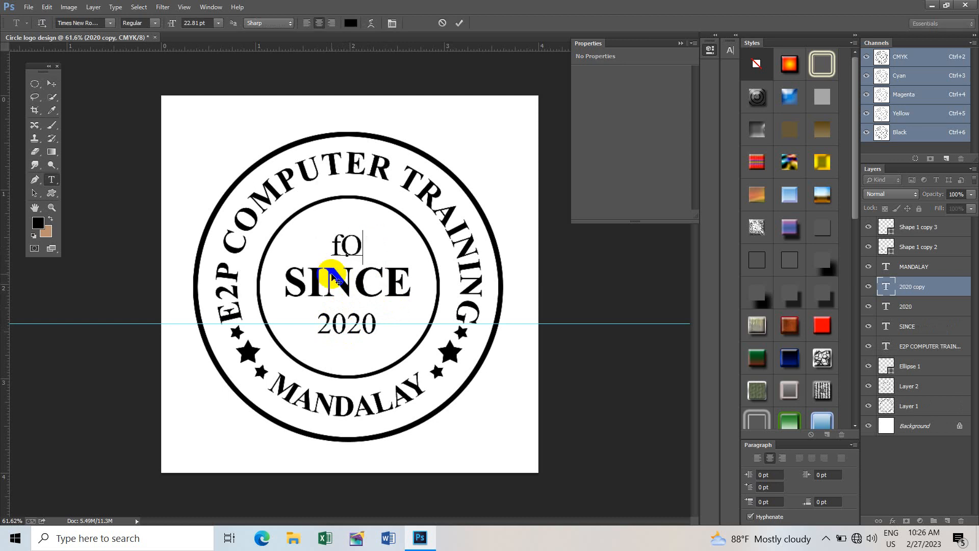
key(BackSpace)
key(BackSpace)
text(Fou)
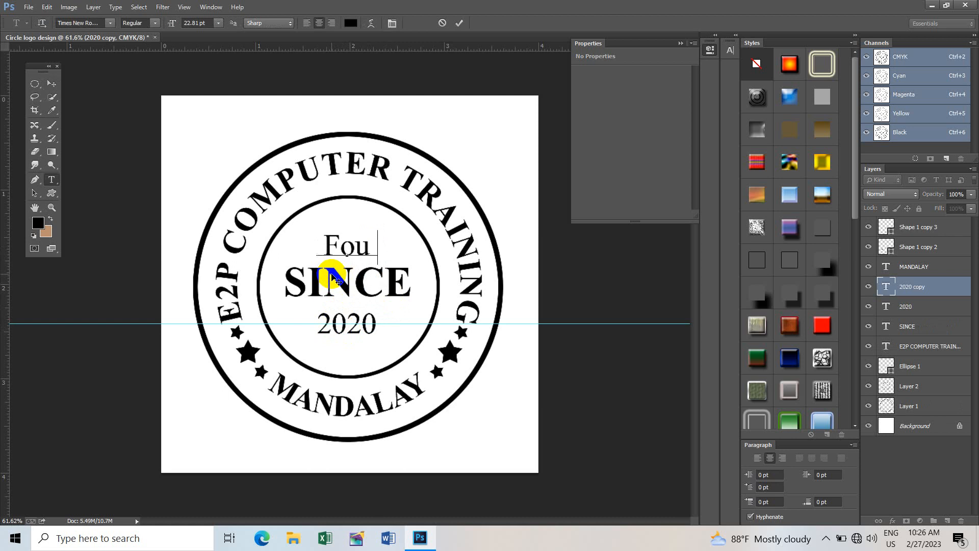
text(nded)
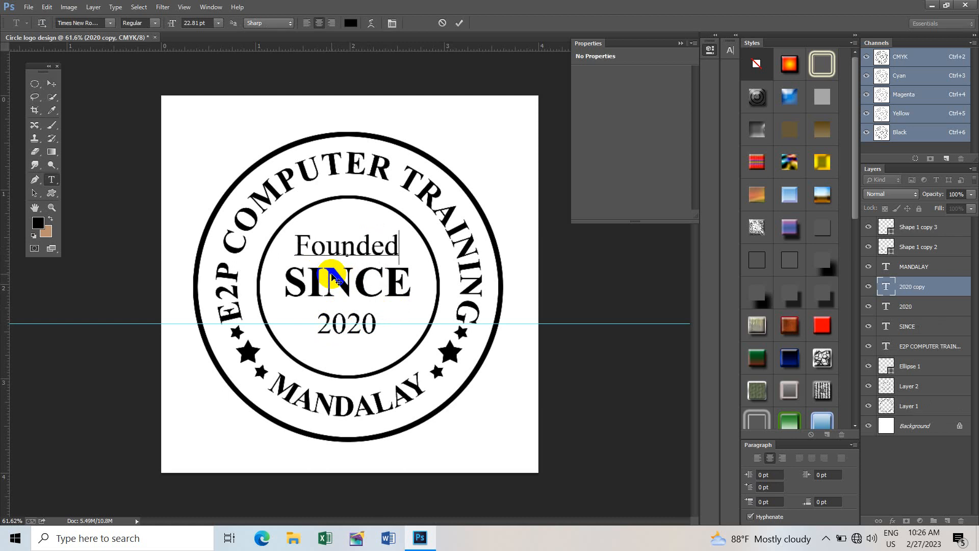
key(ctrl+Return)
key(v)
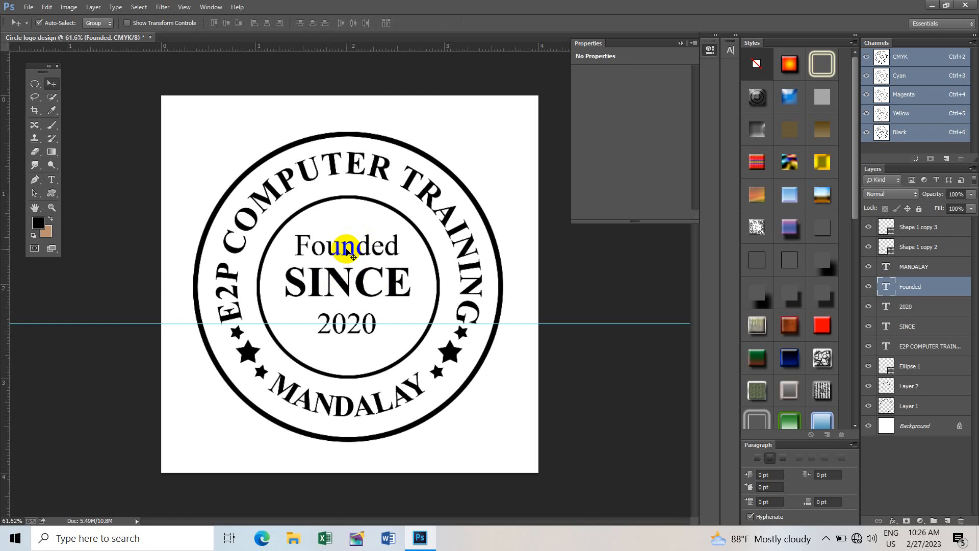
Scale the "Founded" text down to about the width of "2020" and center it above "SINCE" near the inner ring's top
key(ctrl+t)
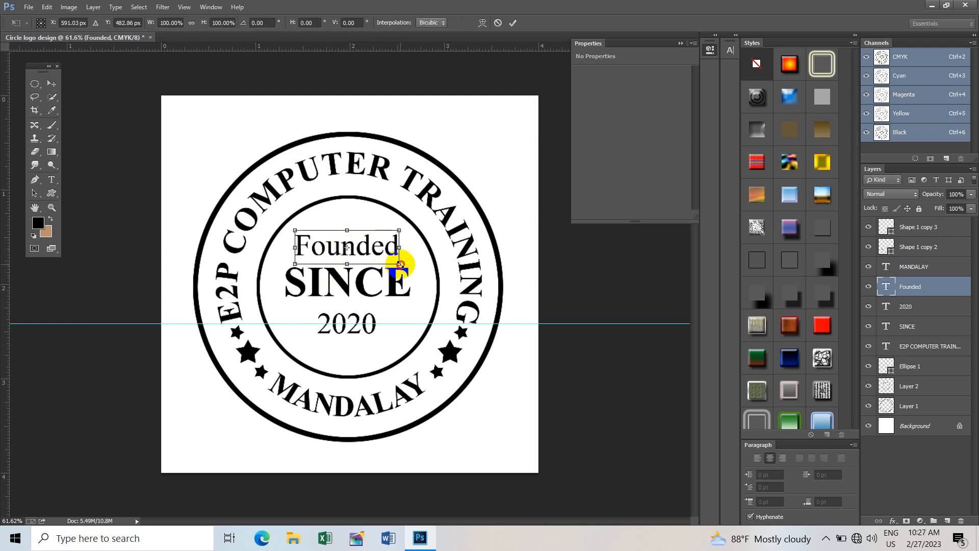
drag(401, 258, 352, 242)
key(Return)
click(346, 289)
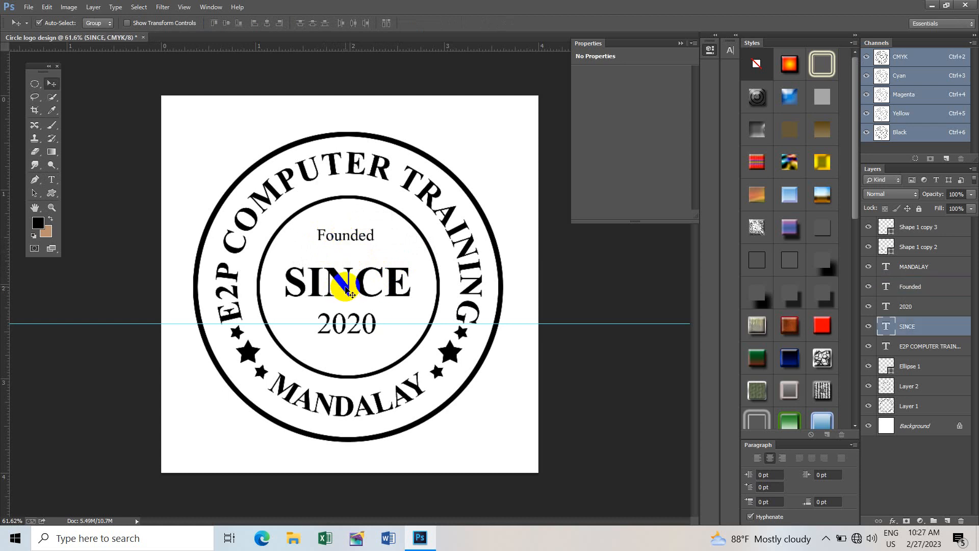
click(345, 323)
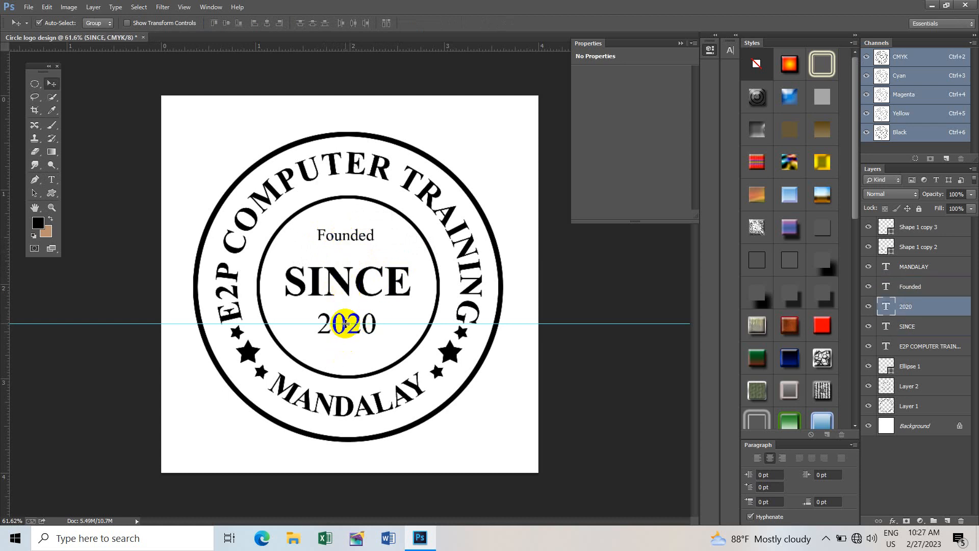
click(349, 236)
Remove the horizontal guide crossing the logo by moving it off the canvas back into the ruler
key(ctrl+minus)
scroll(348, 240, up, 1)
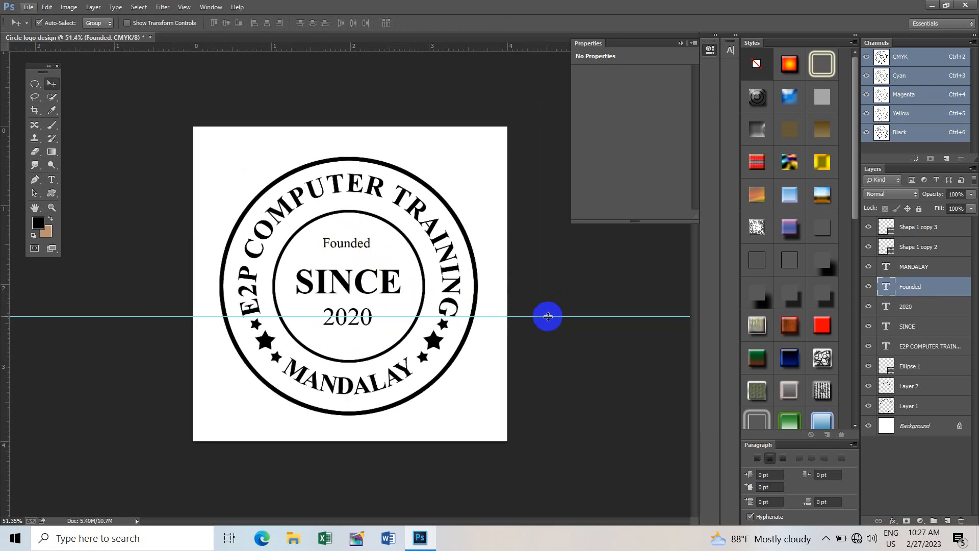
drag(547, 316, 485, 44)
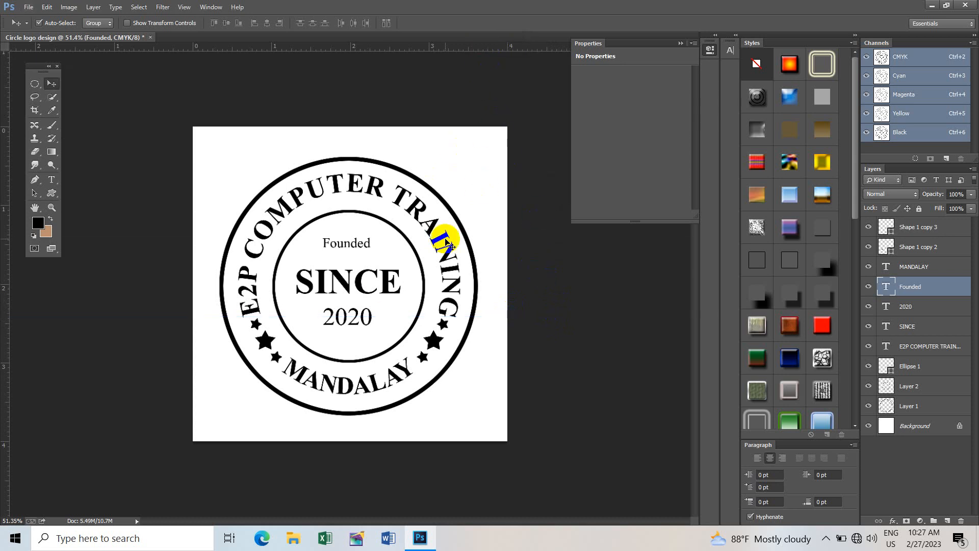